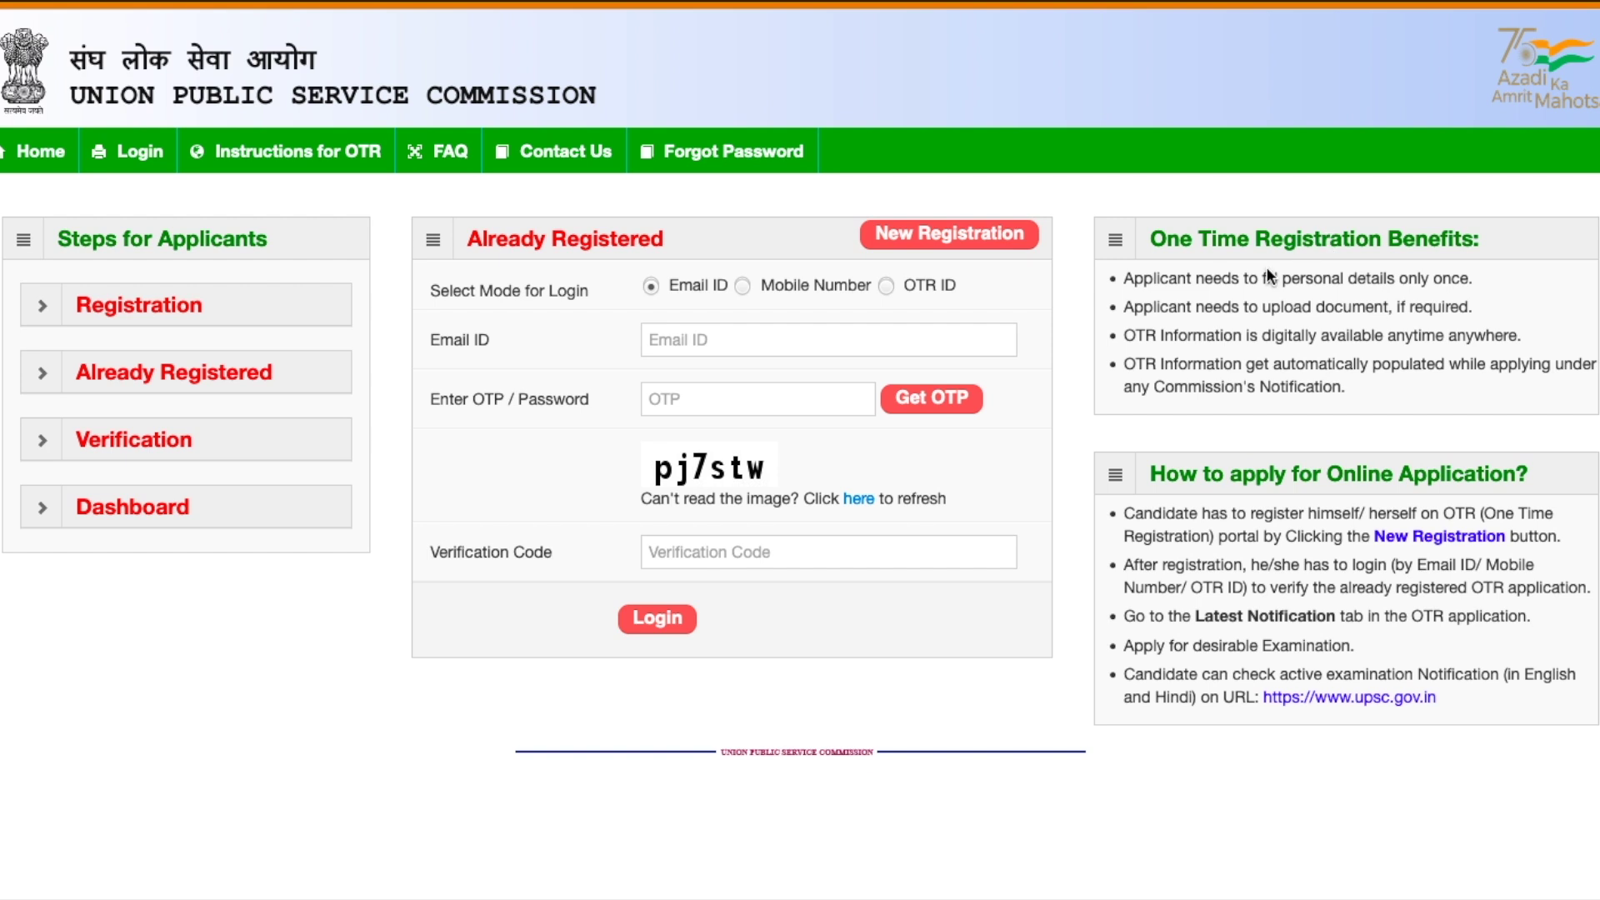
# Step: Highlight each of the four One Time Registration benefits, then open the blank New Registration form
pyautogui.moveTo(1134, 278); pyautogui.dragTo(1460, 280)
pyautogui.moveTo(1124, 307); pyautogui.dragTo(1423, 313)
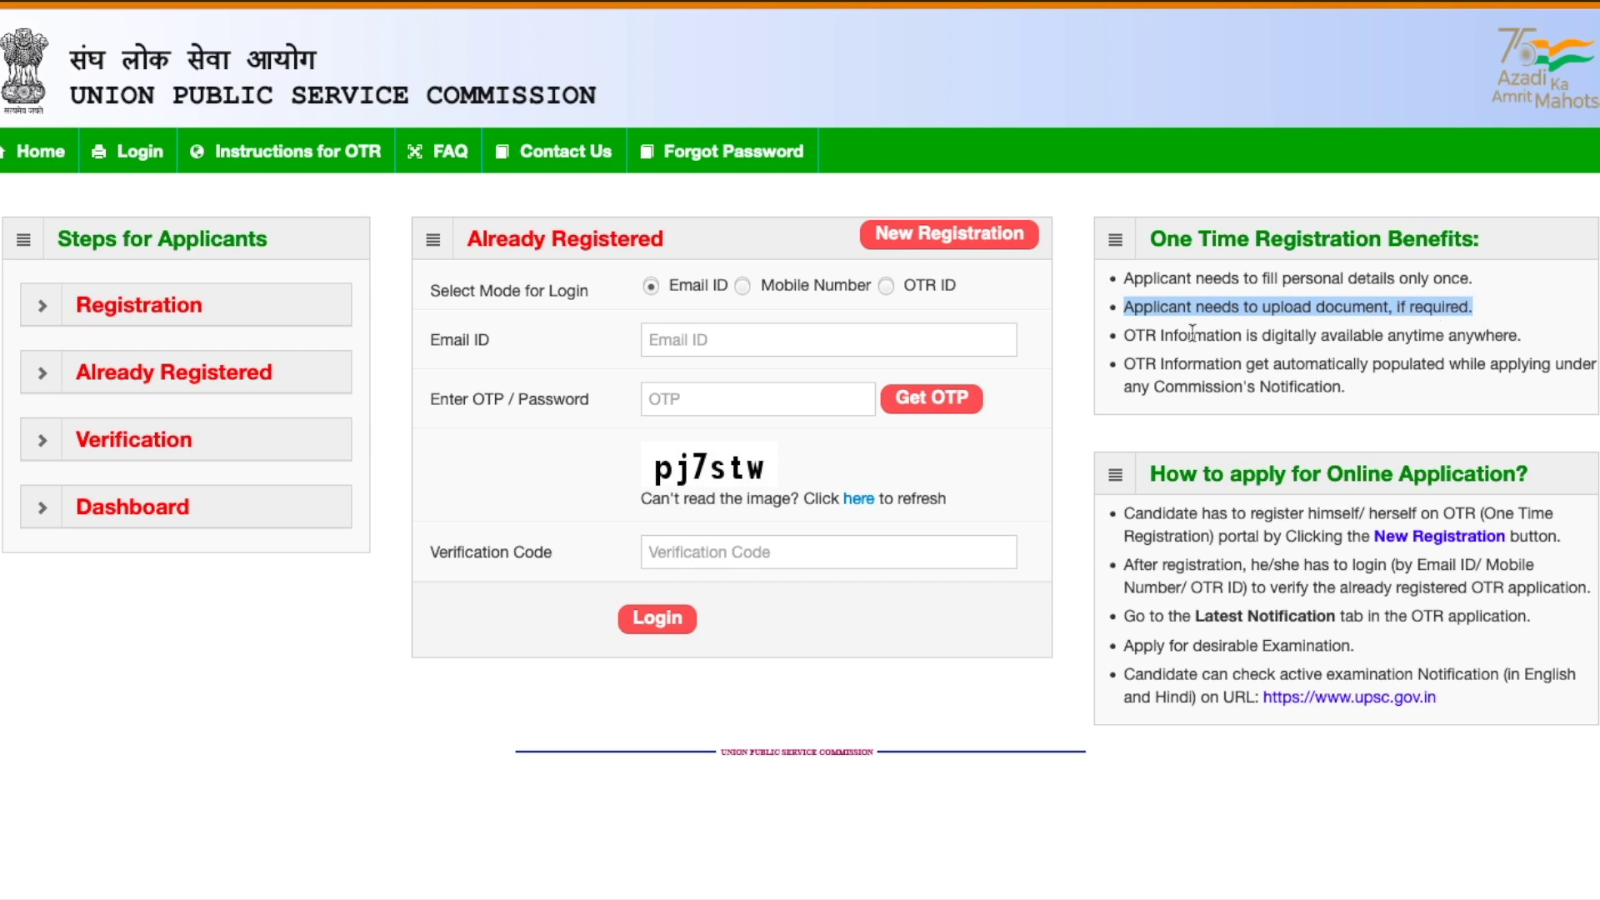
pyautogui.moveTo(1125, 335); pyautogui.dragTo(1509, 337)
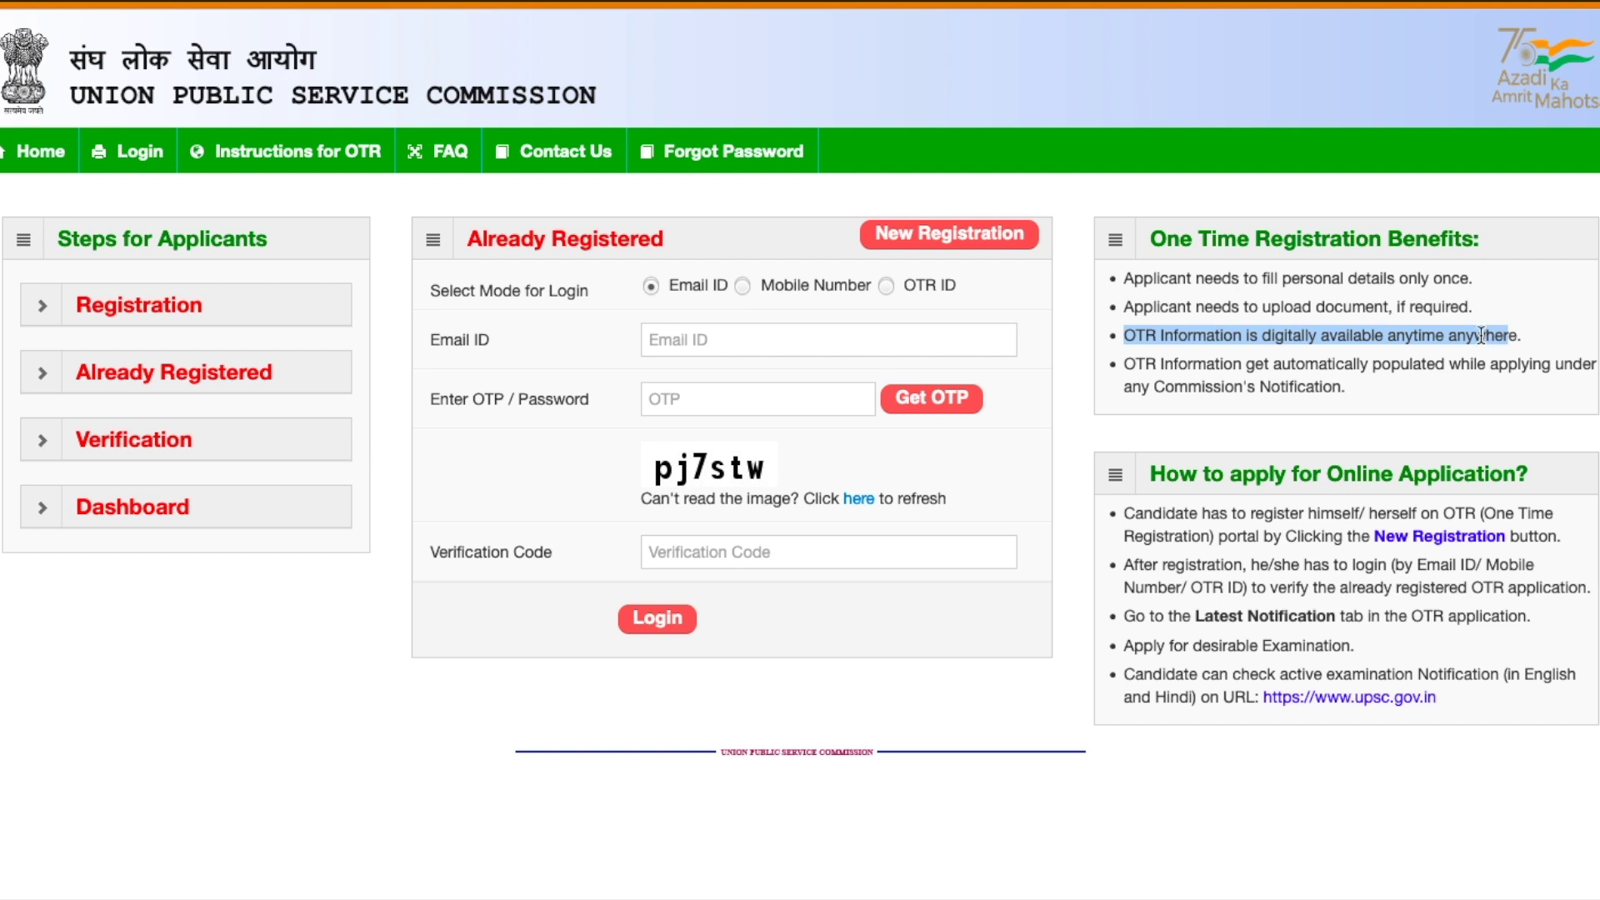
pyautogui.moveTo(1126, 365); pyautogui.dragTo(1387, 385)
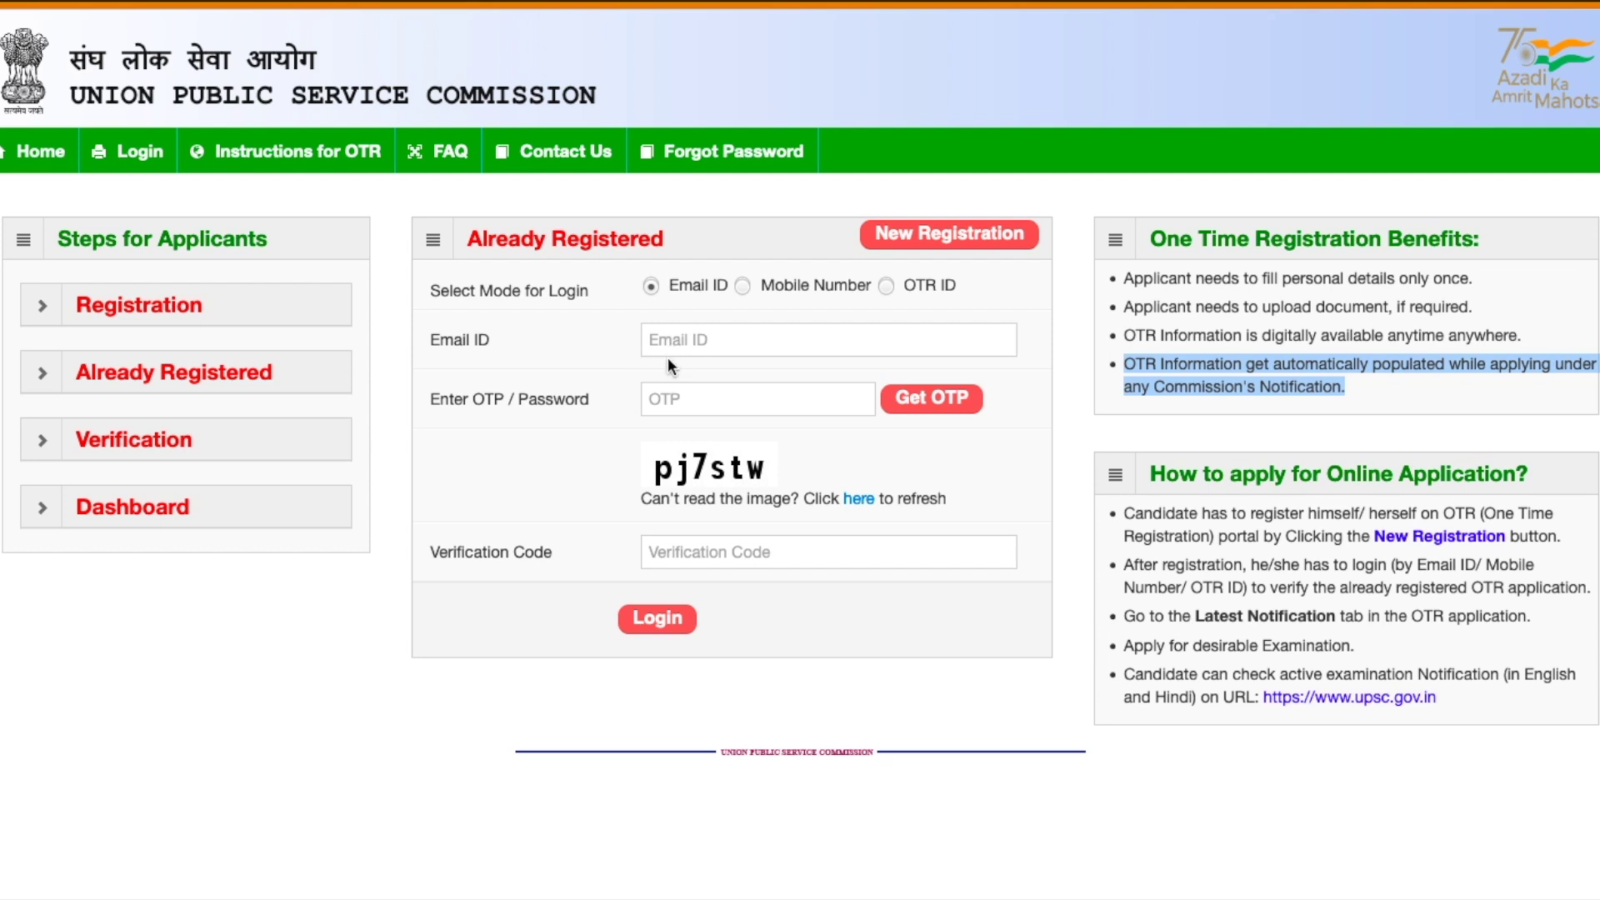
pyautogui.click(962, 186)
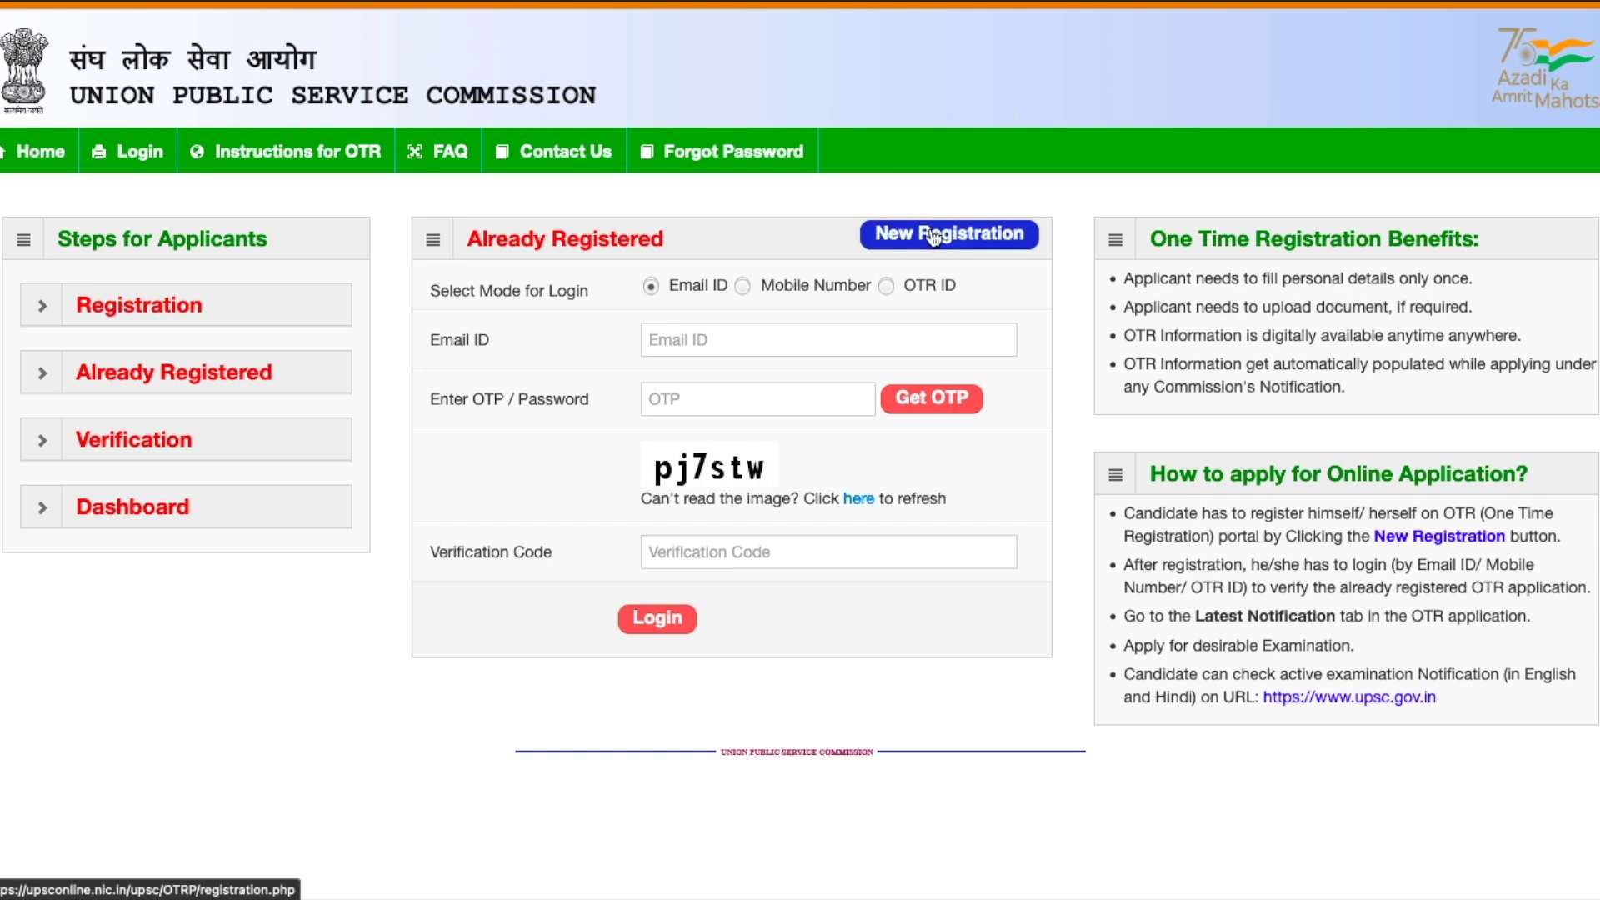
pyautogui.click(934, 236)
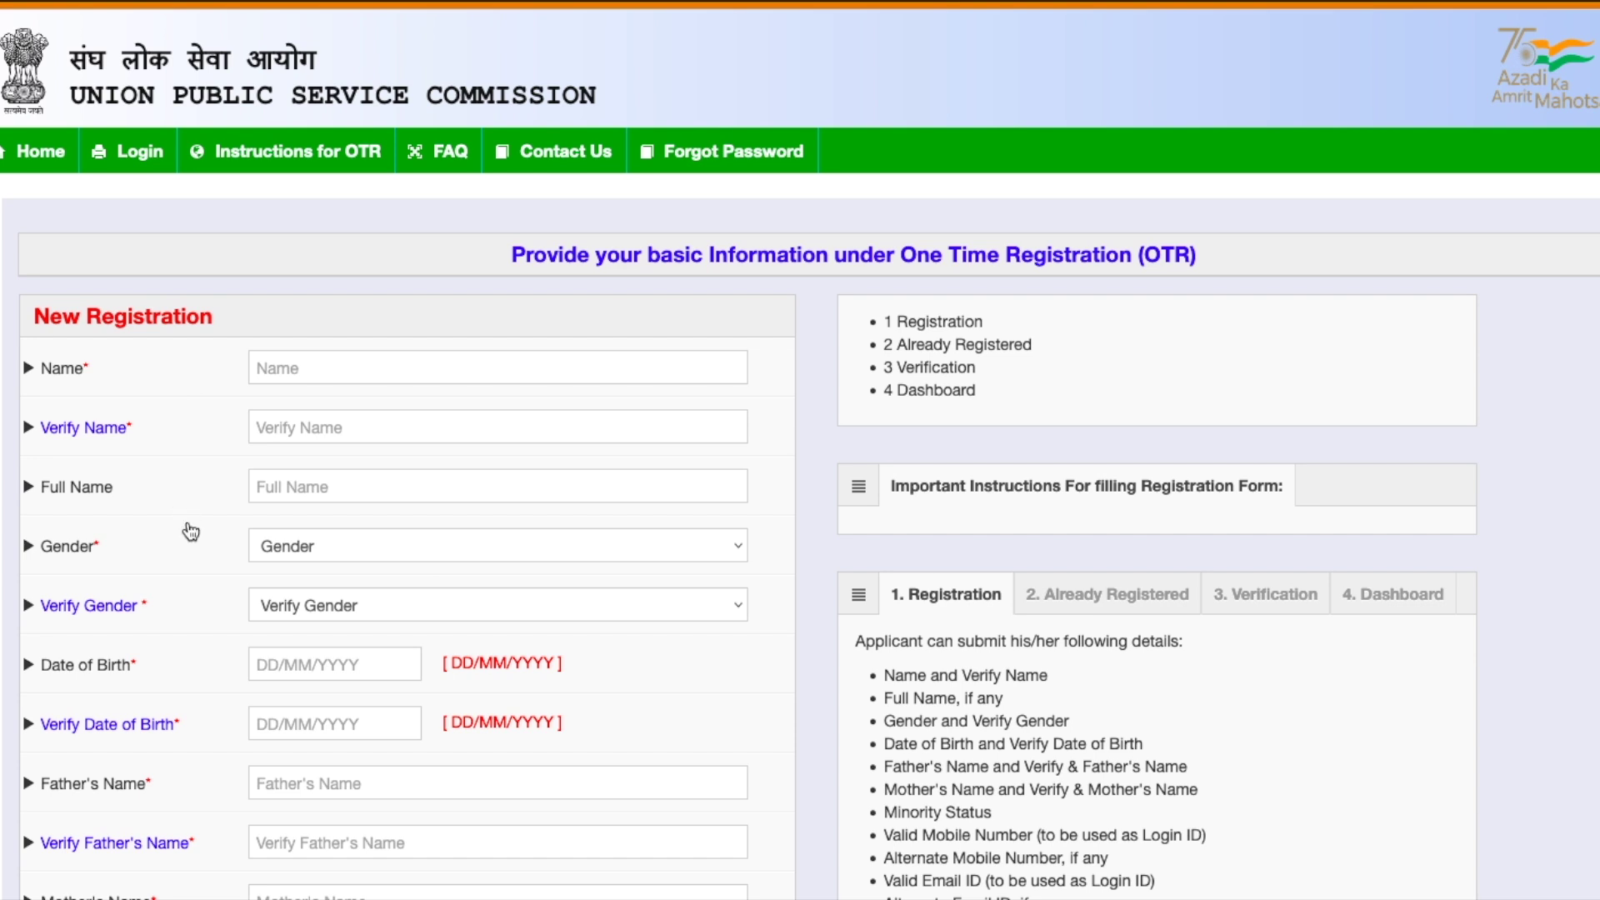
pyautogui.scroll(-5, 281, 540)
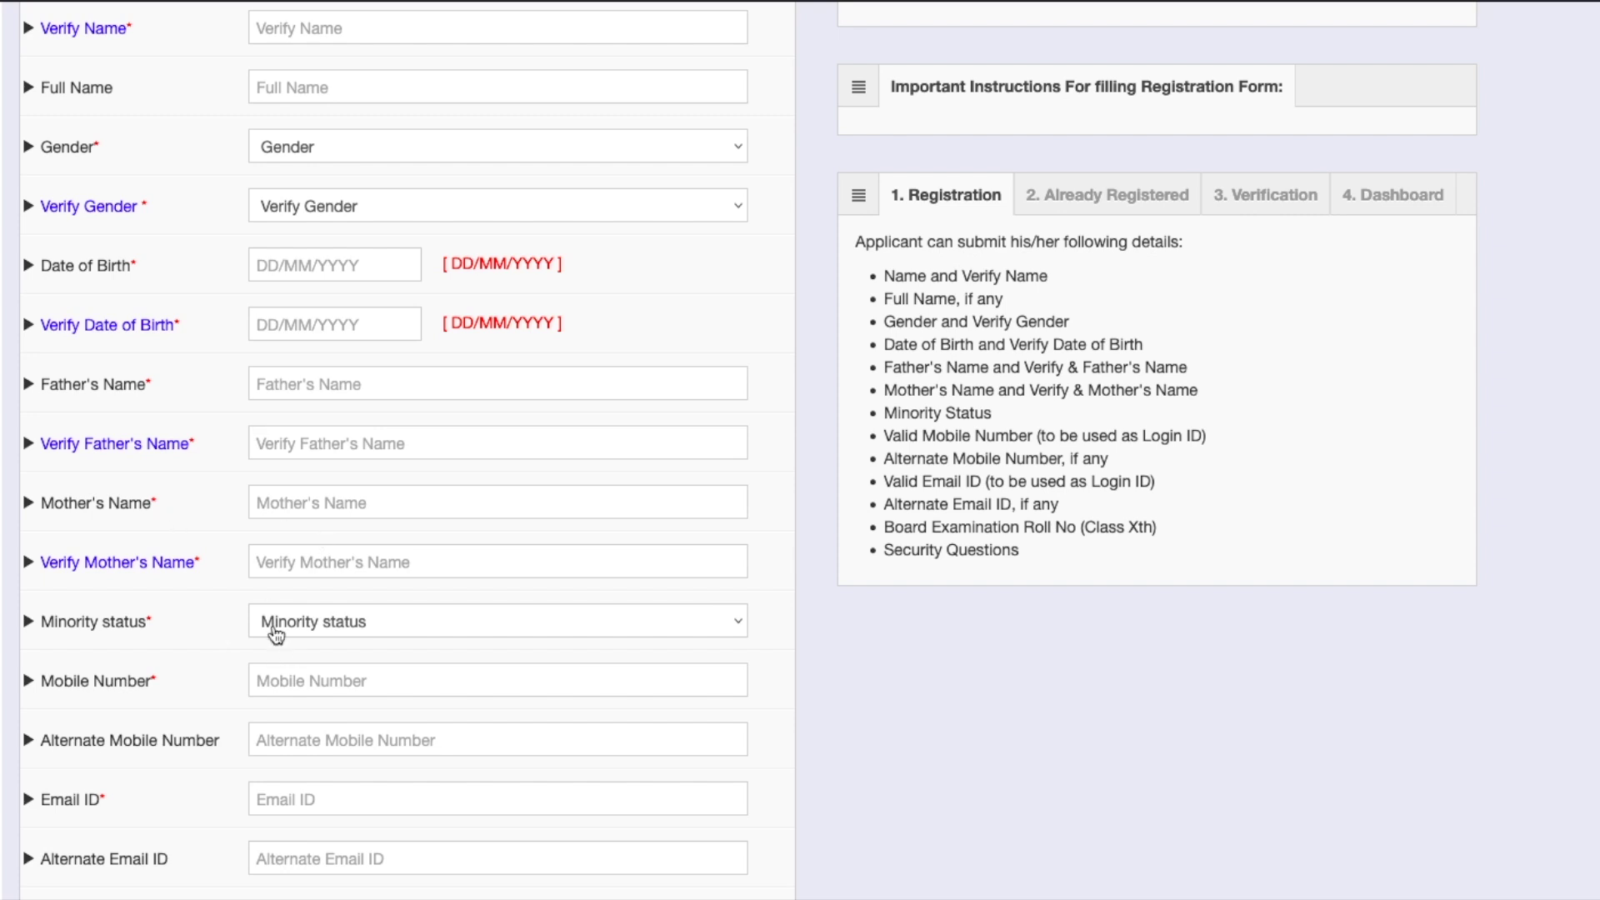
pyautogui.scroll(-3, 275, 636)
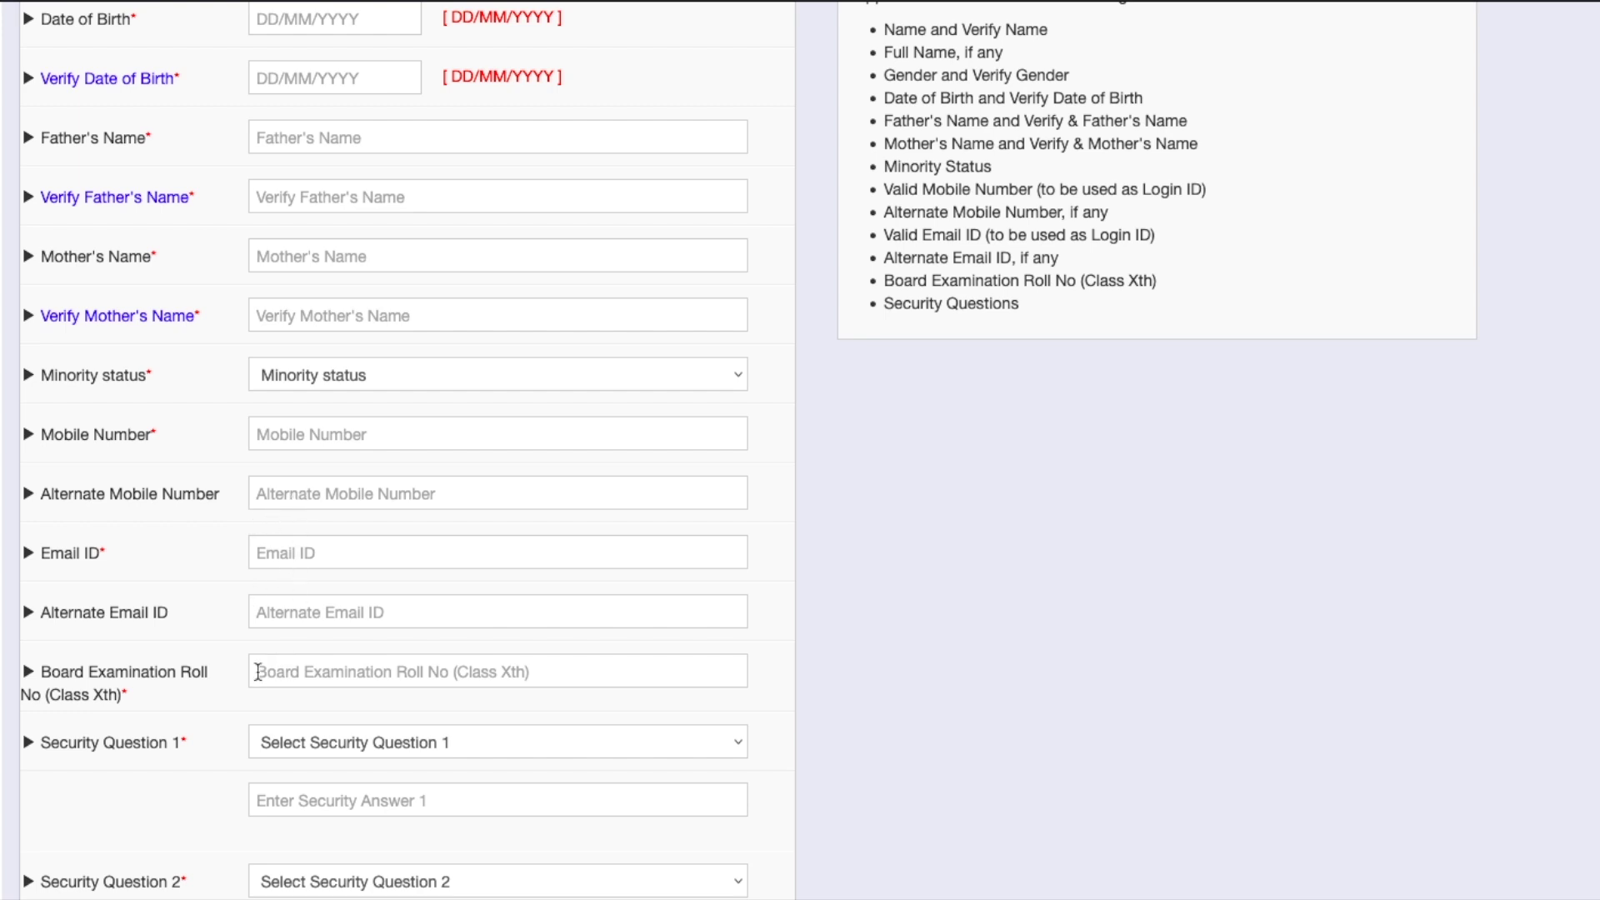
pyautogui.scroll(-3, 258, 666)
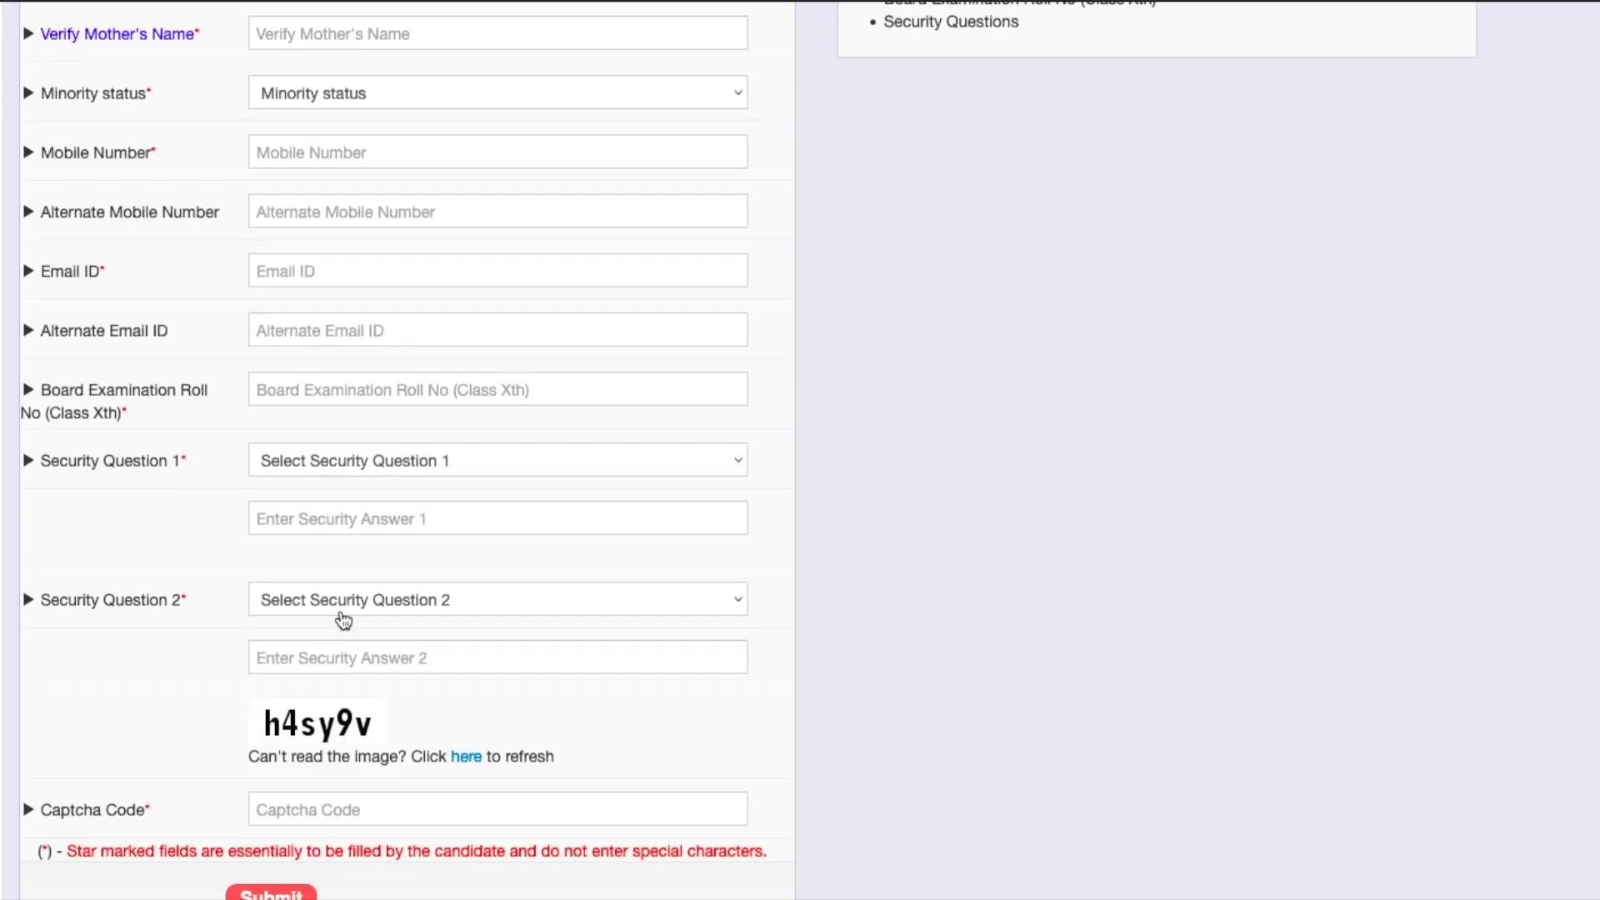
pyautogui.scroll(-2, 285, 692)
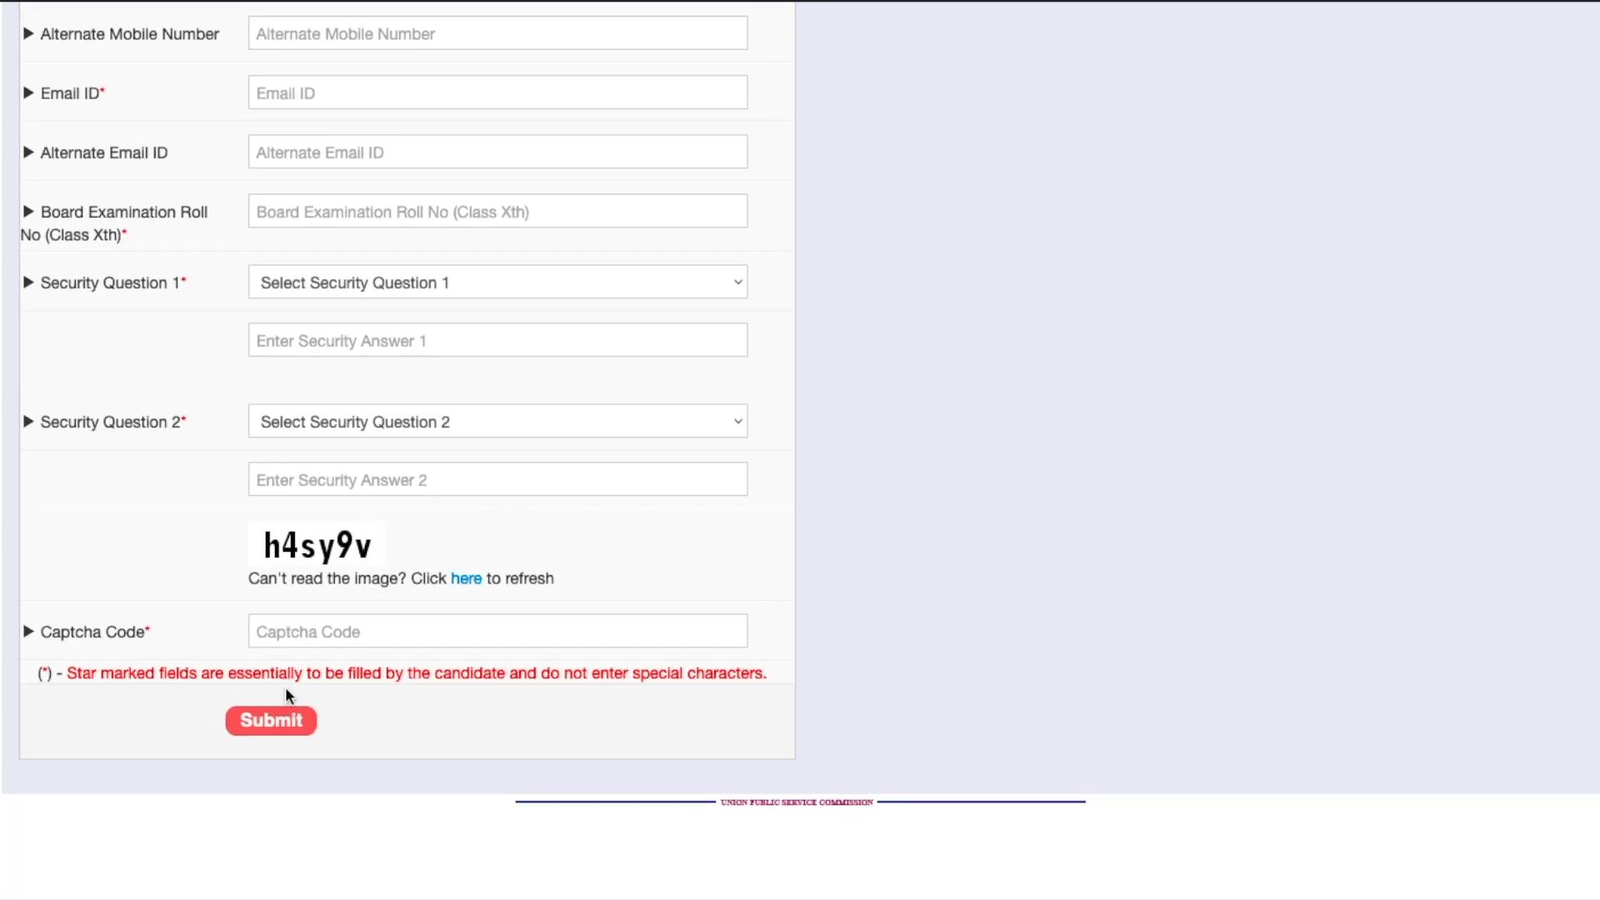
pyautogui.scroll(15, 285, 687)
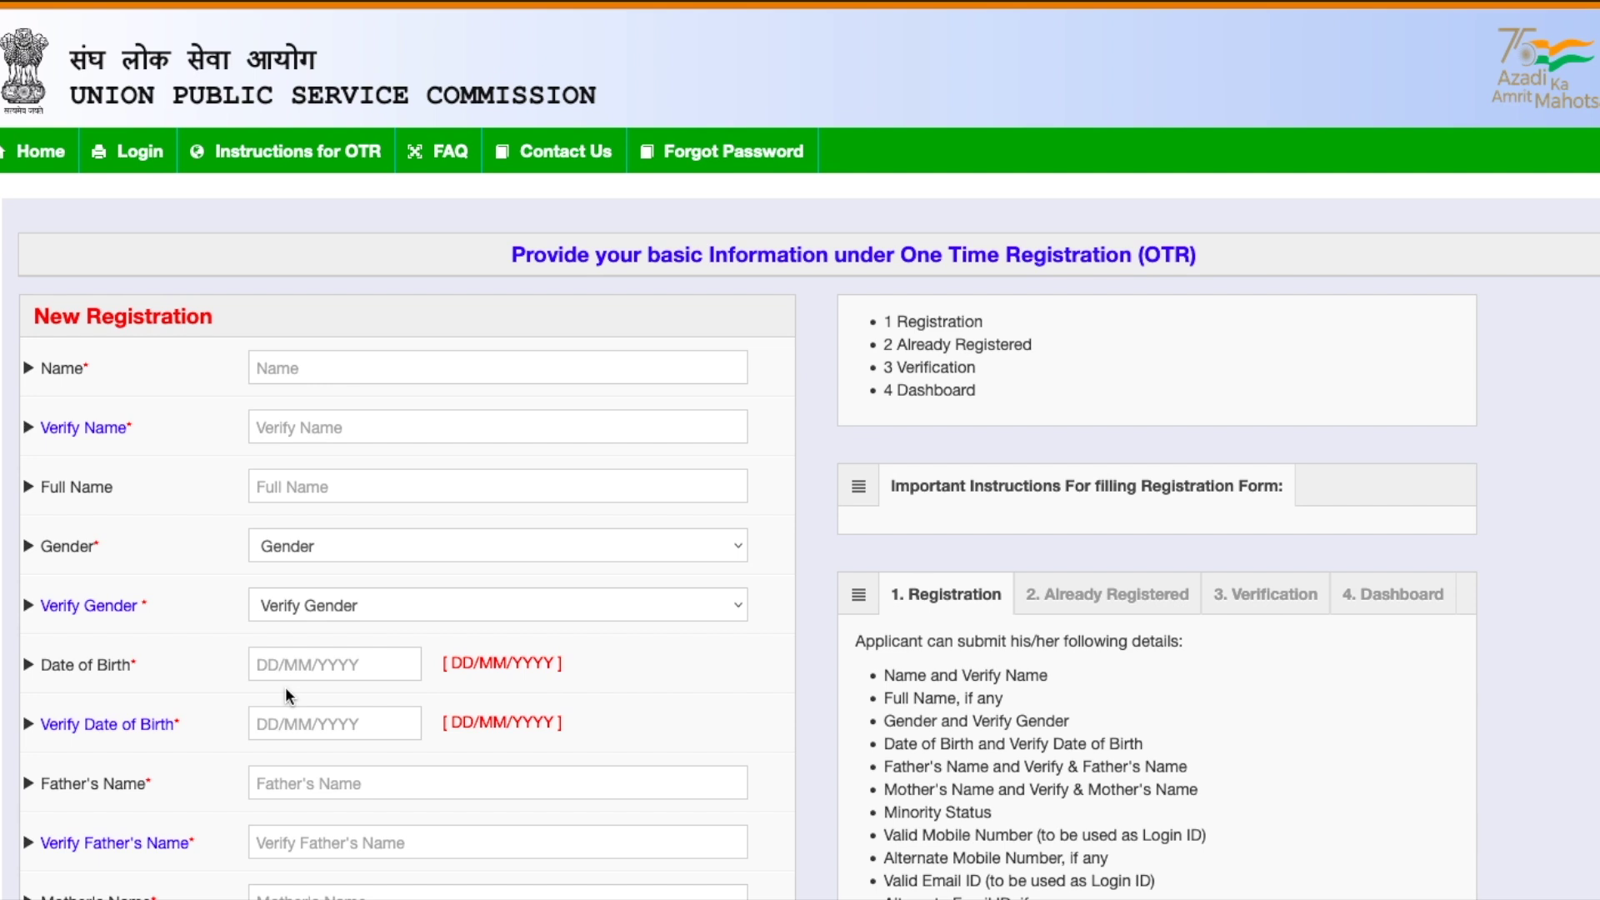
pyautogui.scroll(-4, 1197, 565)
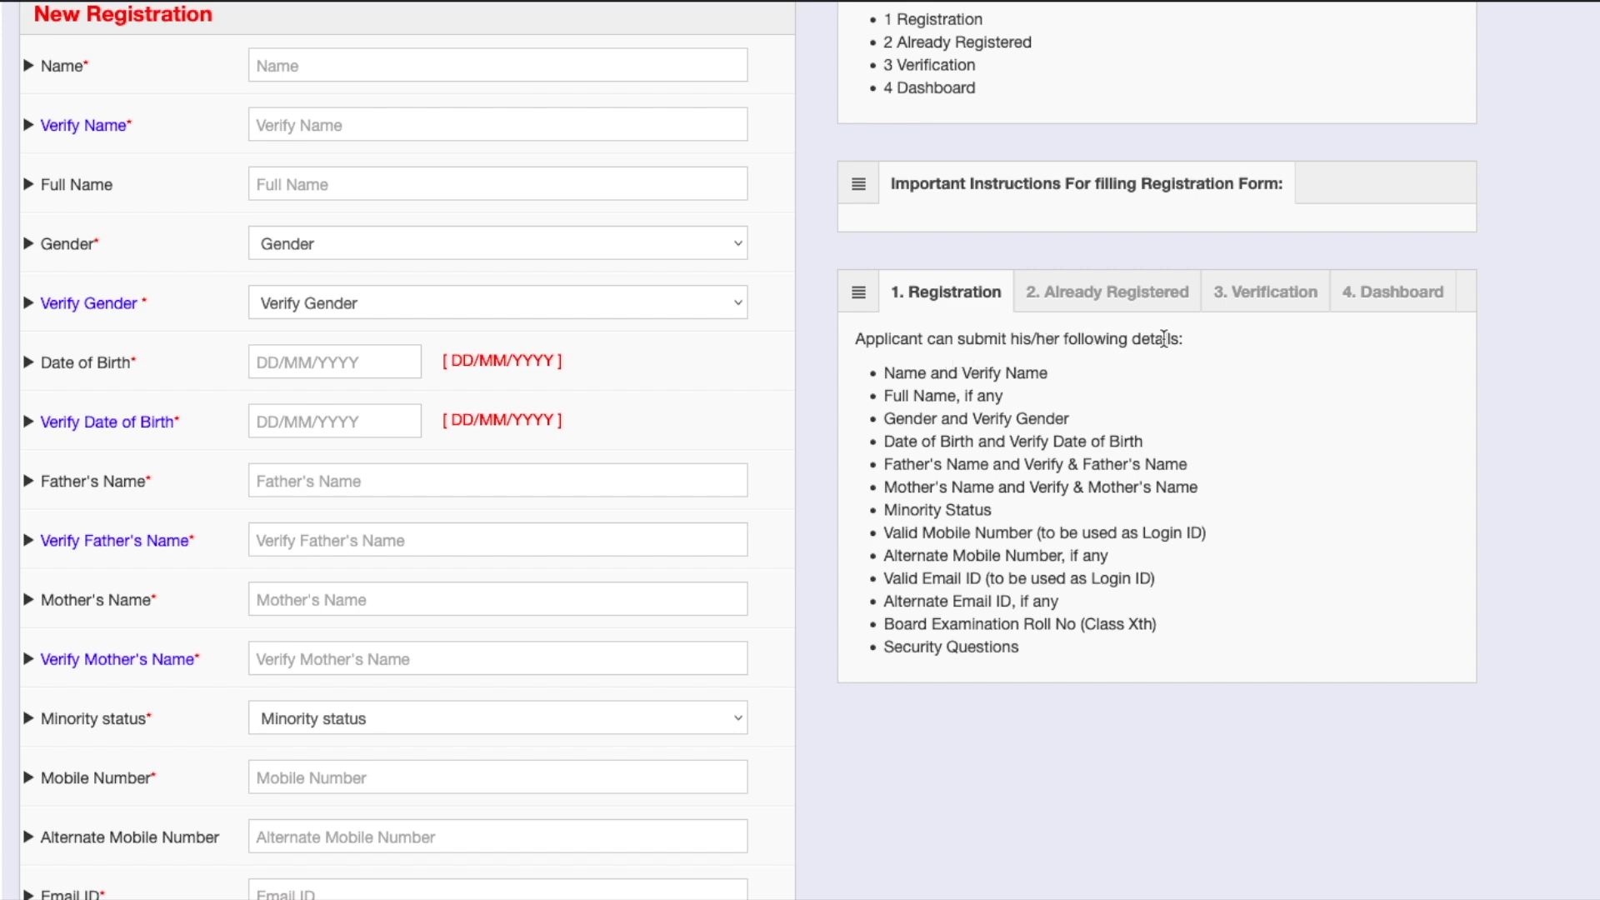
pyautogui.moveTo(885, 372); pyautogui.dragTo(1060, 656)
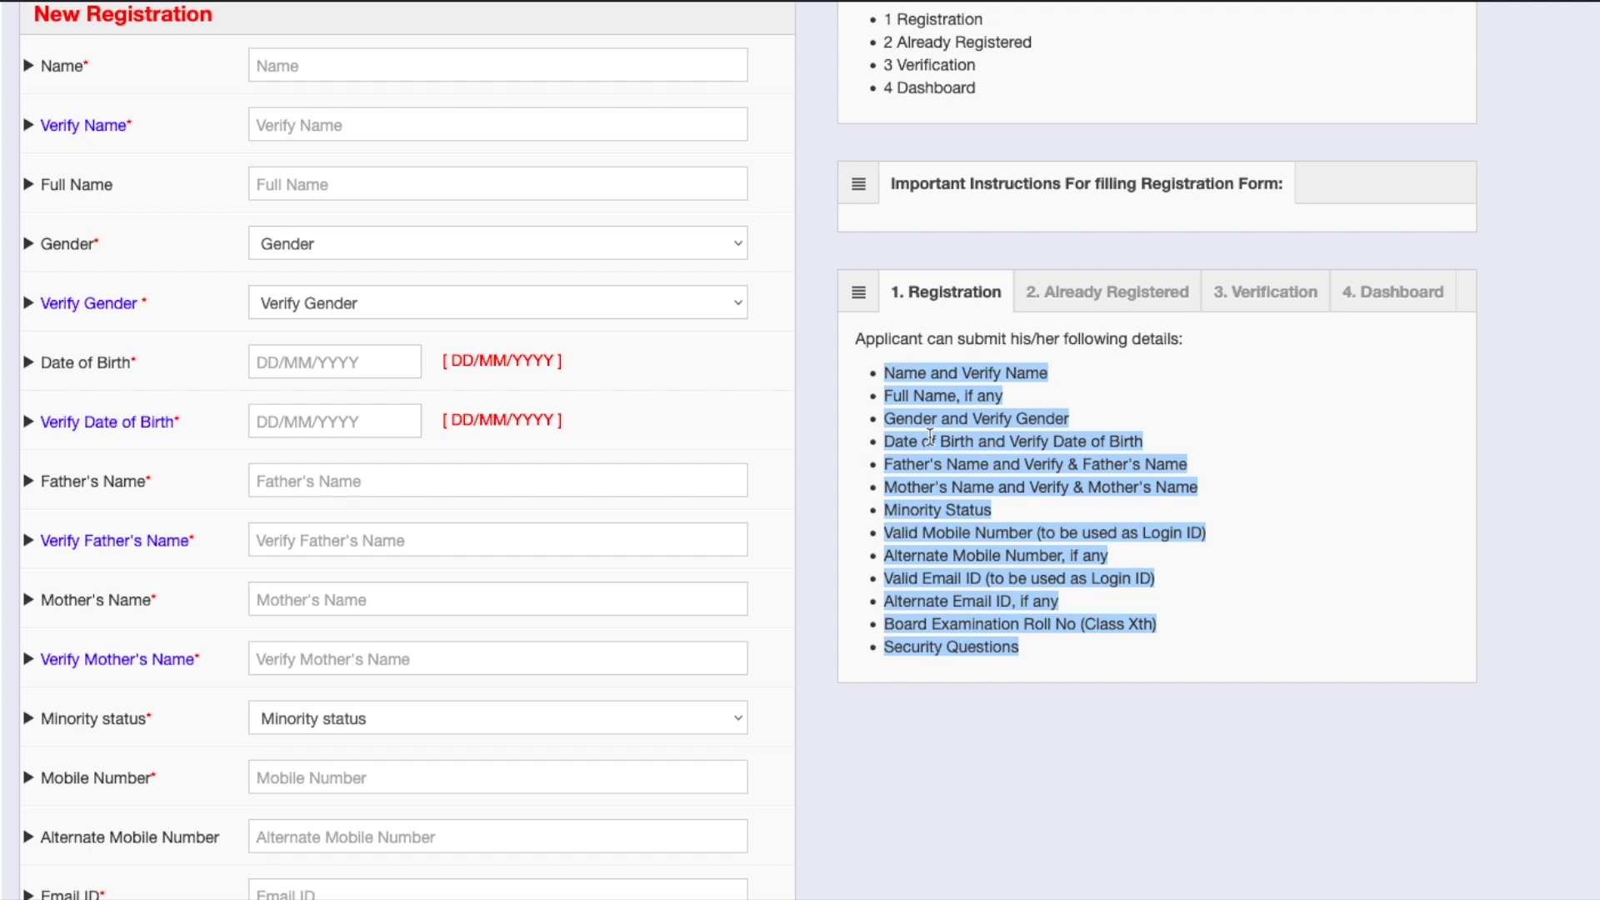
pyautogui.click(1077, 281)
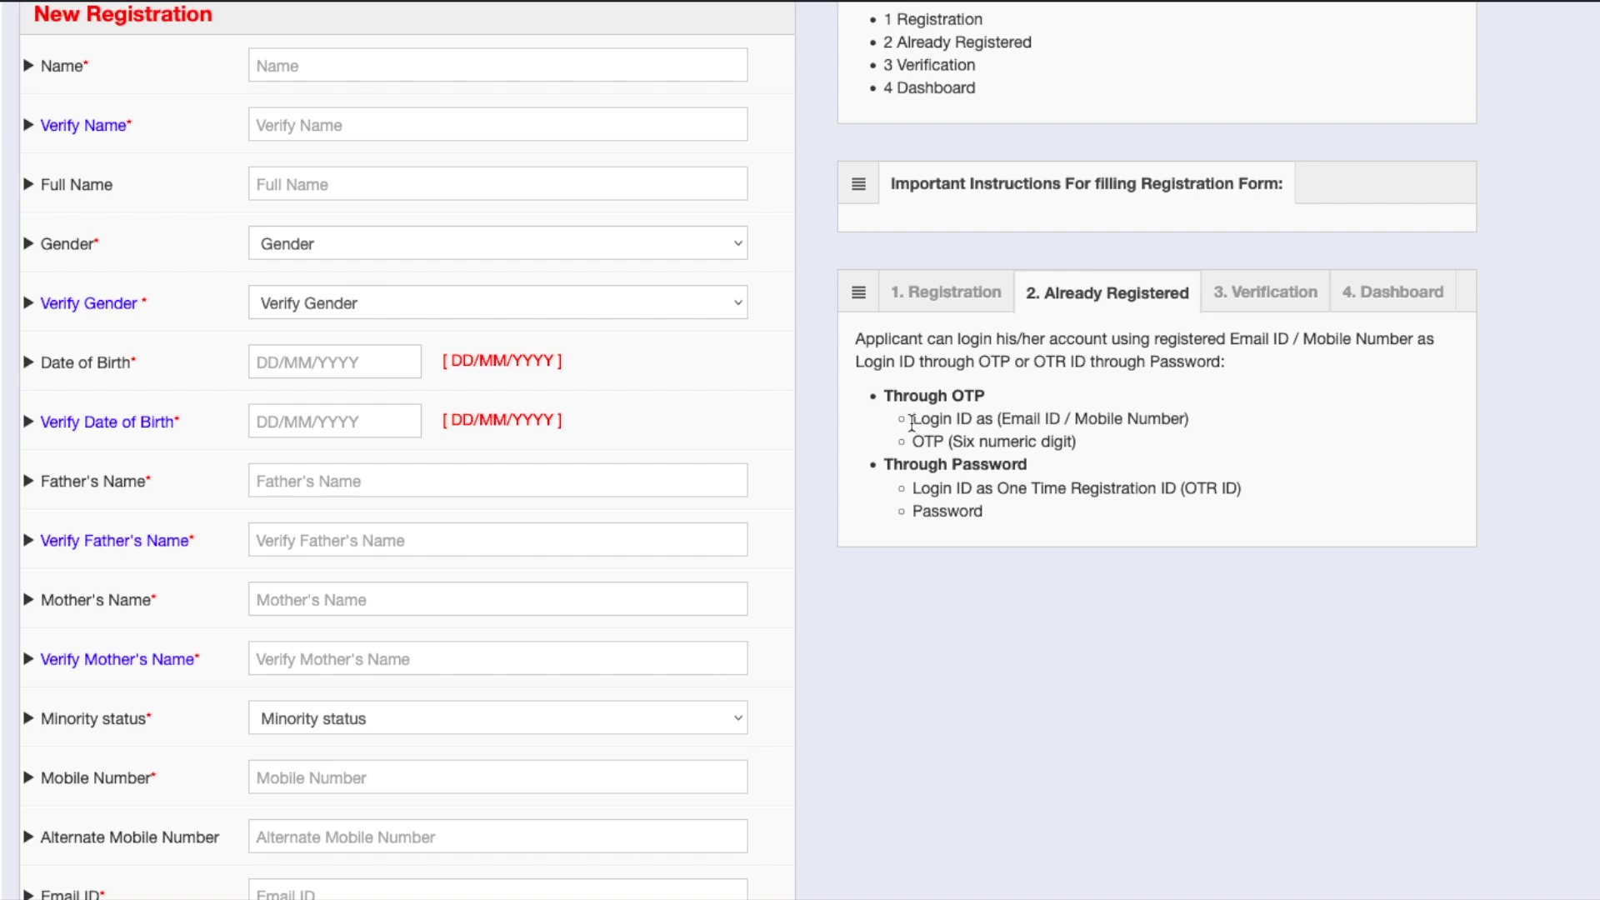
pyautogui.moveTo(920, 426); pyautogui.dragTo(1183, 419)
pyautogui.moveTo(914, 442); pyautogui.dragTo(945, 443)
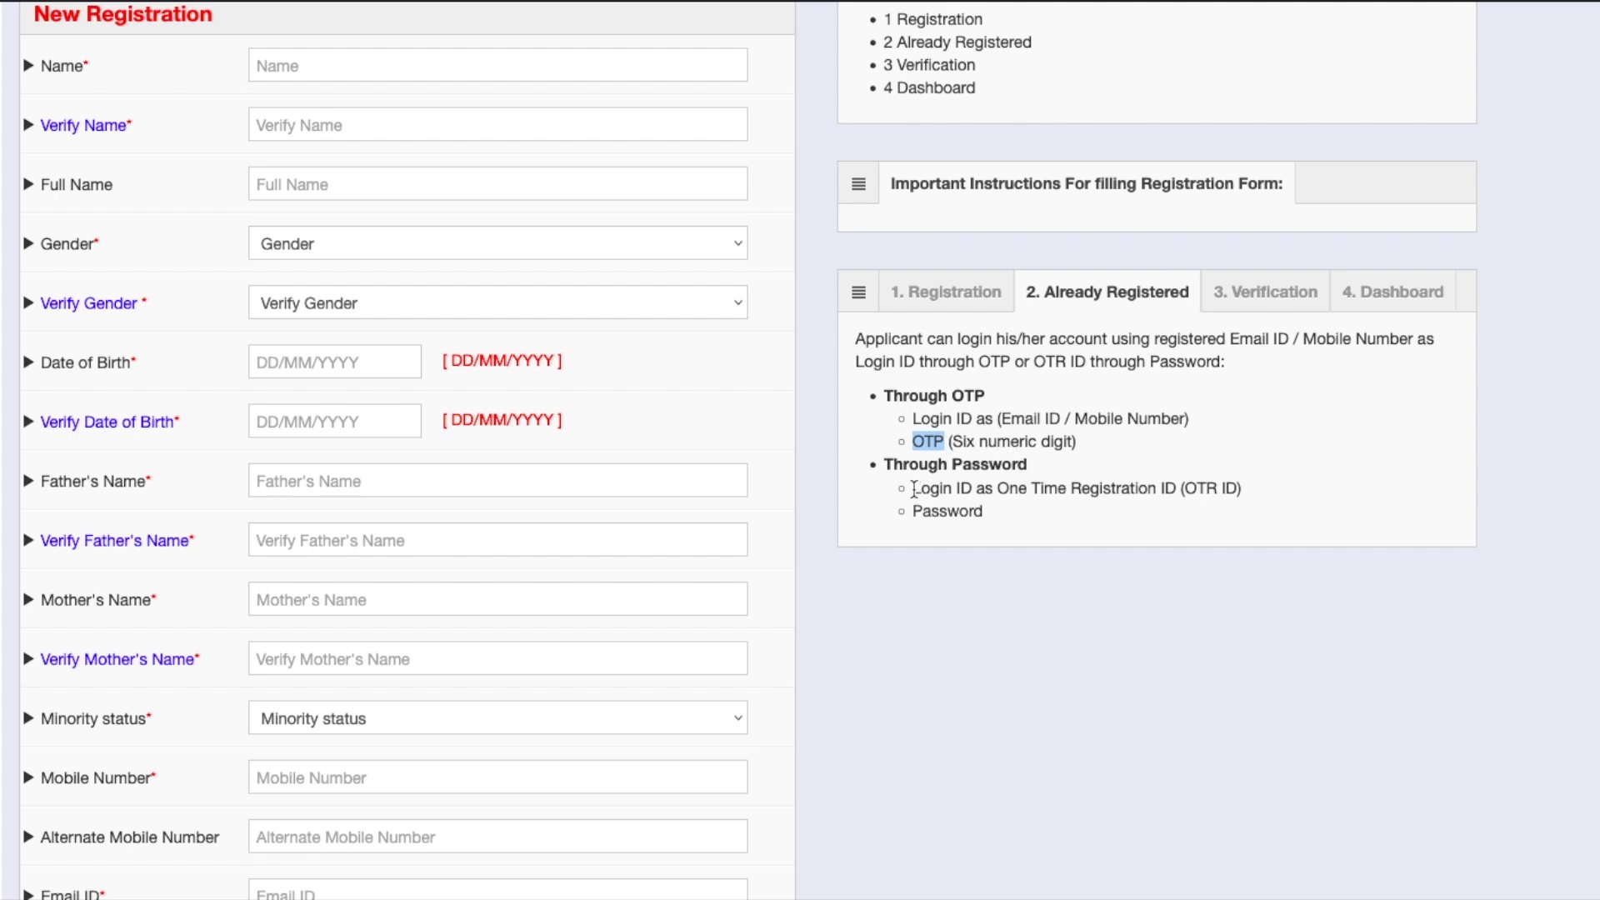
pyautogui.moveTo(911, 490); pyautogui.dragTo(961, 490)
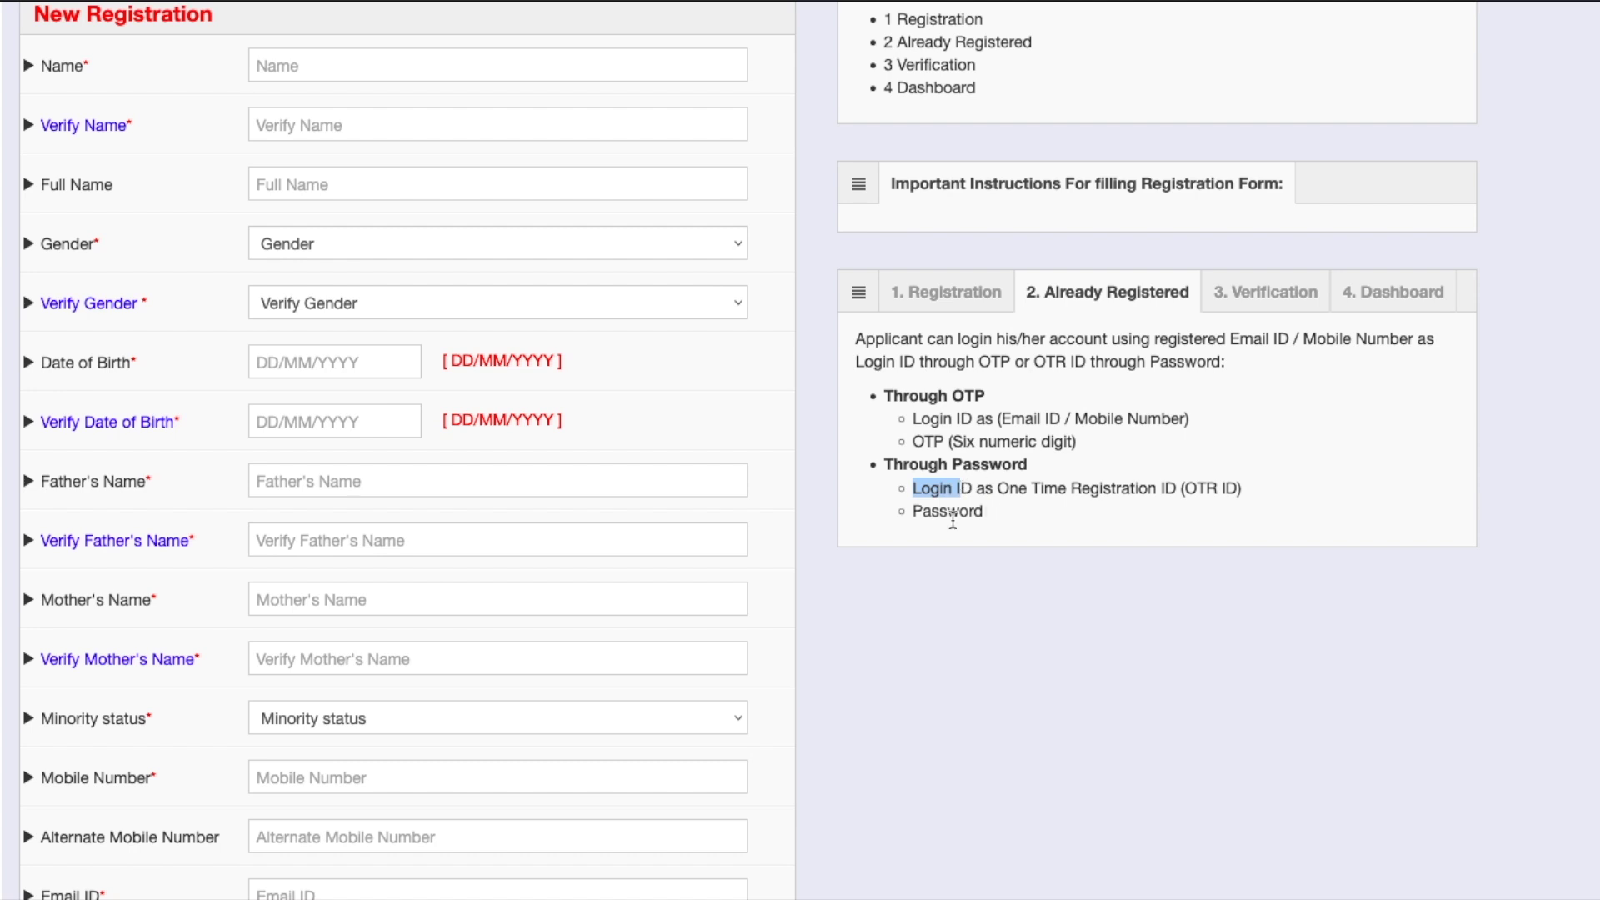
pyautogui.doubleClick(933, 511)
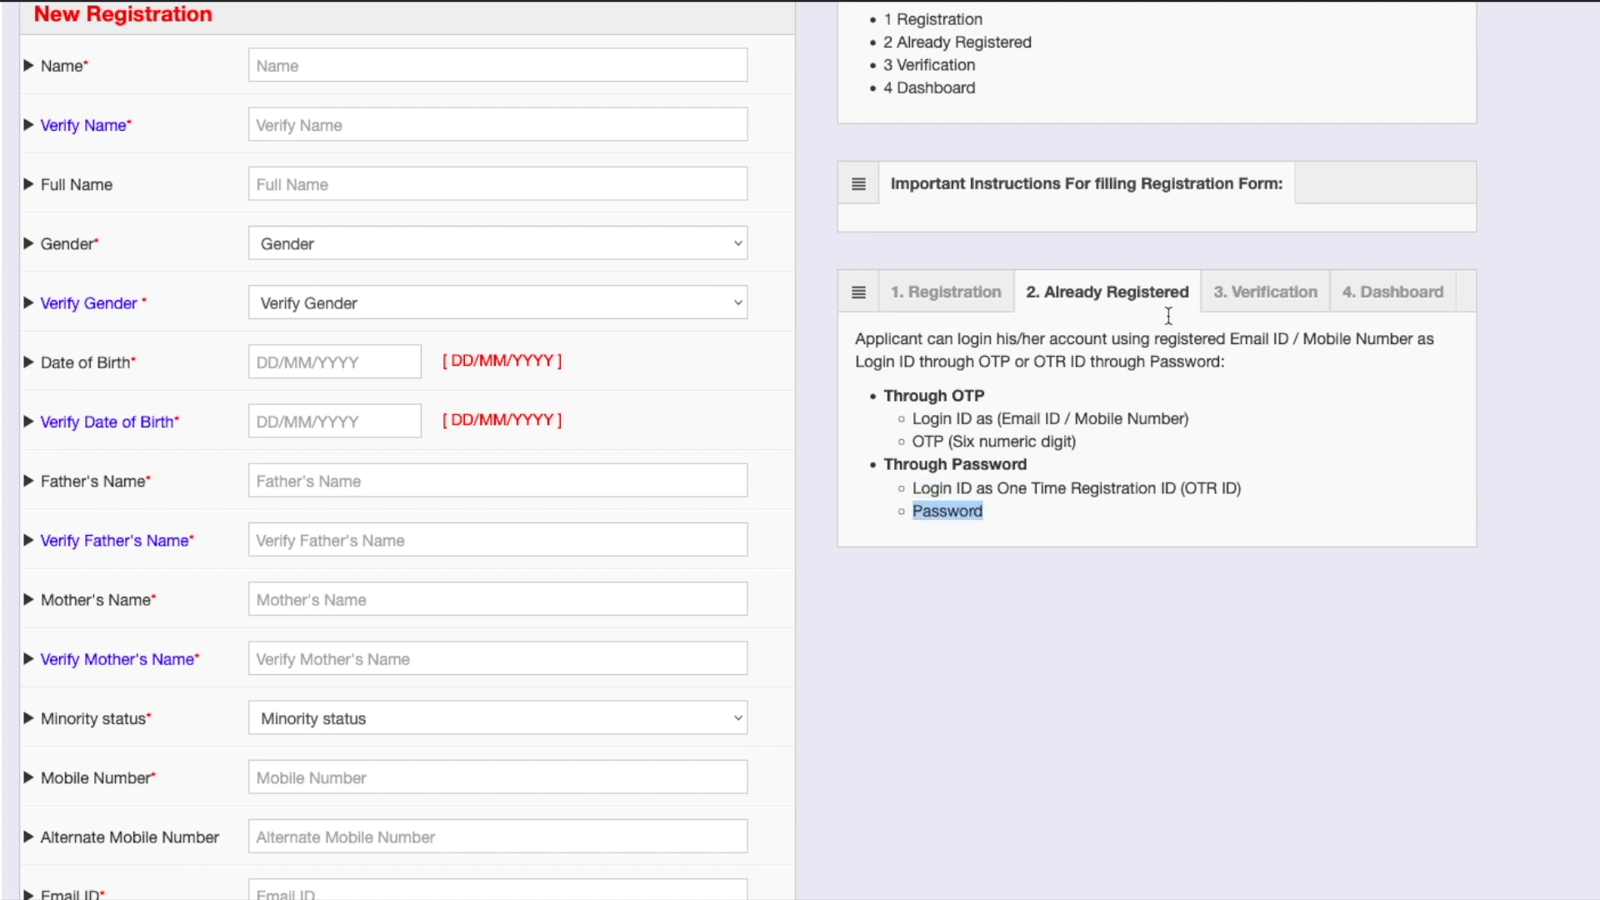
pyautogui.click(1273, 294)
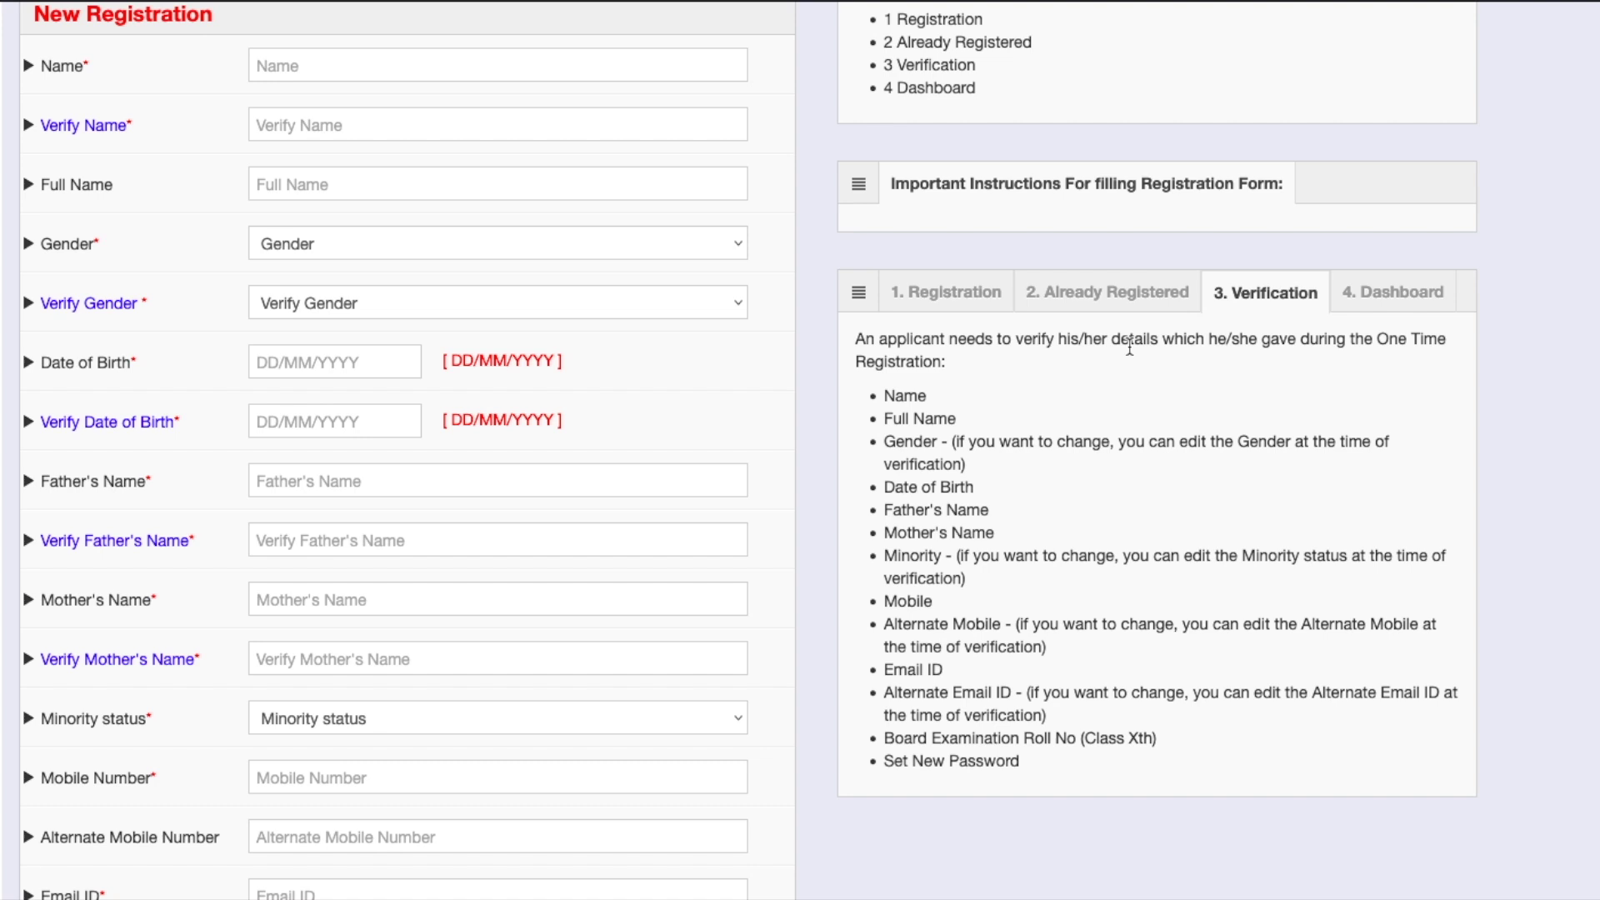
pyautogui.click(1380, 292)
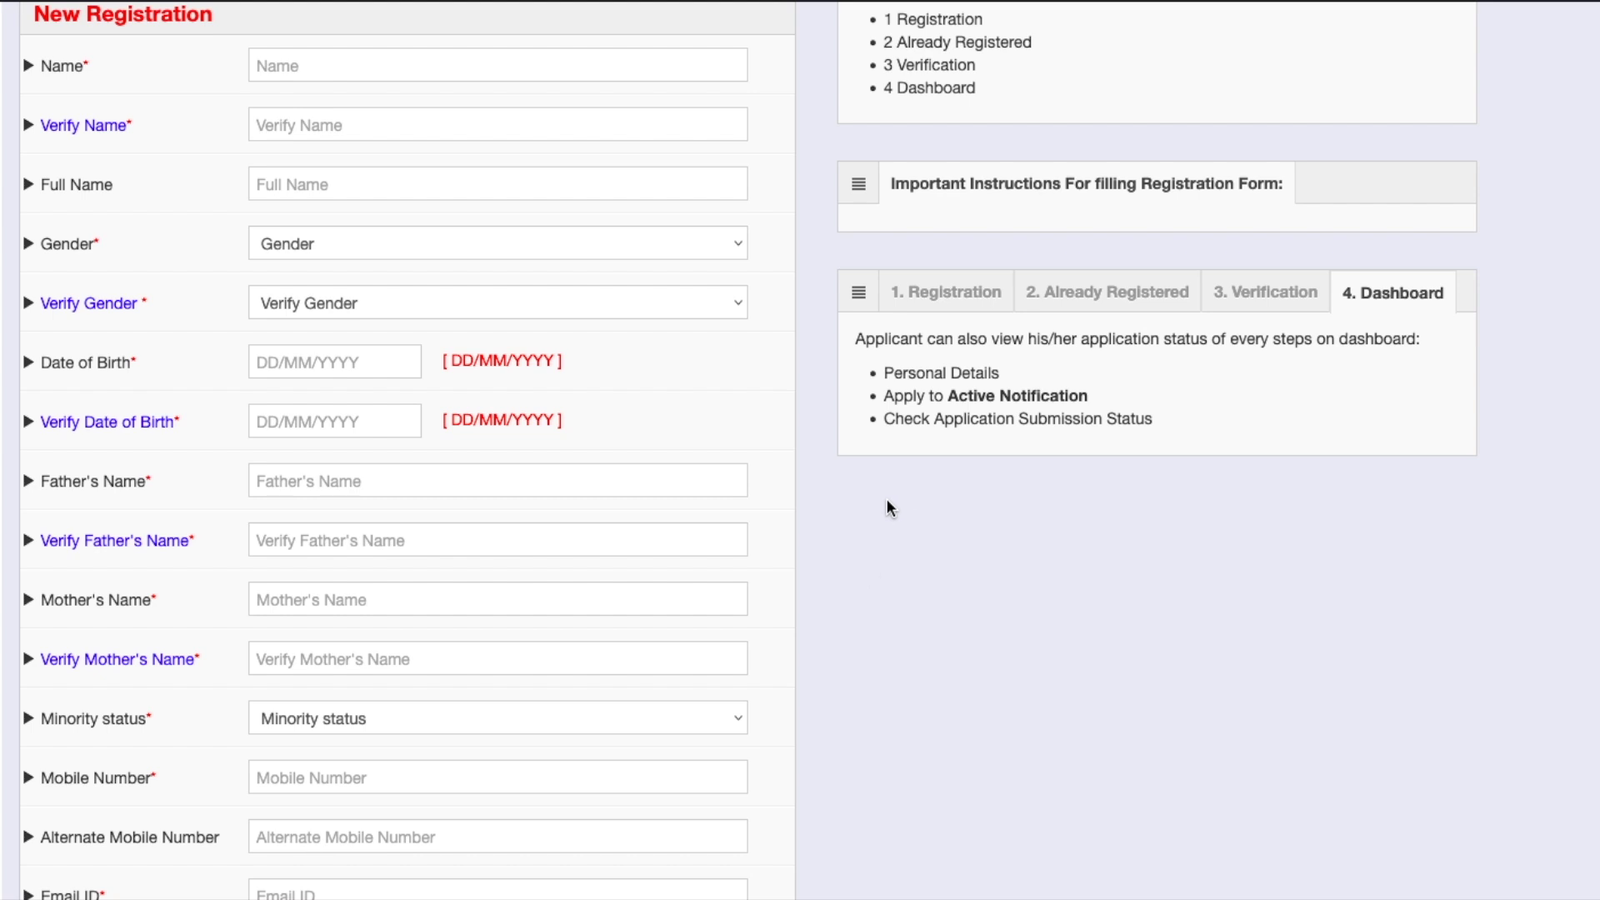
pyautogui.click(943, 292)
pyautogui.scroll(3, 575, 467)
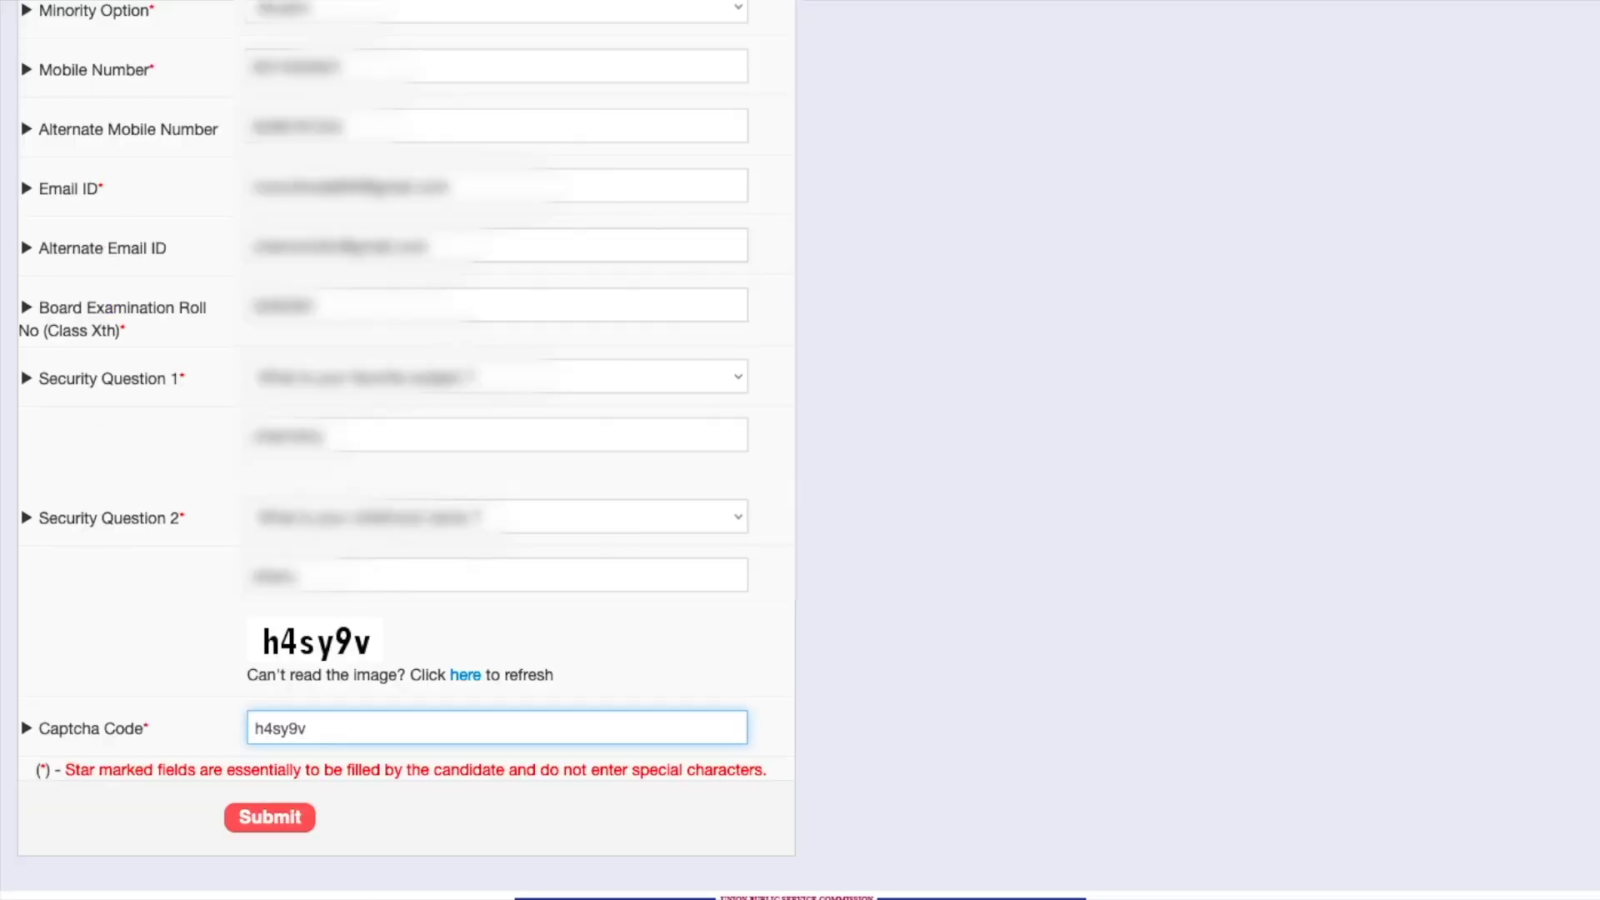
# Step: Submit the completed New Registration form for review
pyautogui.click(256, 821)
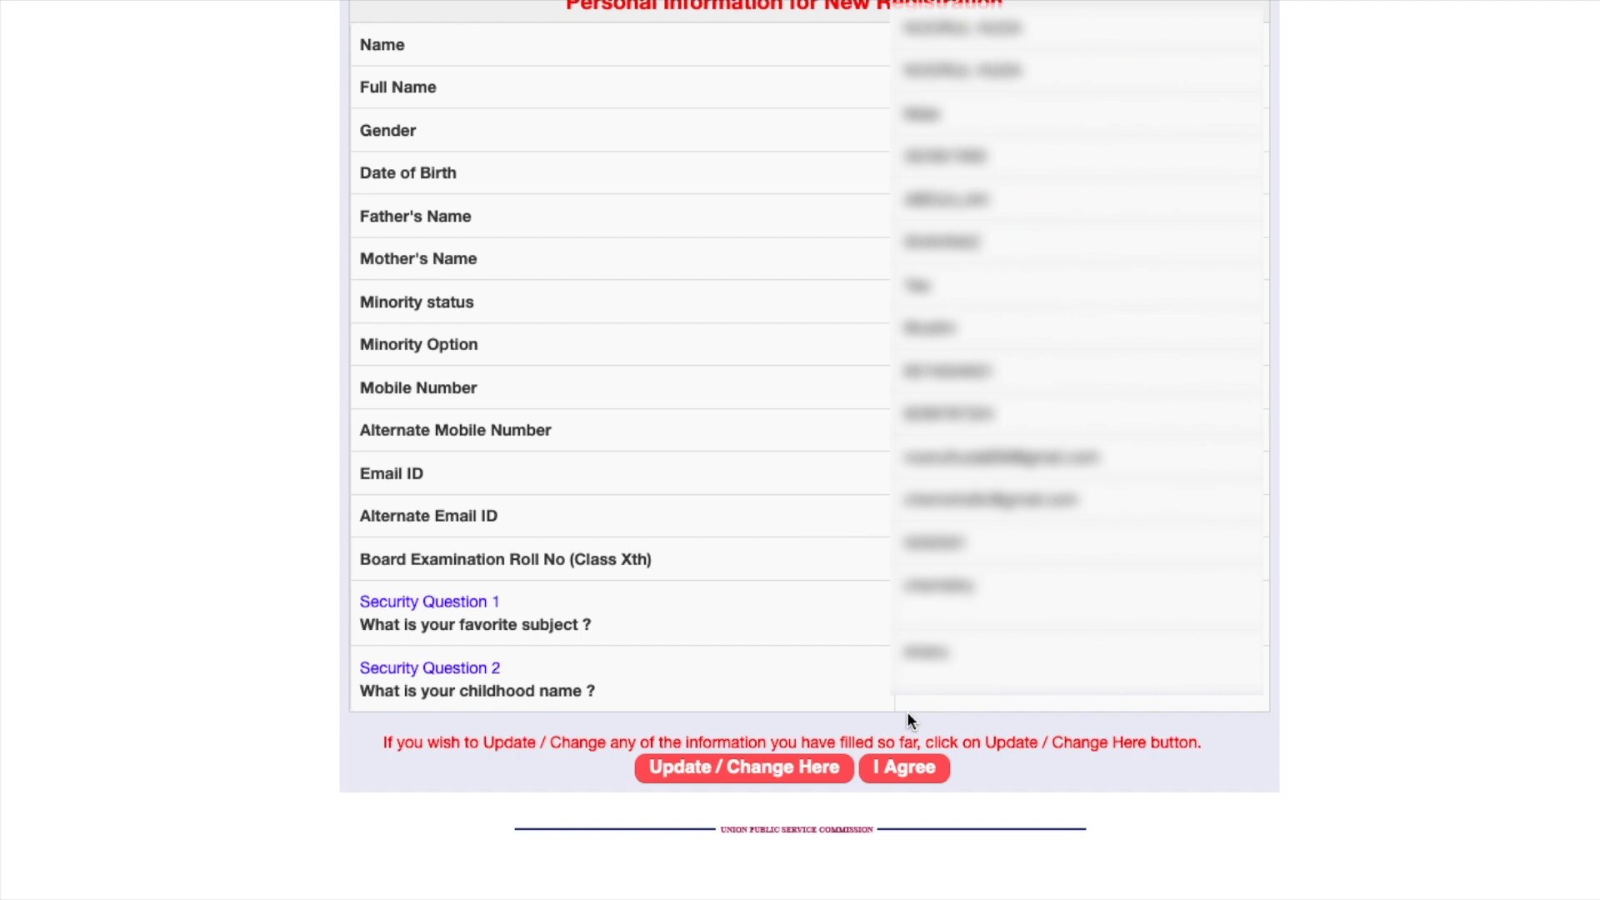
# Step: Confirm the Personal Information for New Registration page with I Agree
pyautogui.click(912, 774)
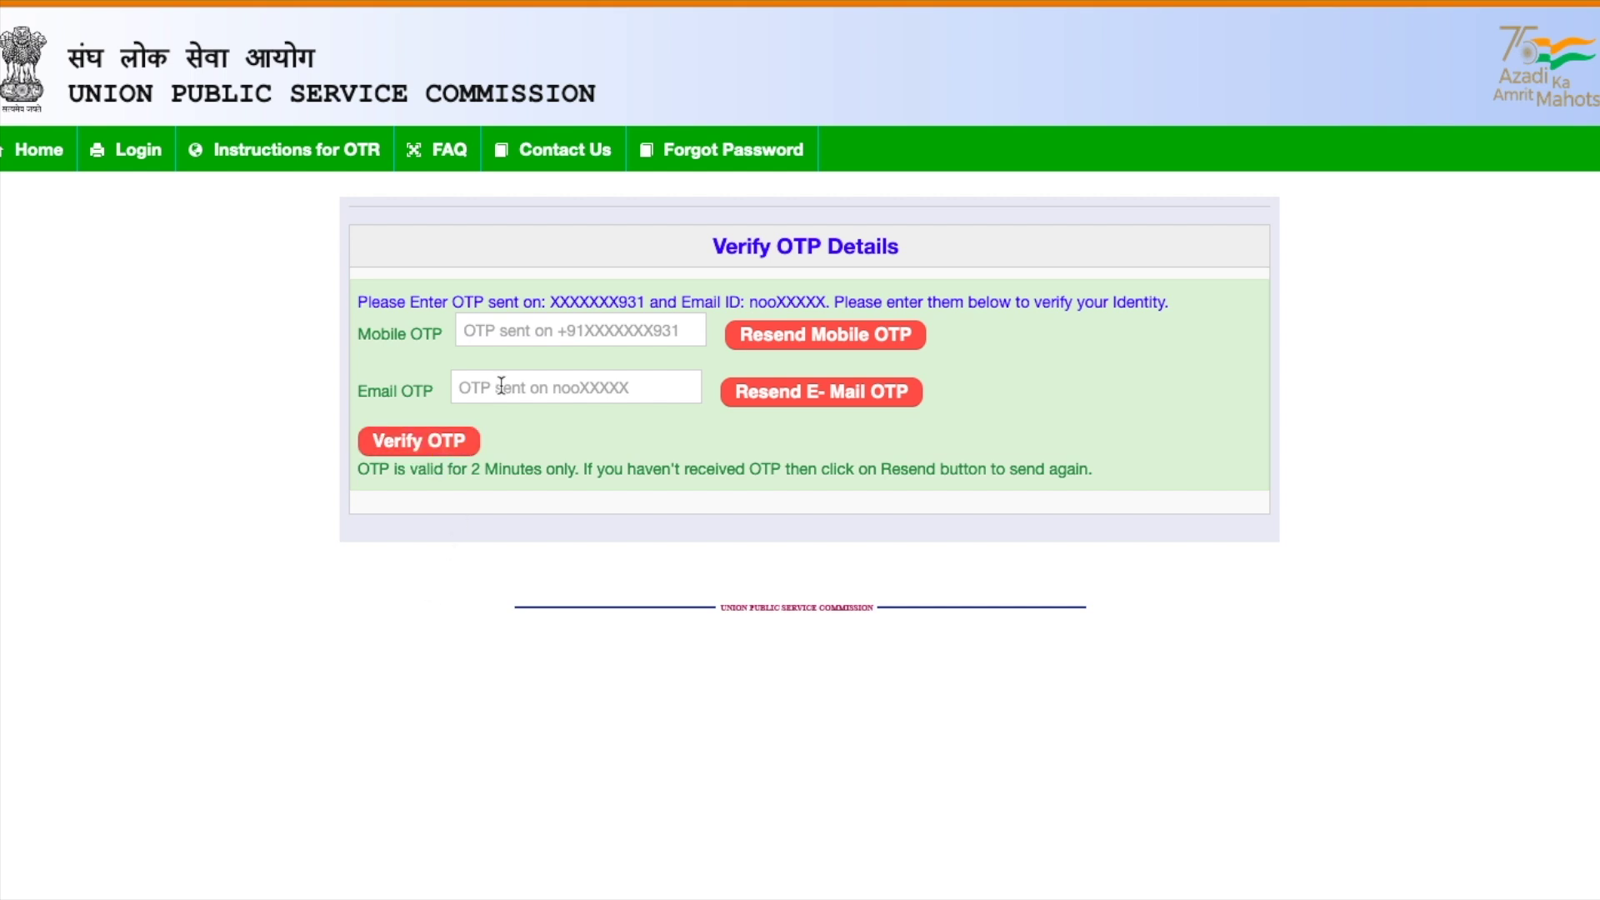
# Step: Enter the mobile OTP, paste the email OTP, and verify both codes
pyautogui.click(516, 330)
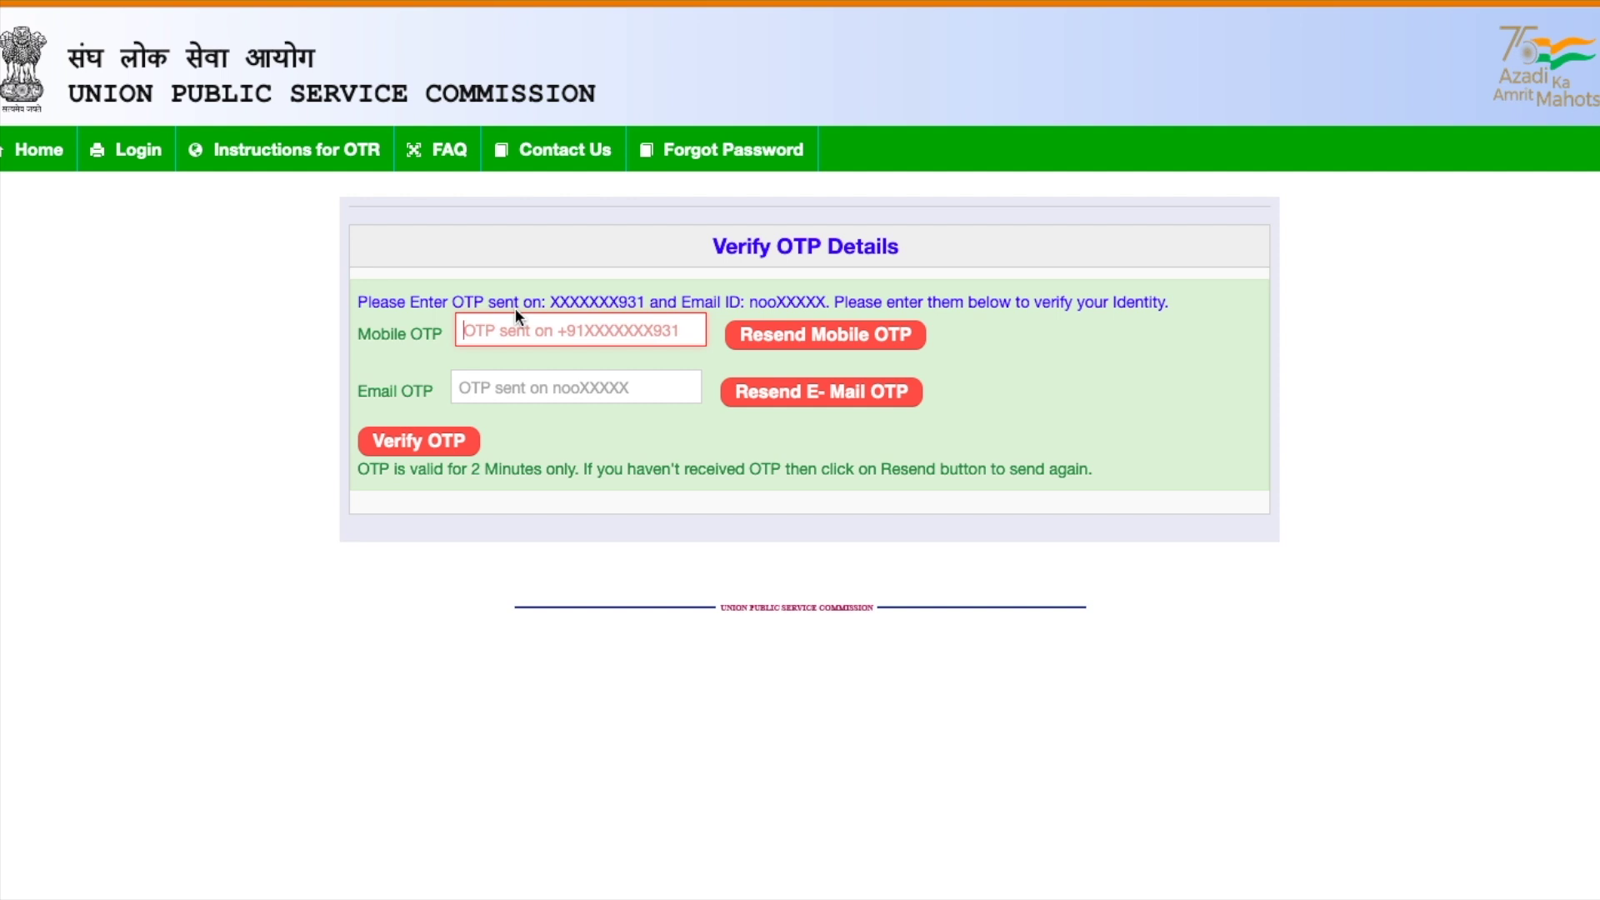
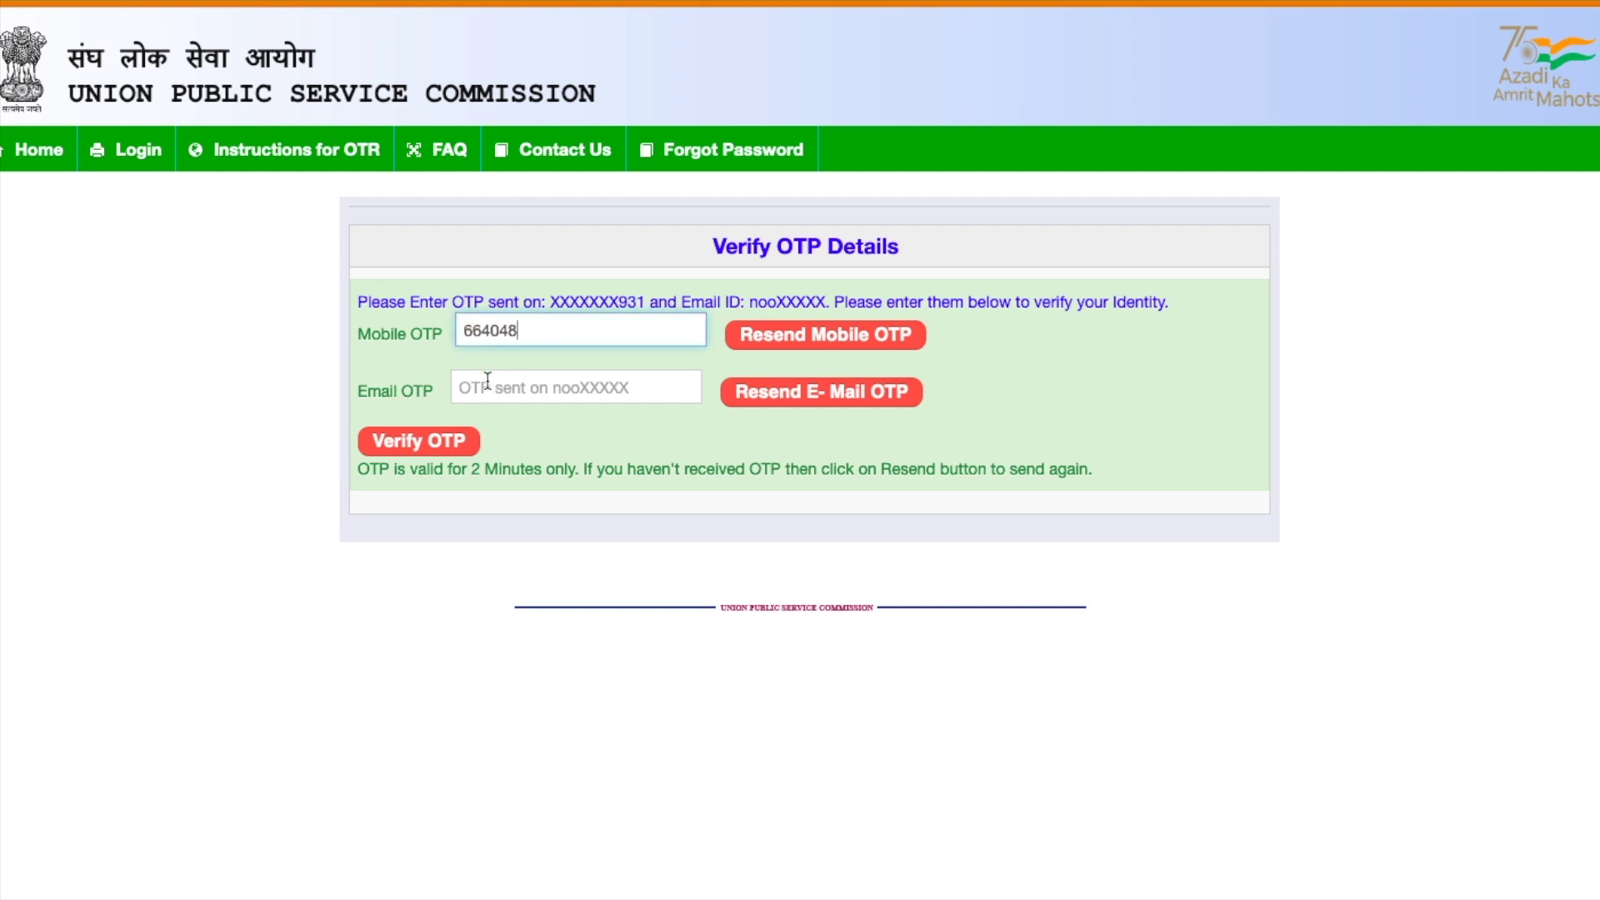
pyautogui.click(488, 380)
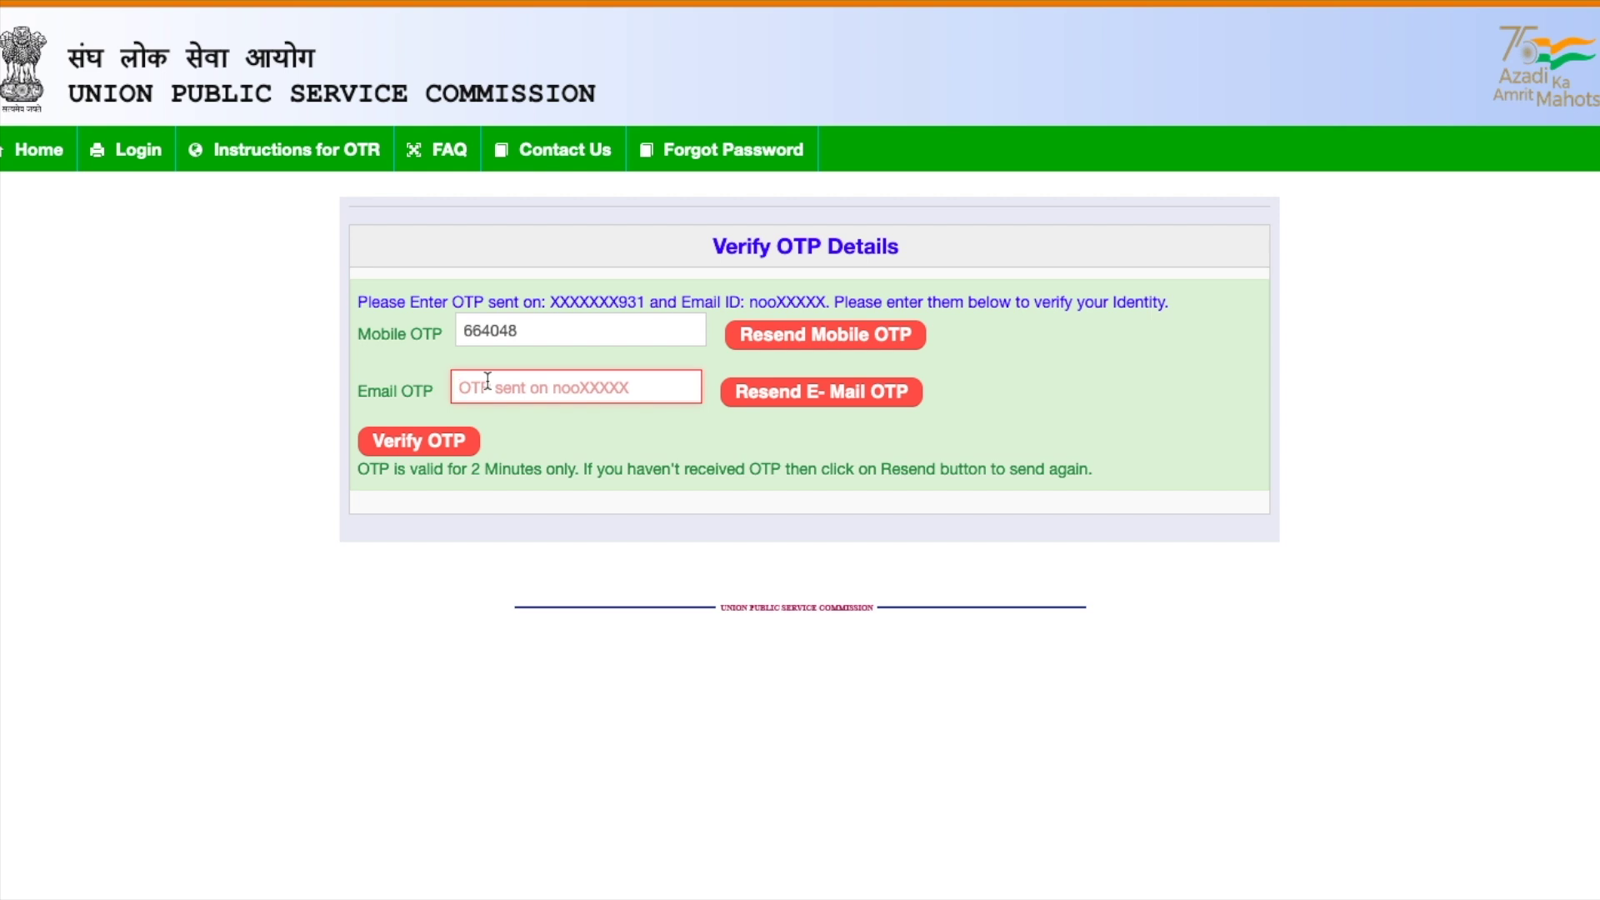
pyautogui.hotkey('ctrl', 'v')
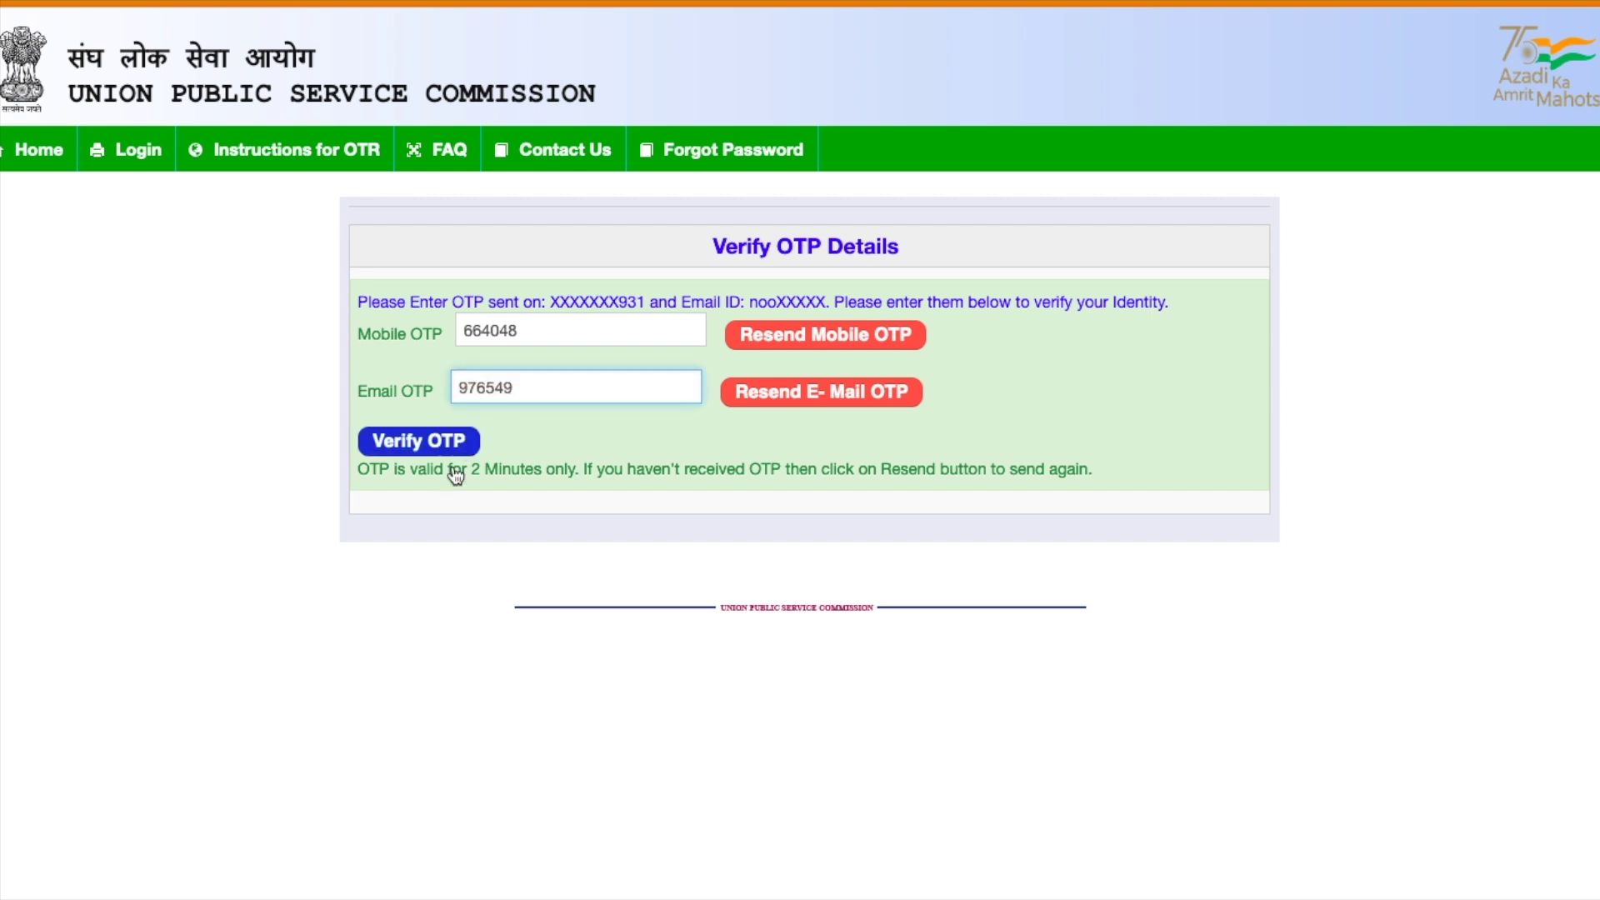
pyautogui.click(397, 450)
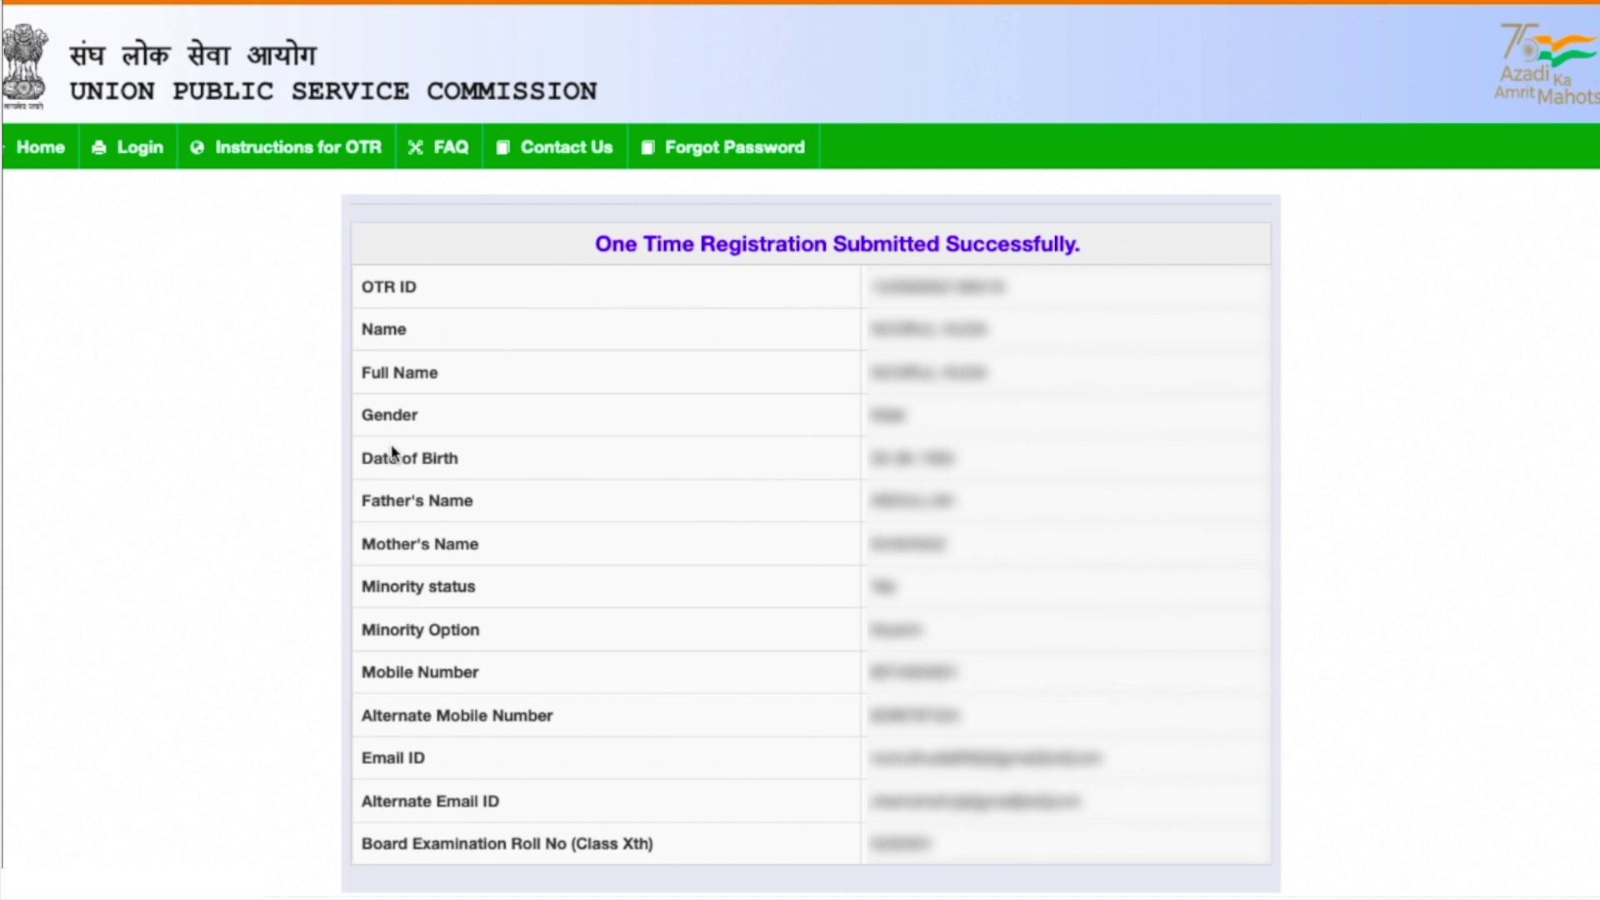
pyautogui.press('super+p')
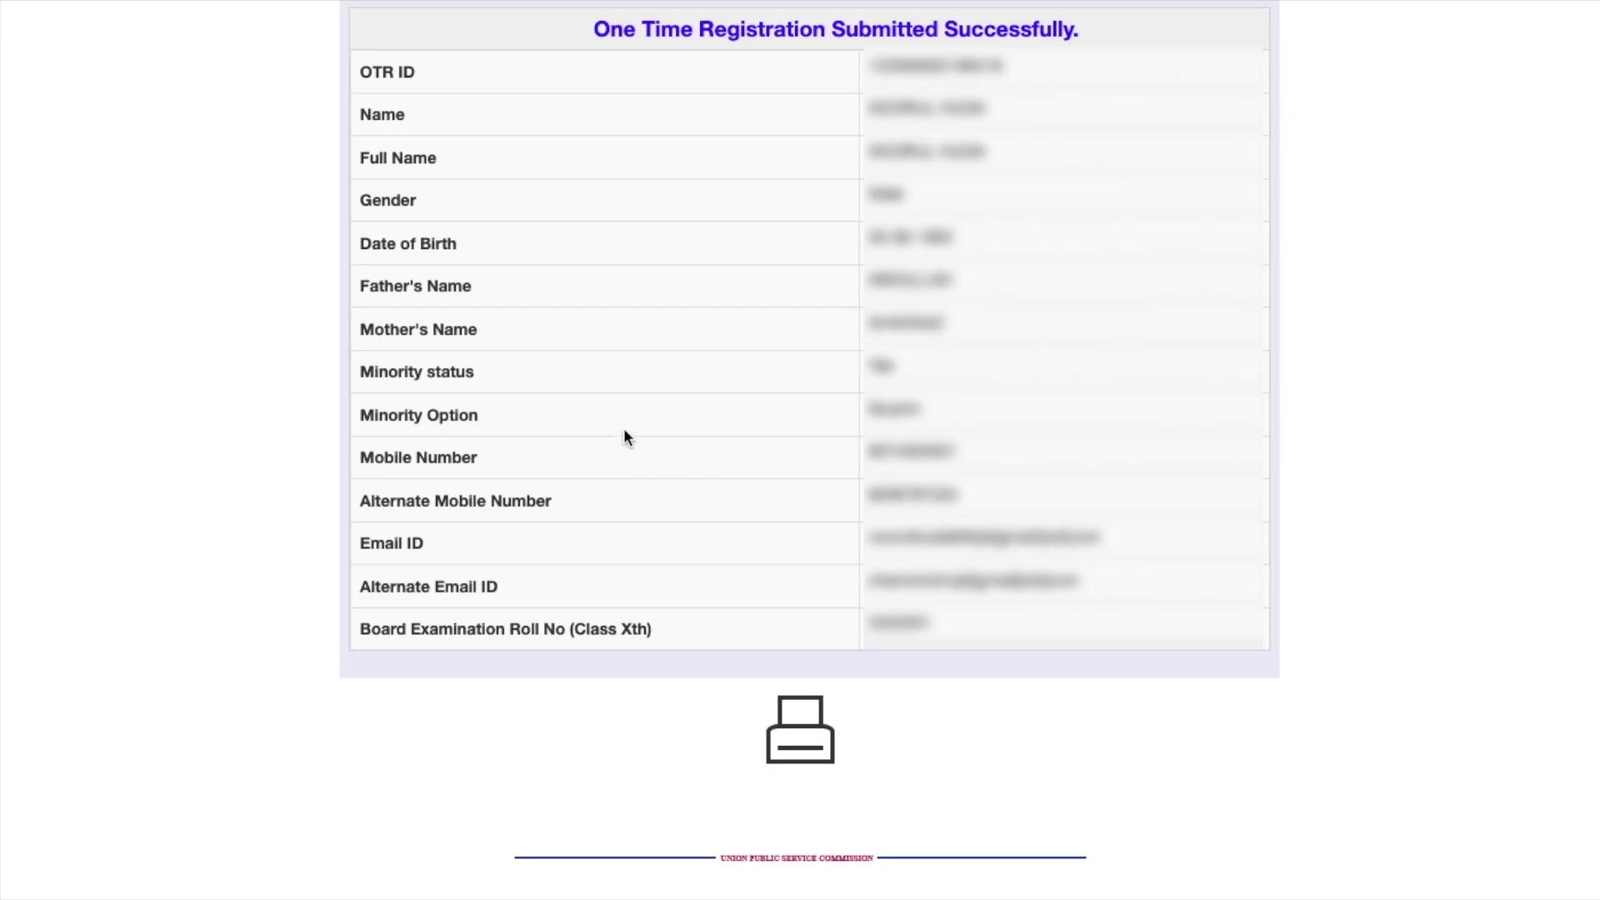
pyautogui.scroll(3, 626, 430)
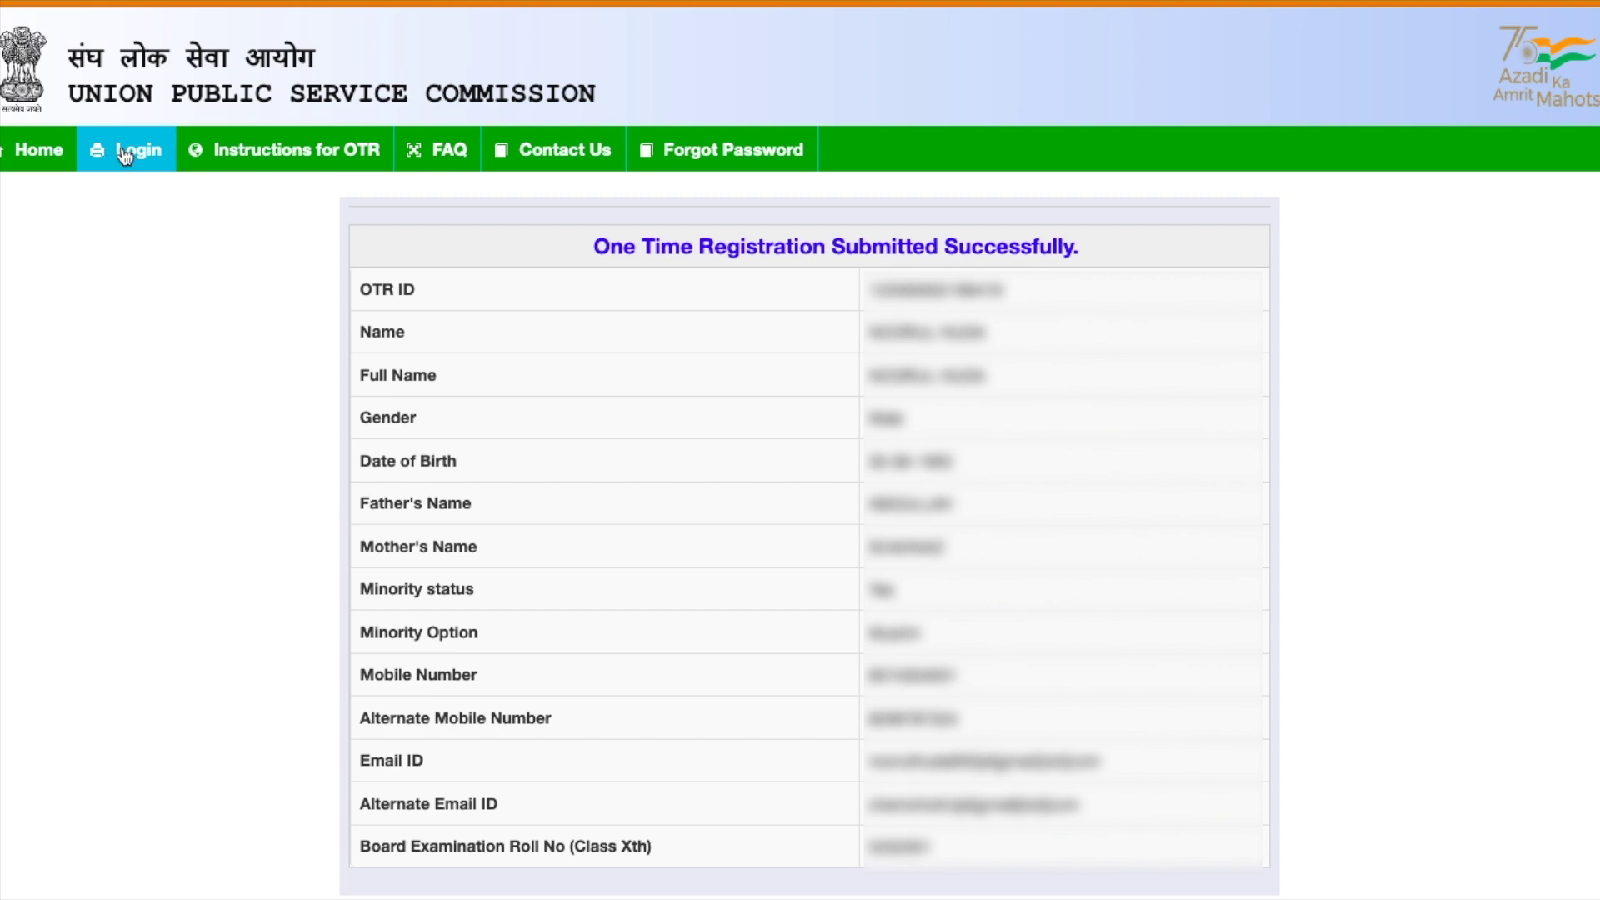
pyautogui.click(125, 163)
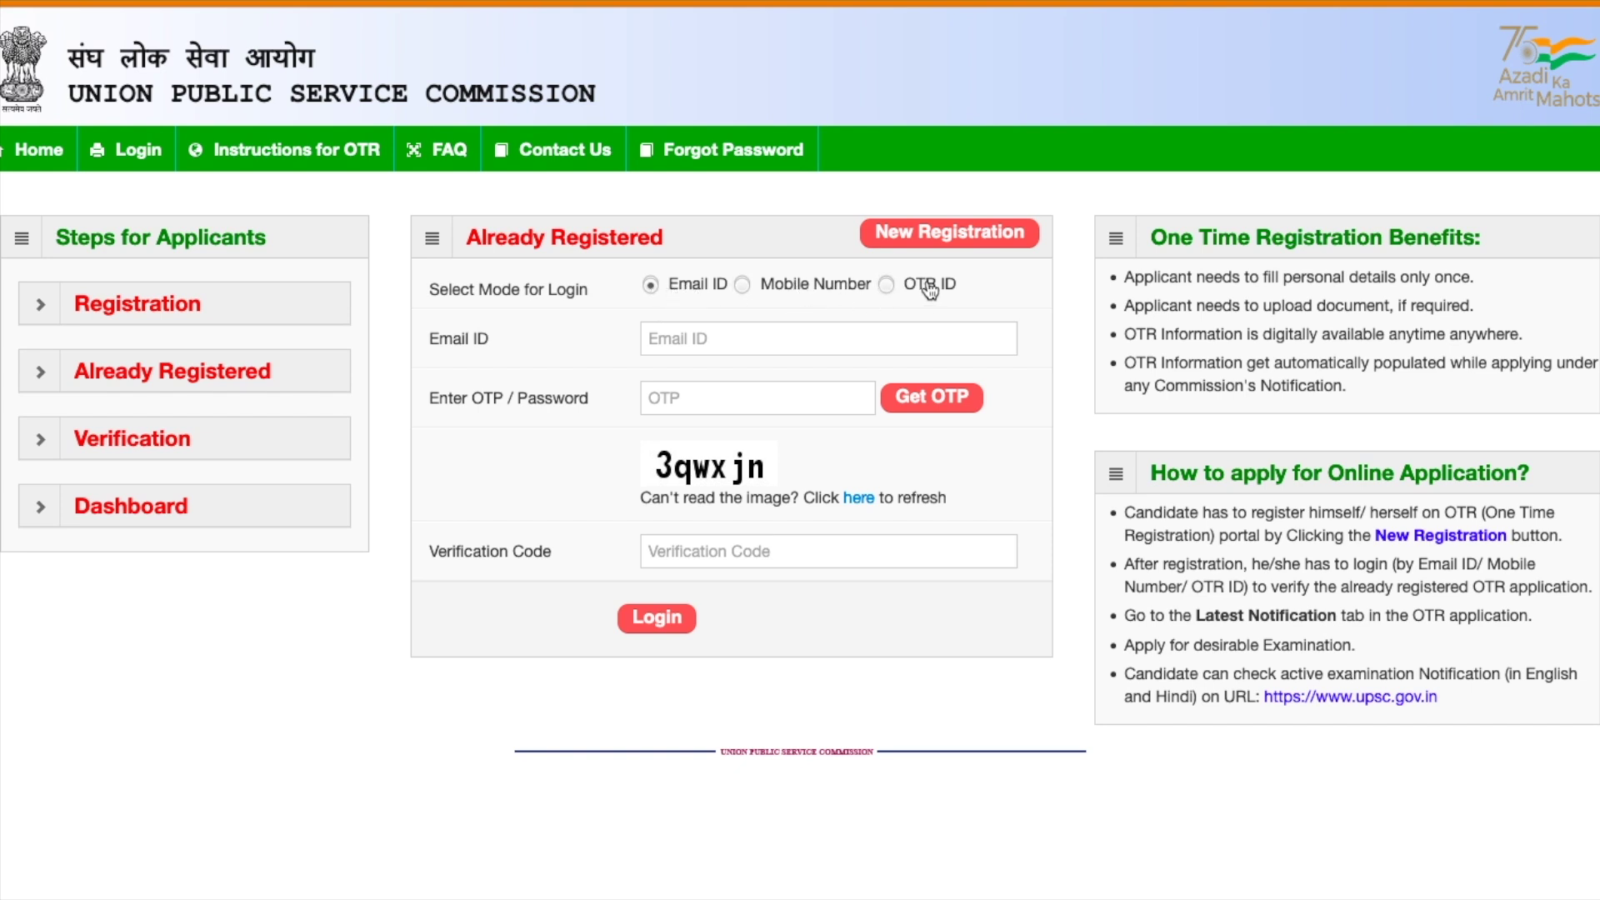
# Step: Log in with the registered email ID, the OTP and the captcha verification code
pyautogui.click(687, 339)
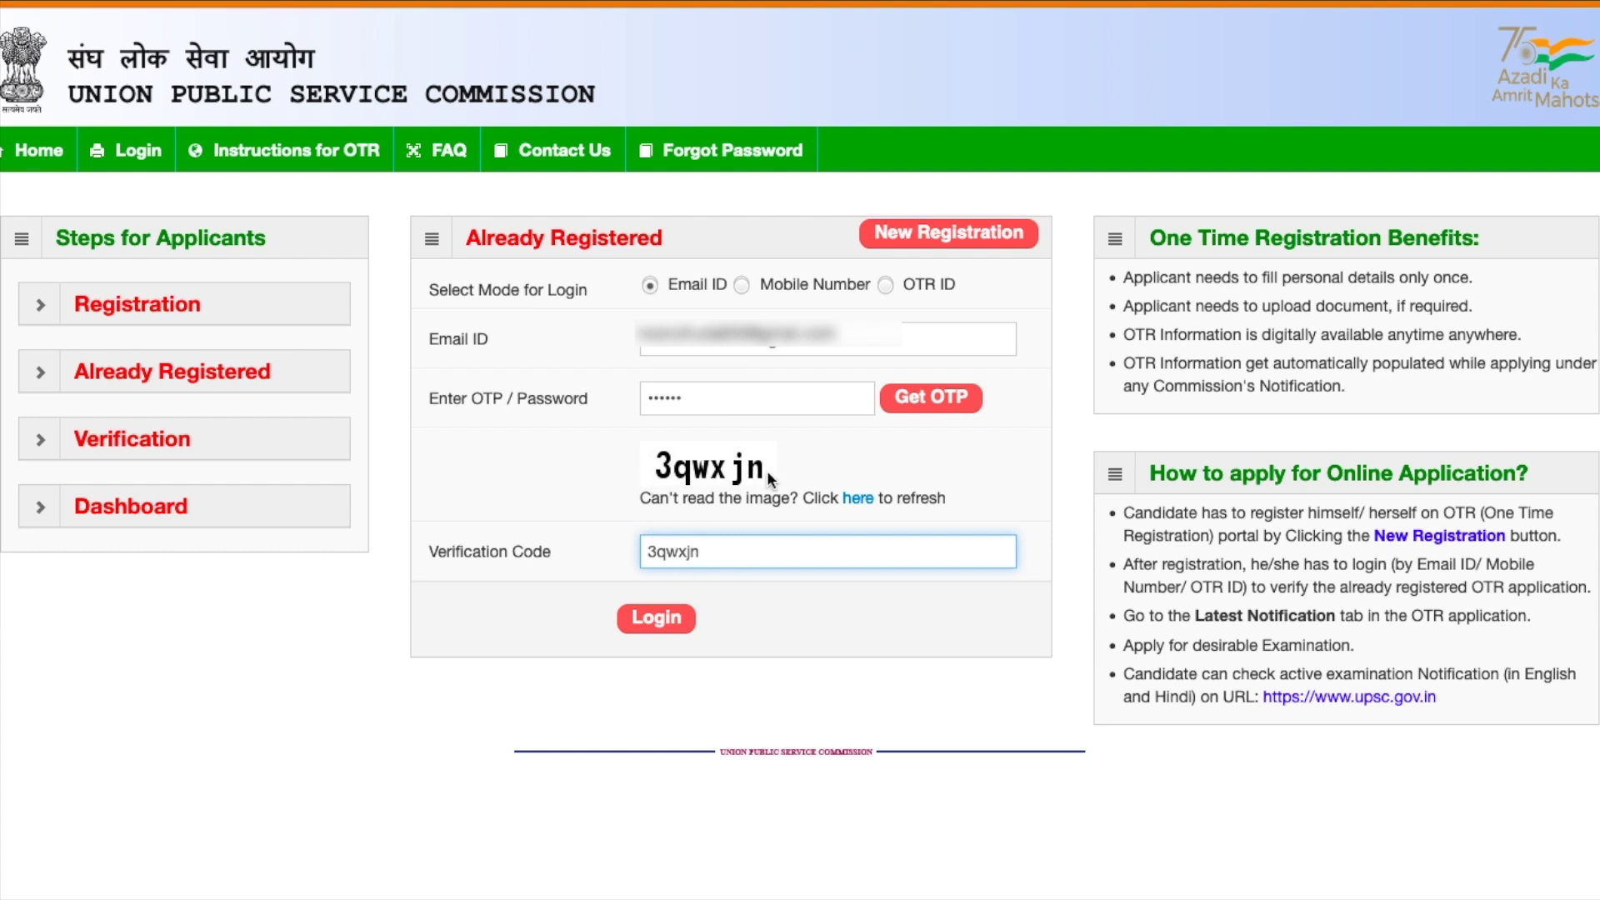
pyautogui.click(657, 618)
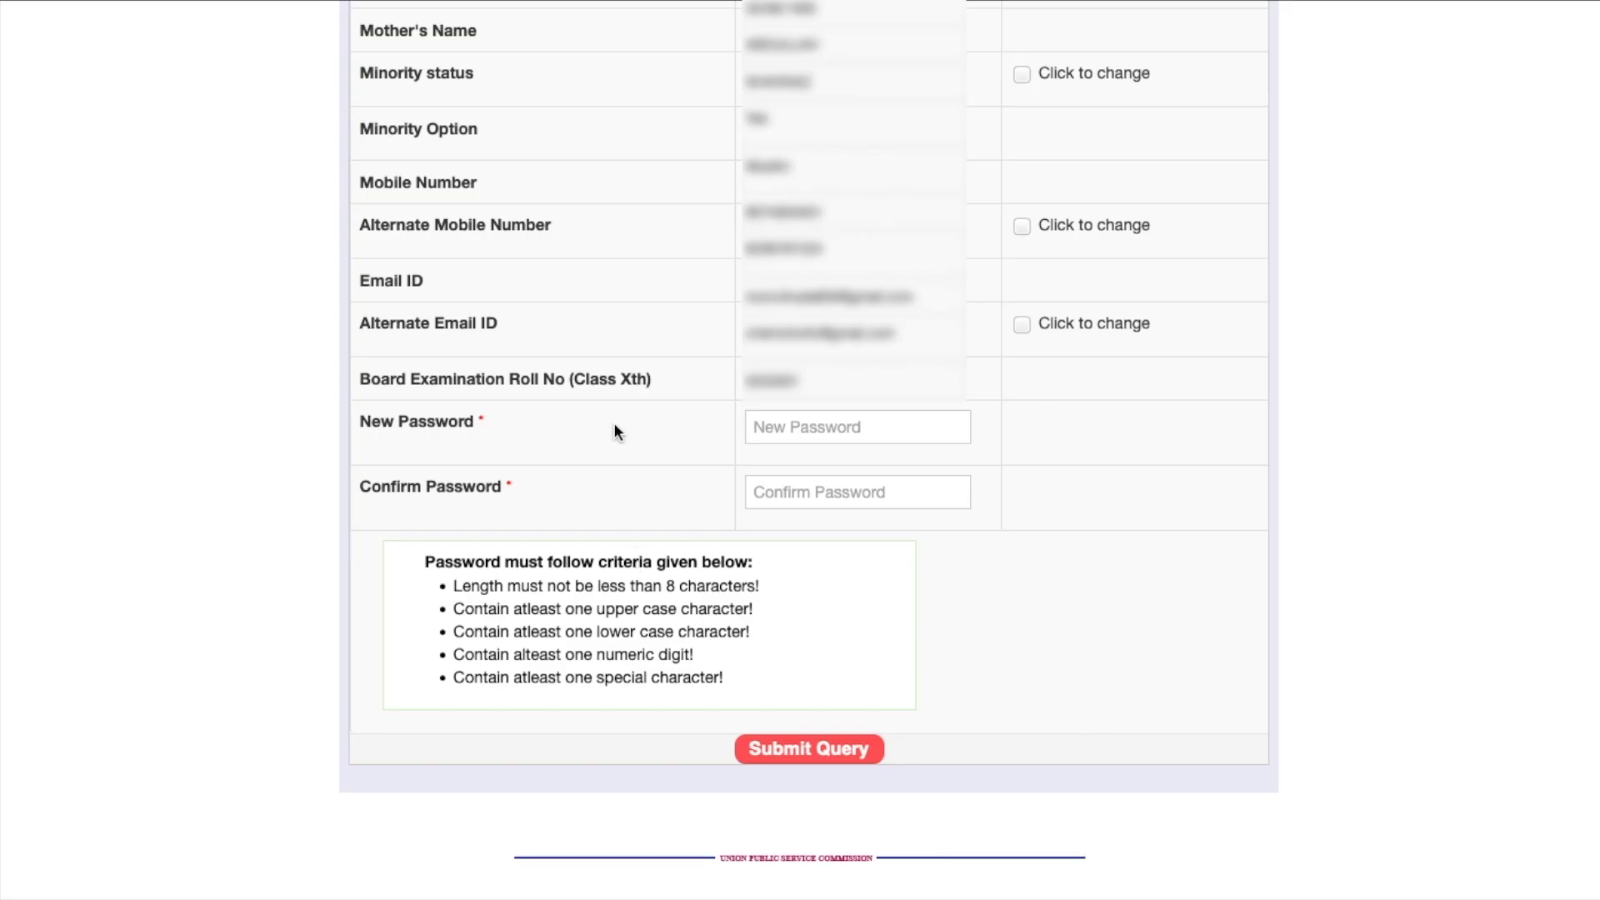
# Step: Go over the password rules: minimum length, lower case, numeric digit and special character
pyautogui.click(775, 431)
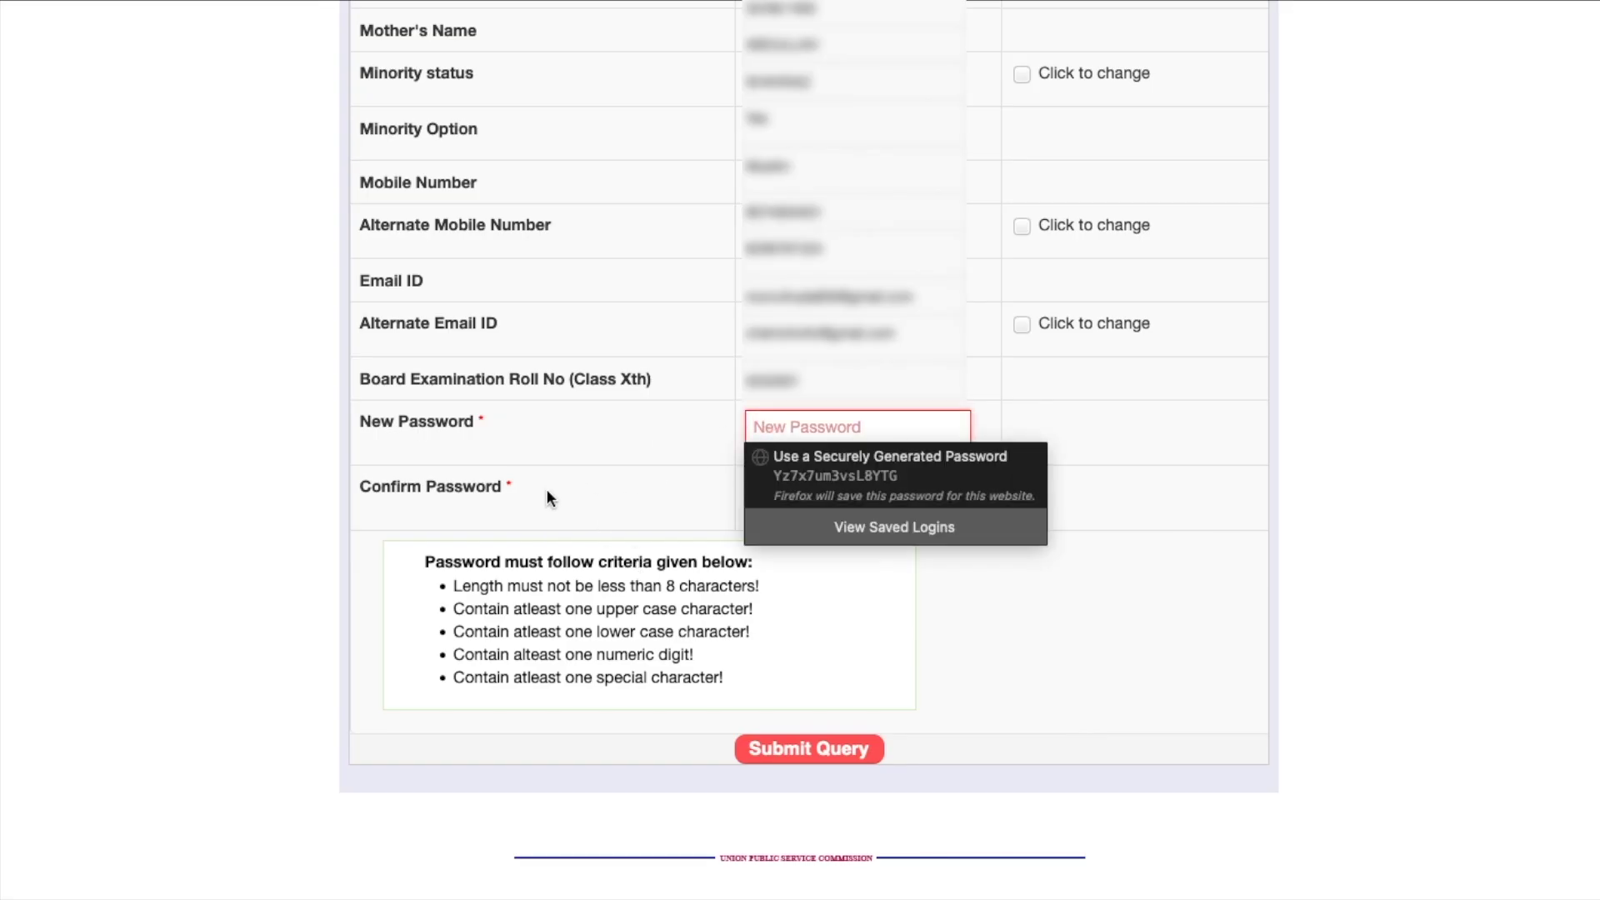
pyautogui.click(492, 463)
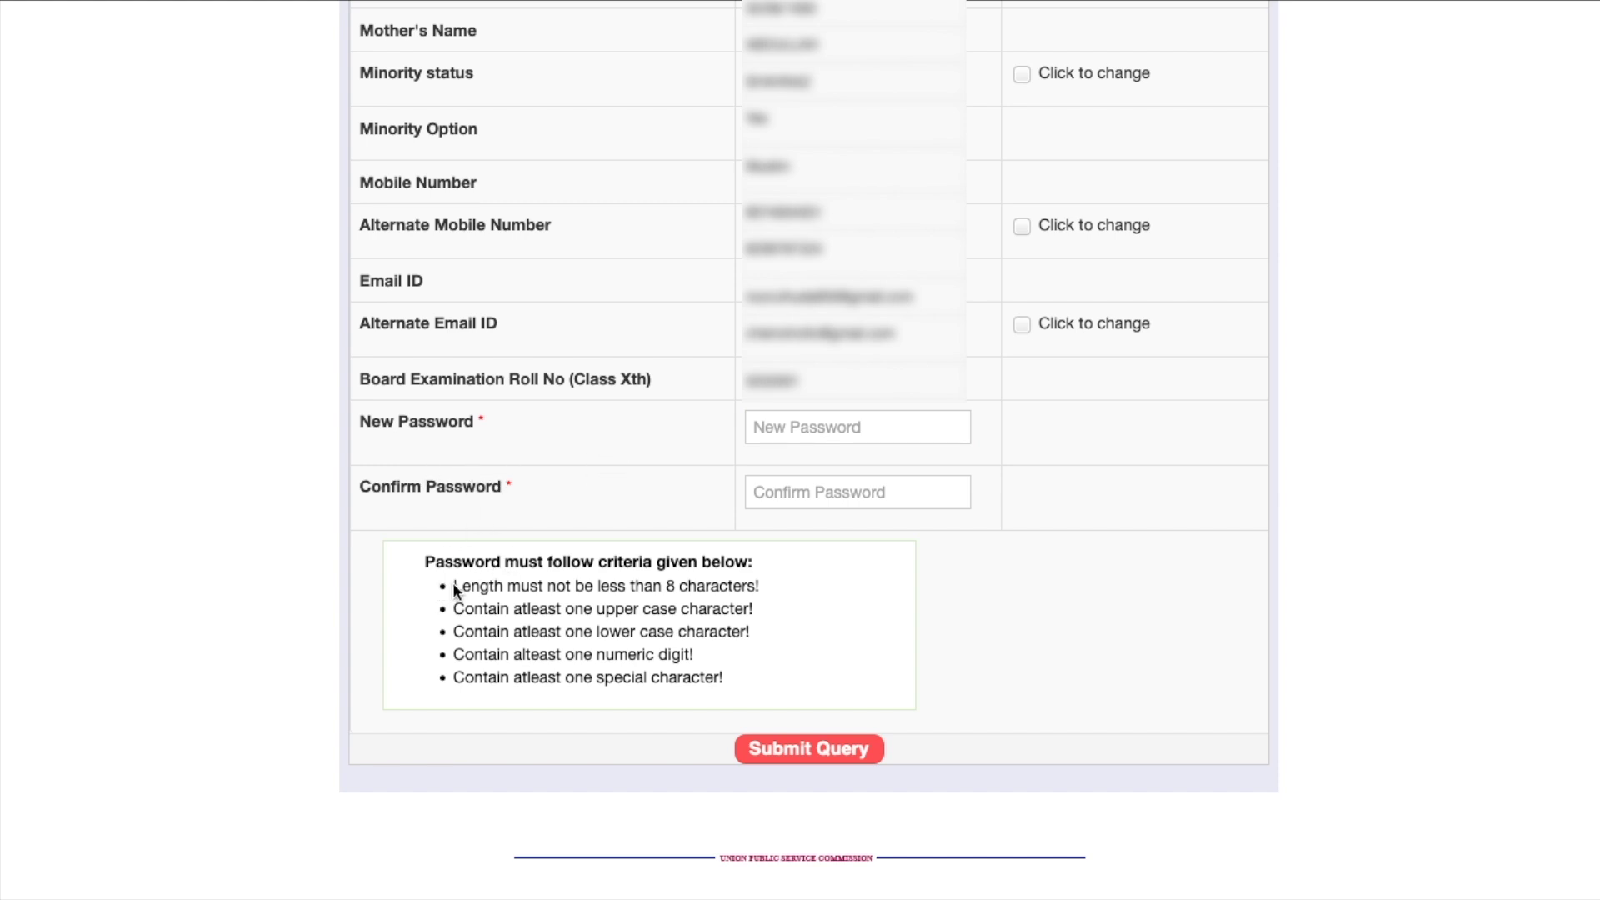
pyautogui.moveTo(462, 586); pyautogui.dragTo(692, 605)
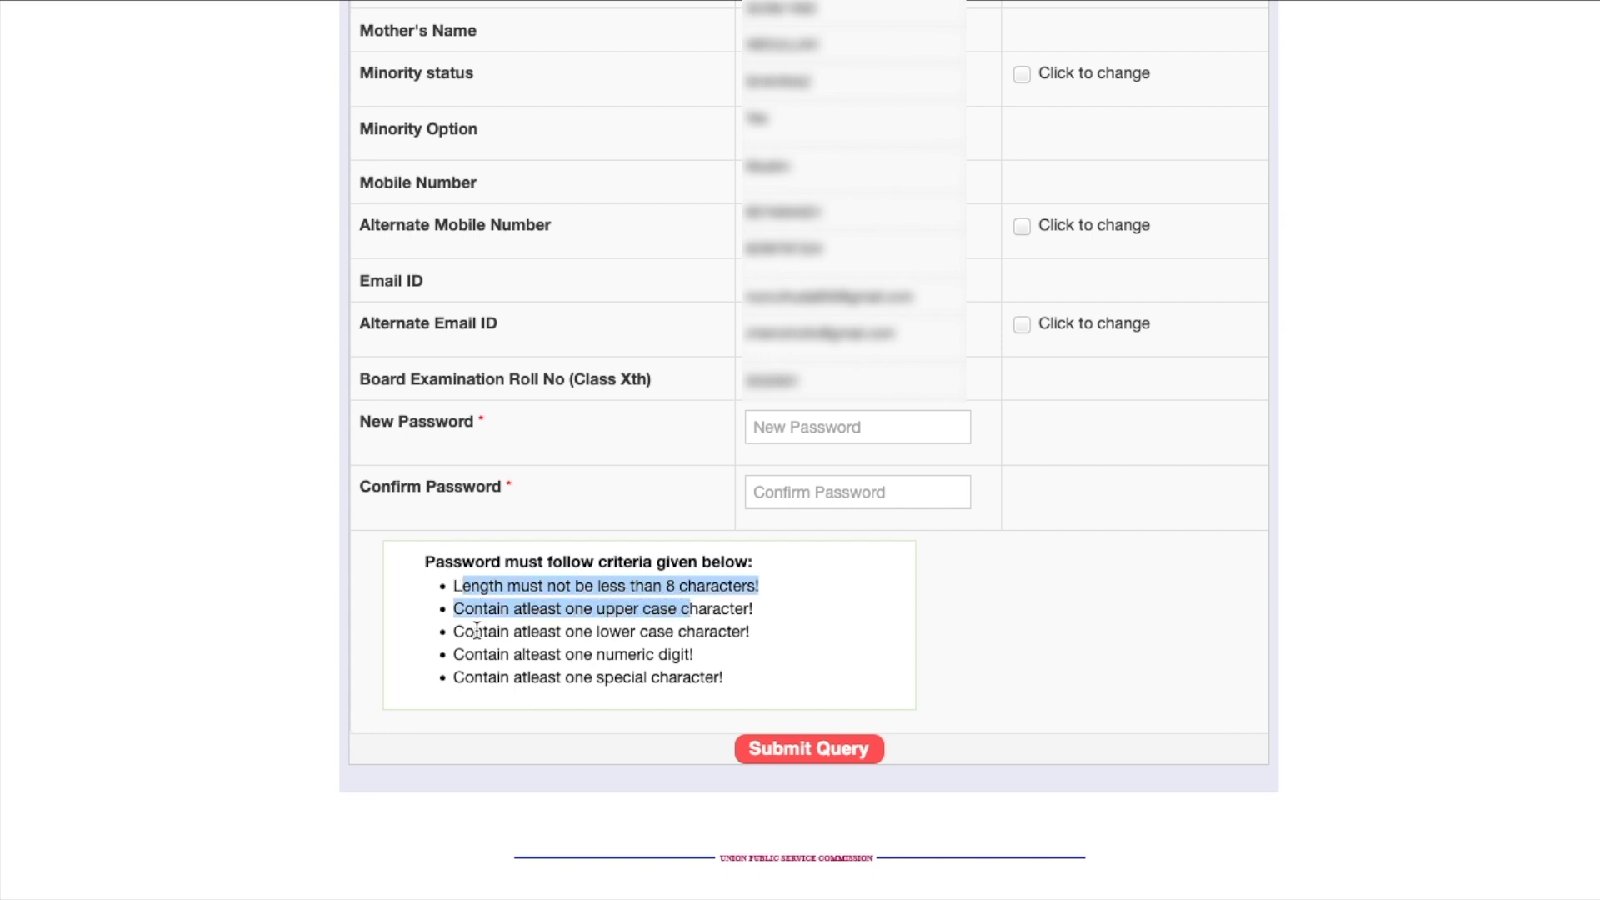
pyautogui.moveTo(539, 632); pyautogui.dragTo(691, 656)
pyautogui.click(554, 676)
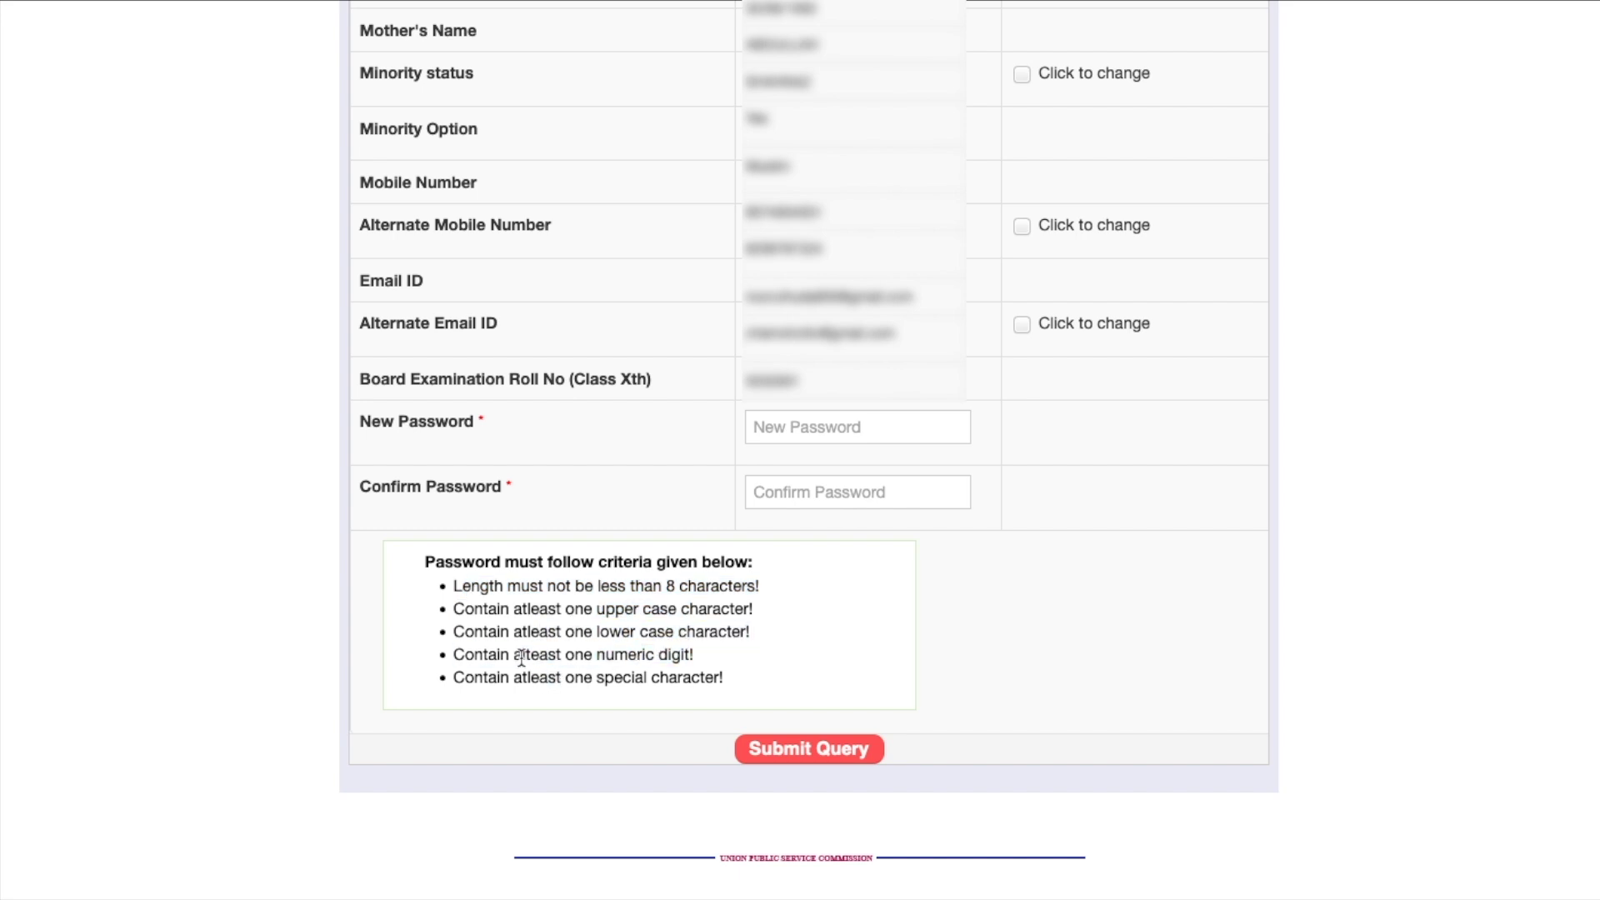
pyautogui.moveTo(522, 656); pyautogui.dragTo(651, 655)
pyautogui.moveTo(527, 677); pyautogui.dragTo(647, 679)
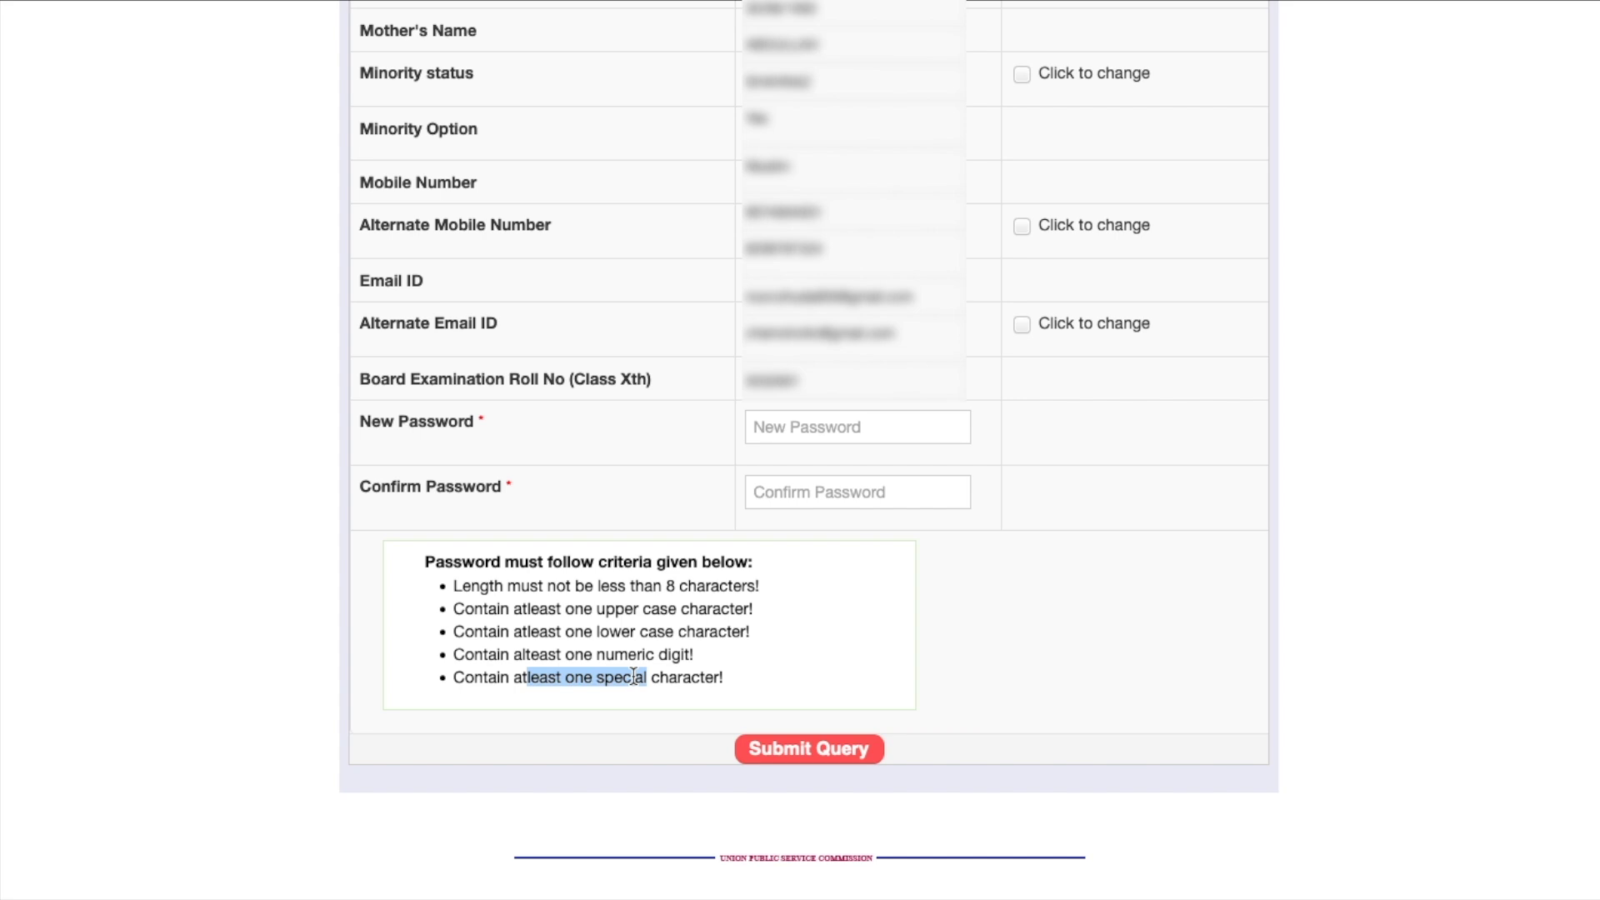
# Step: Paste the new password into New Password and Confirm Password and submit it
pyautogui.click(825, 429)
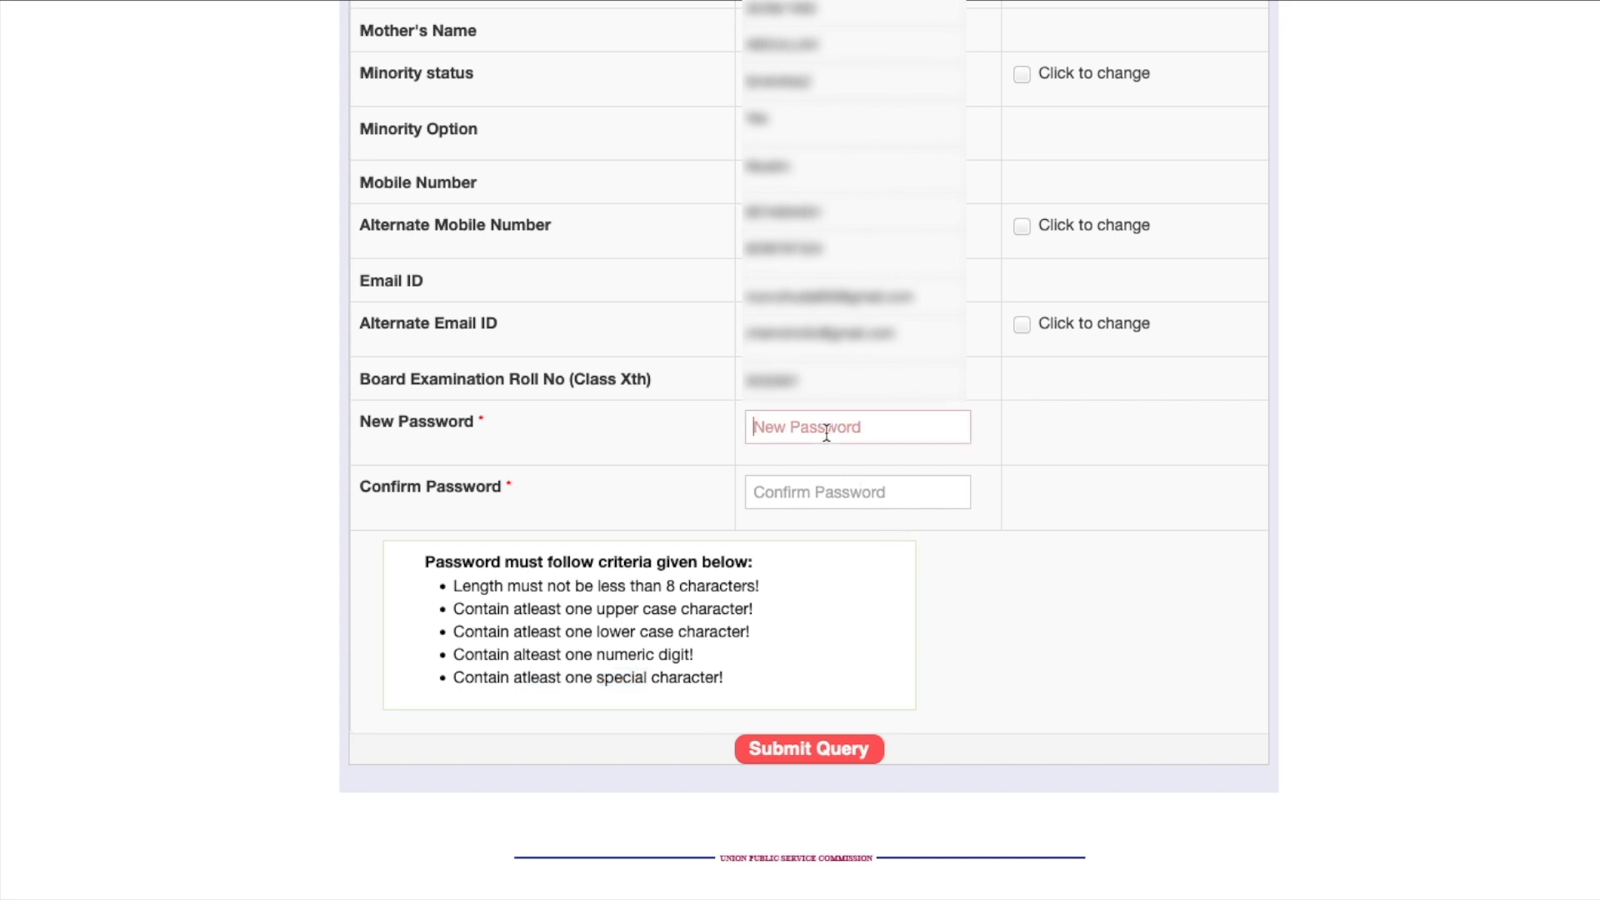
pyautogui.click(679, 452)
pyautogui.click(1023, 228)
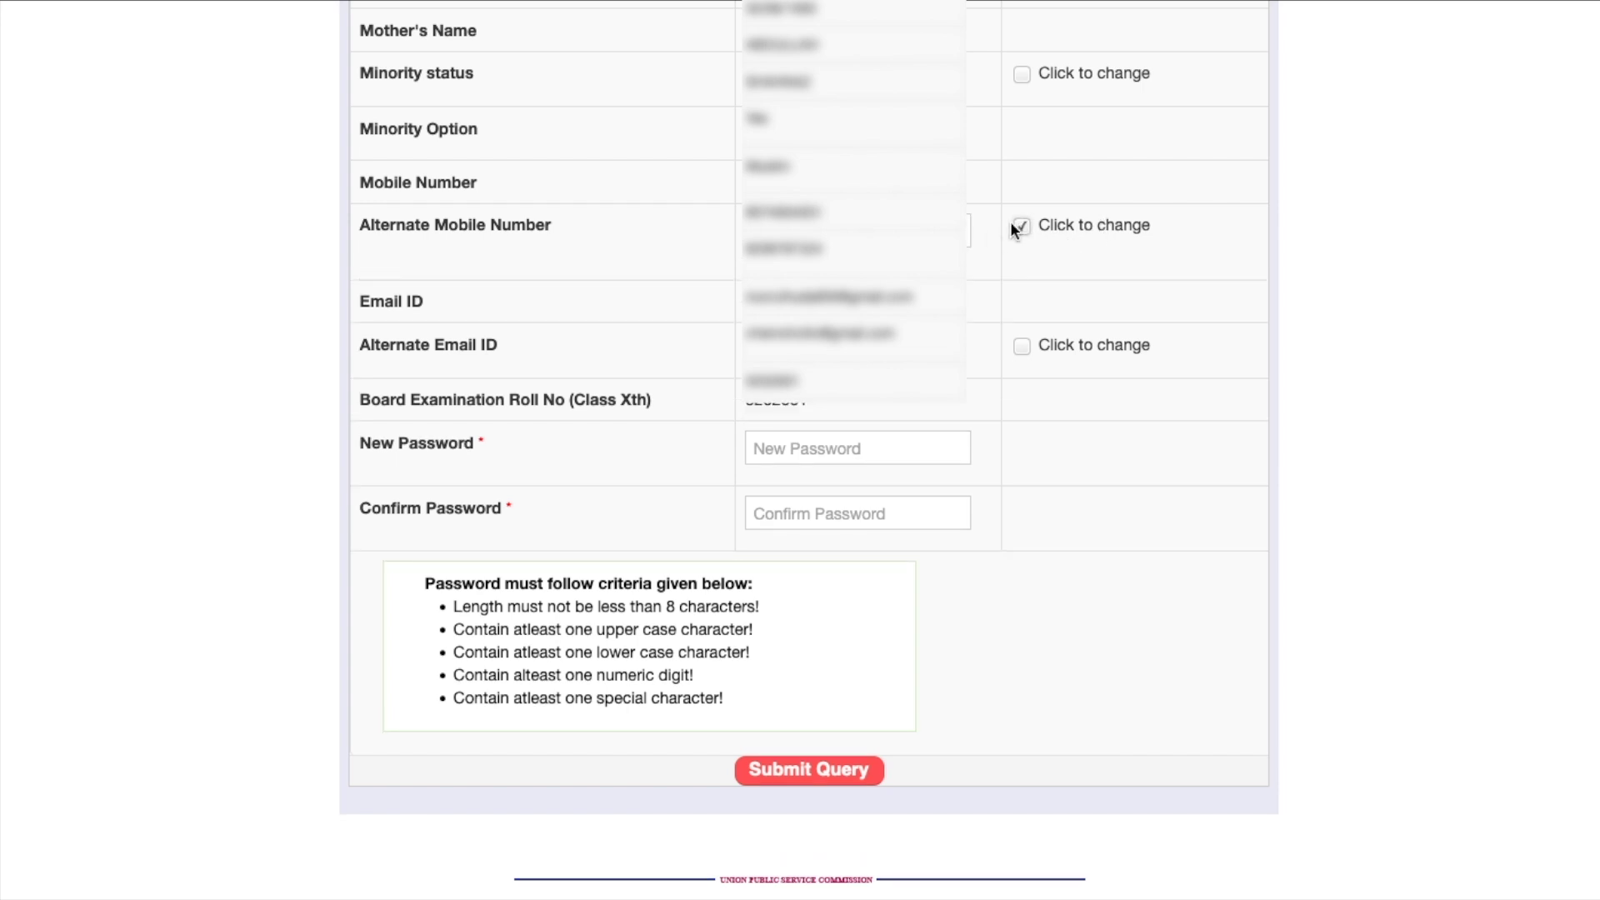
pyautogui.click(1020, 227)
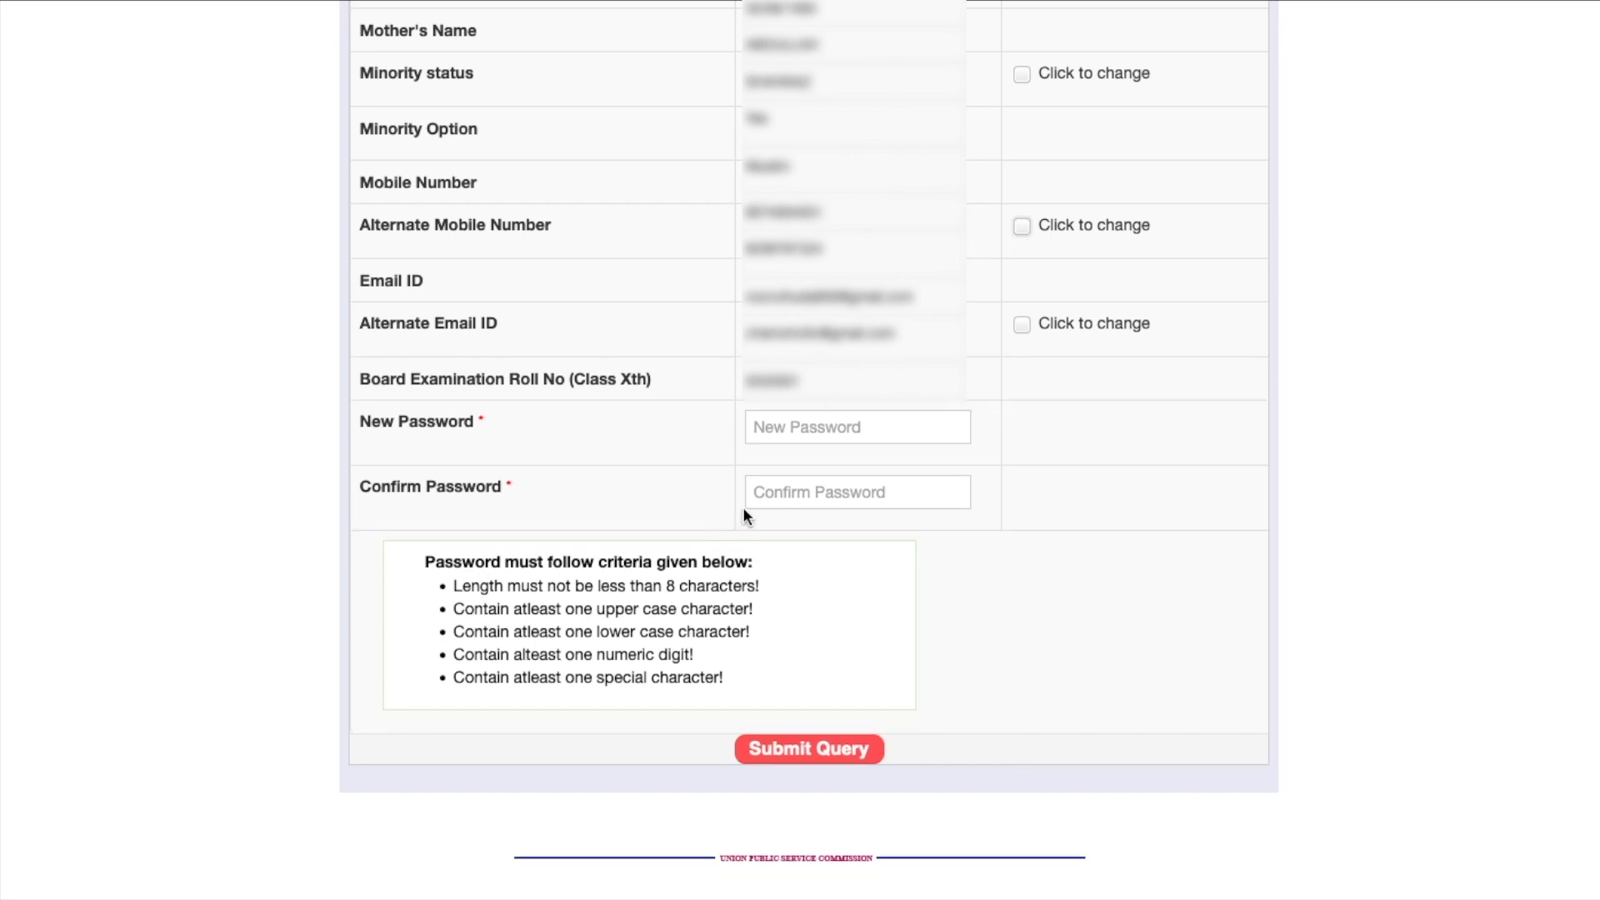
pyautogui.click(794, 429)
pyautogui.hotkey('ctrl', 'v')
pyautogui.press('Tab')
pyautogui.hotkey('ctrl', 'v')
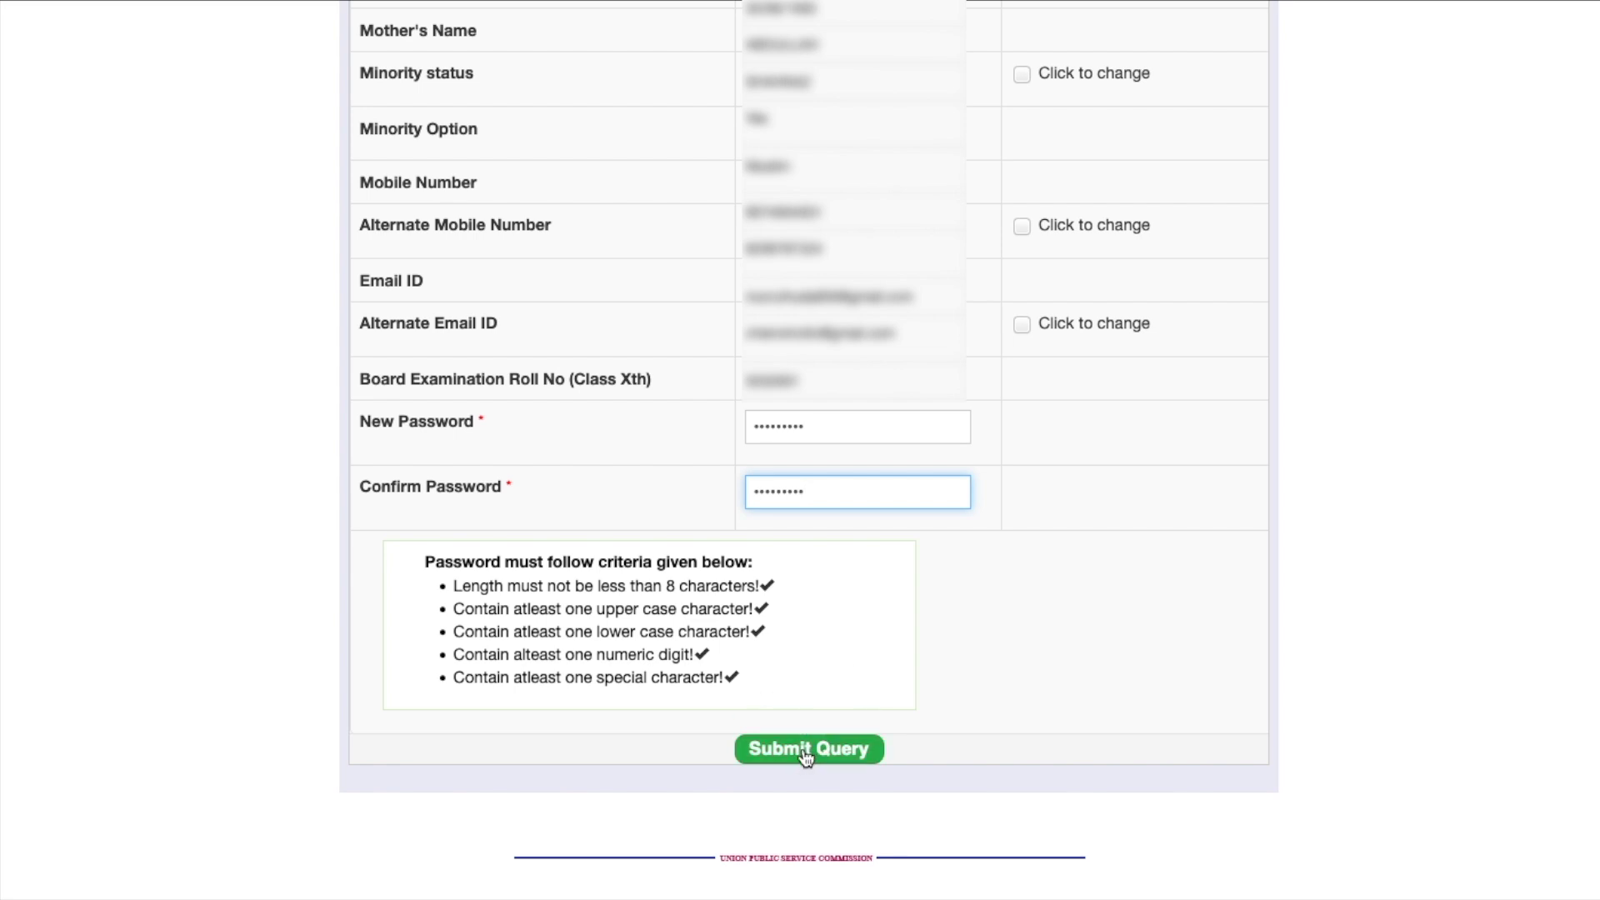
pyautogui.click(805, 750)
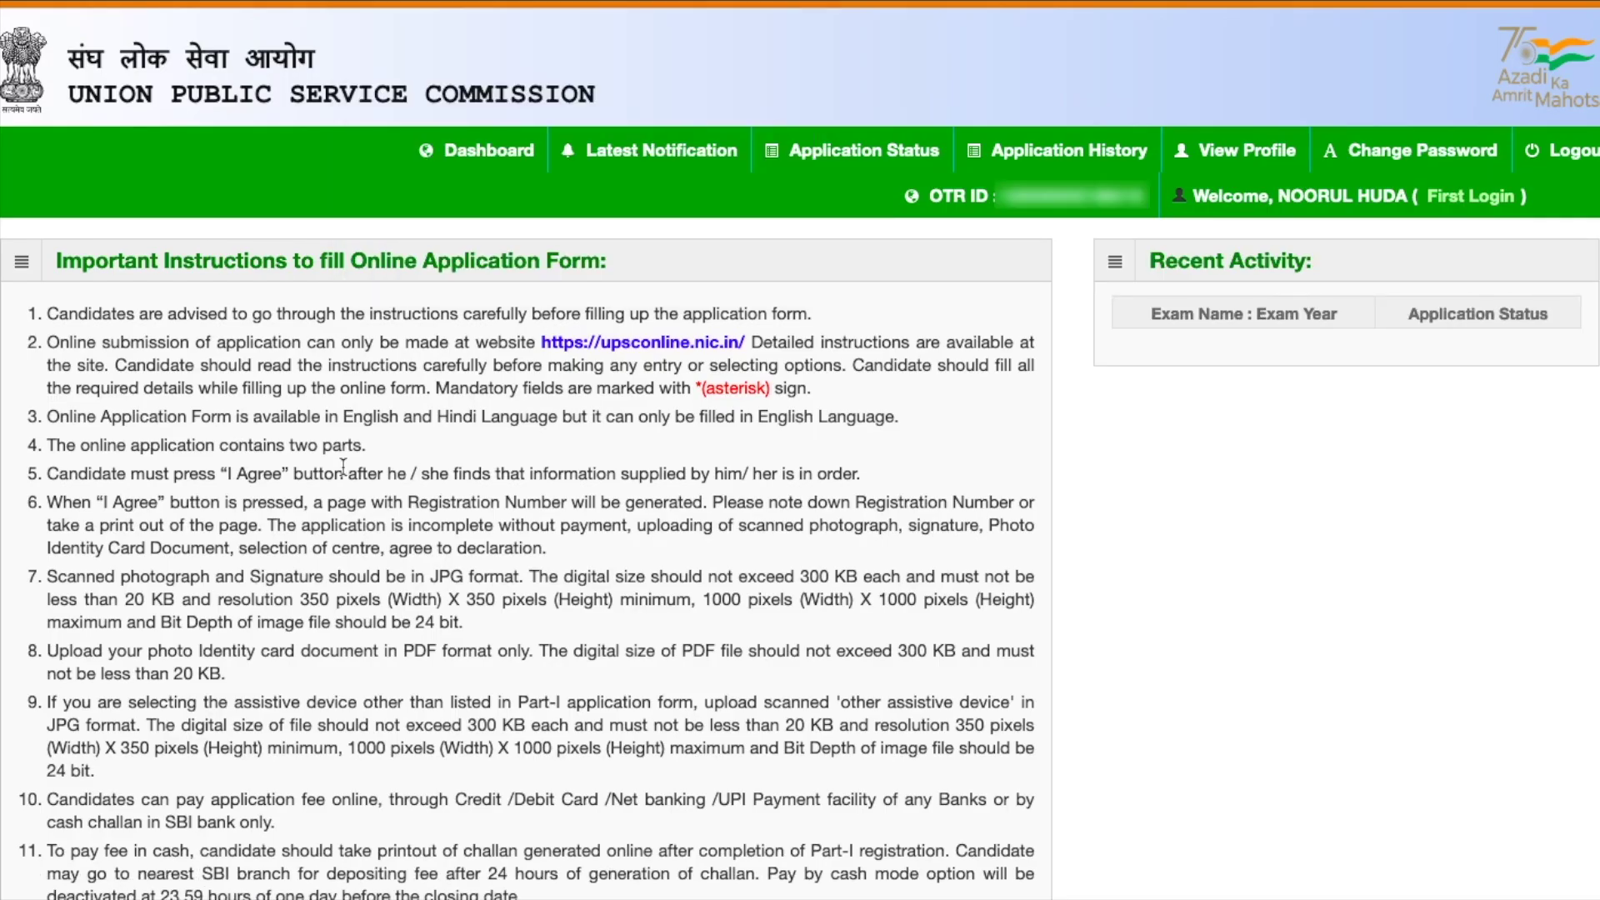
# Step: Show Latest Notification listing Engineering Services 2023 and Combined Geo-Scientist 2023 exams
pyautogui.scroll(-5, 343, 467)
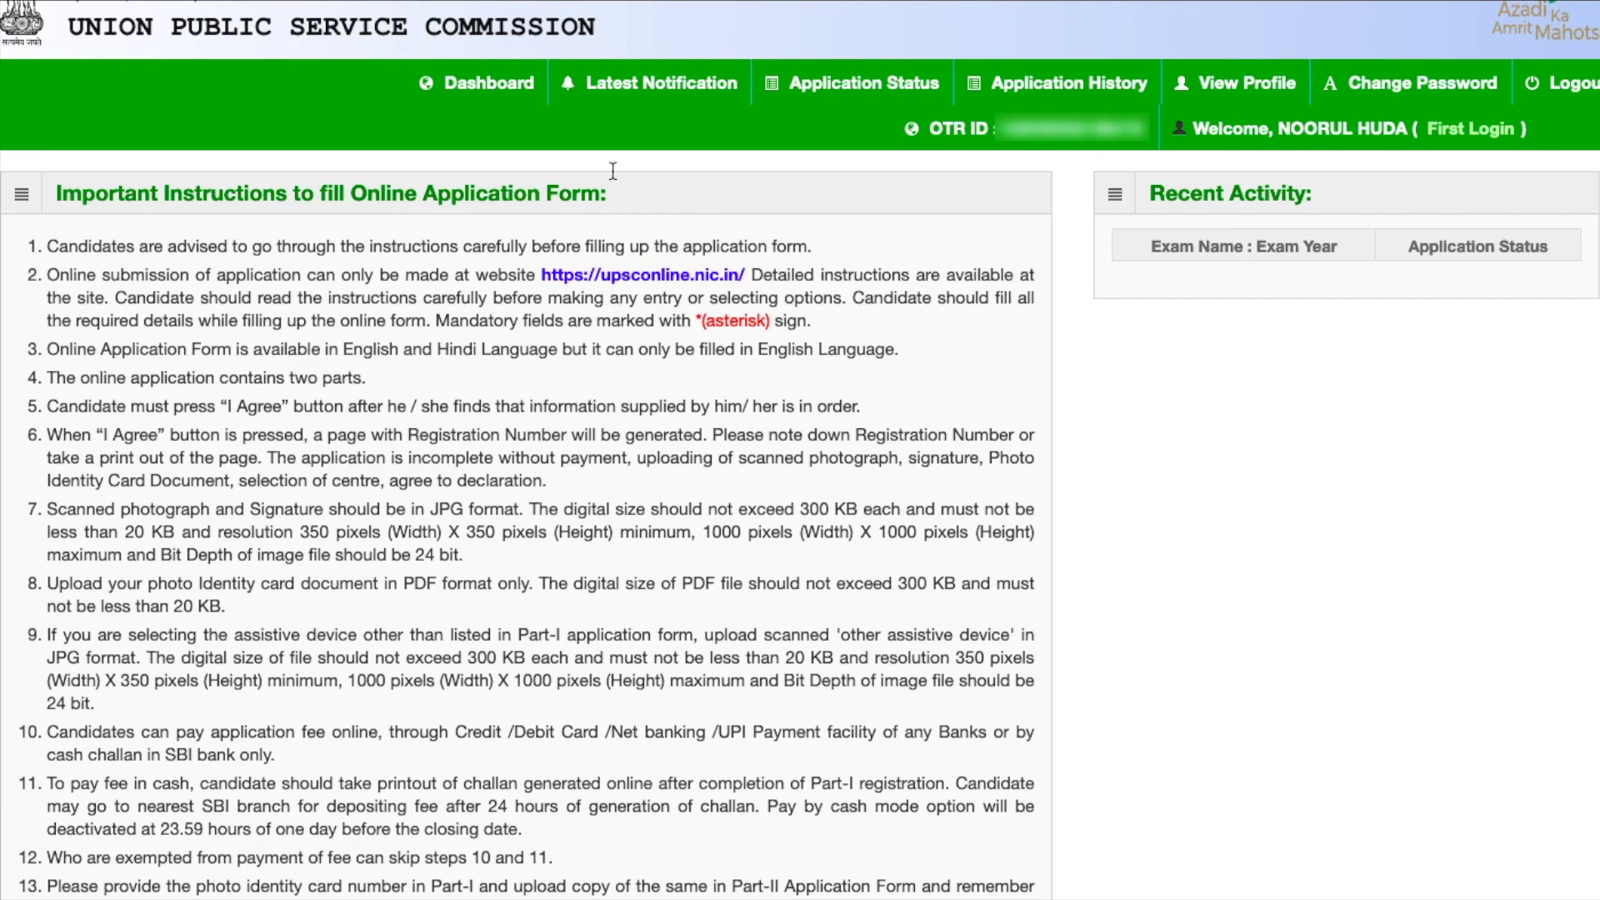
pyautogui.click(664, 88)
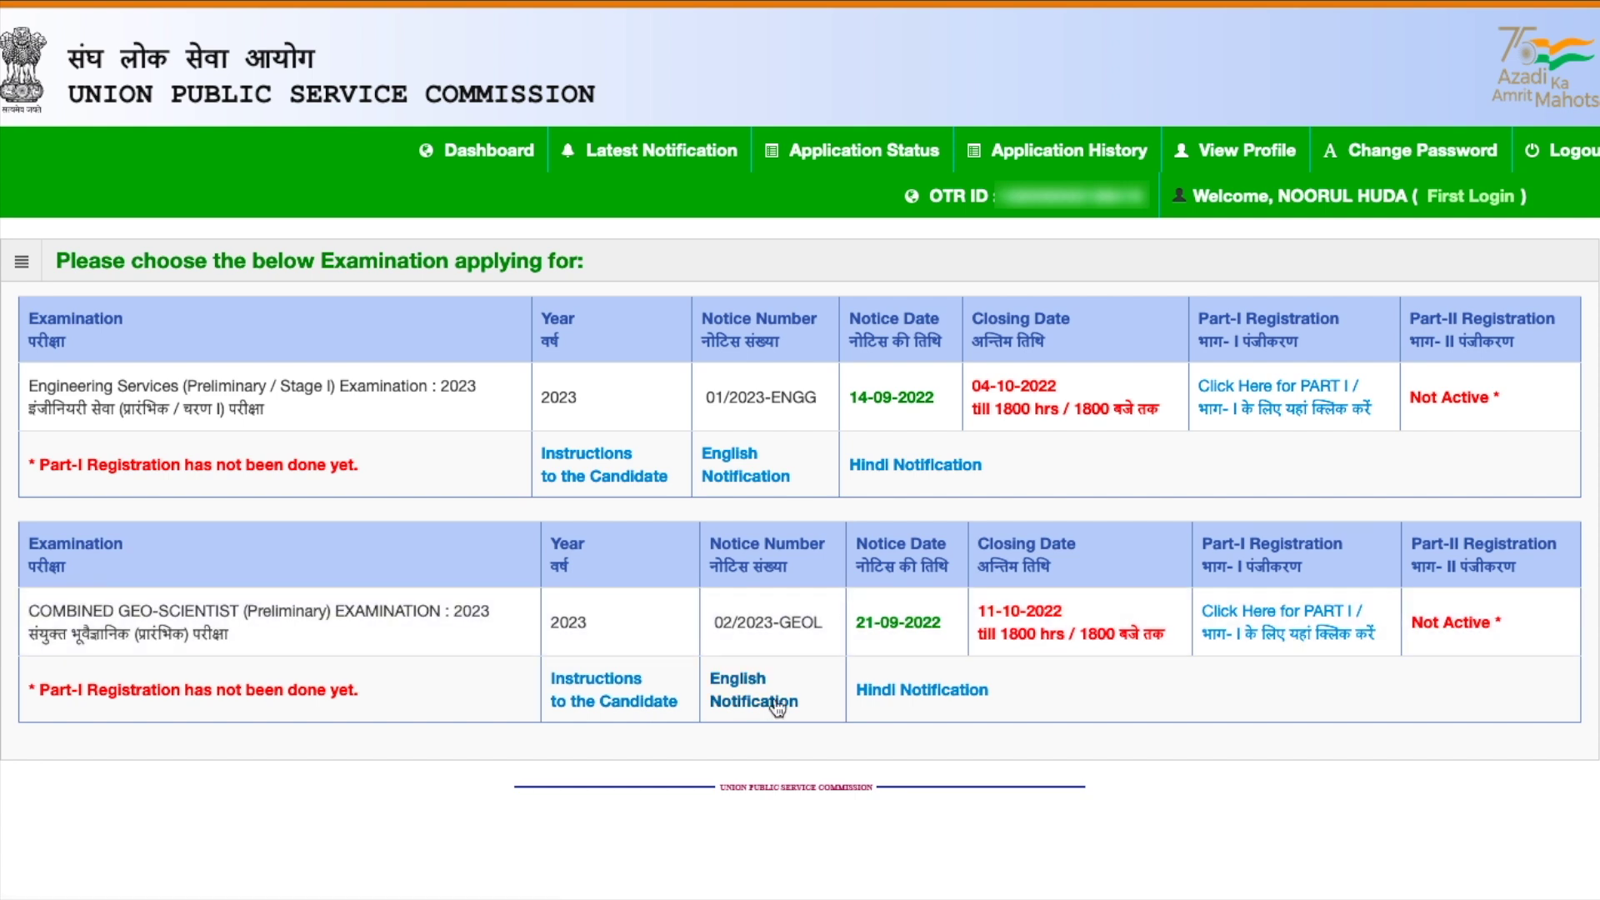
# Step: Start Part-I for the Combined Geo-Scientist 2023 exam and accept its instructions
pyautogui.click(1266, 614)
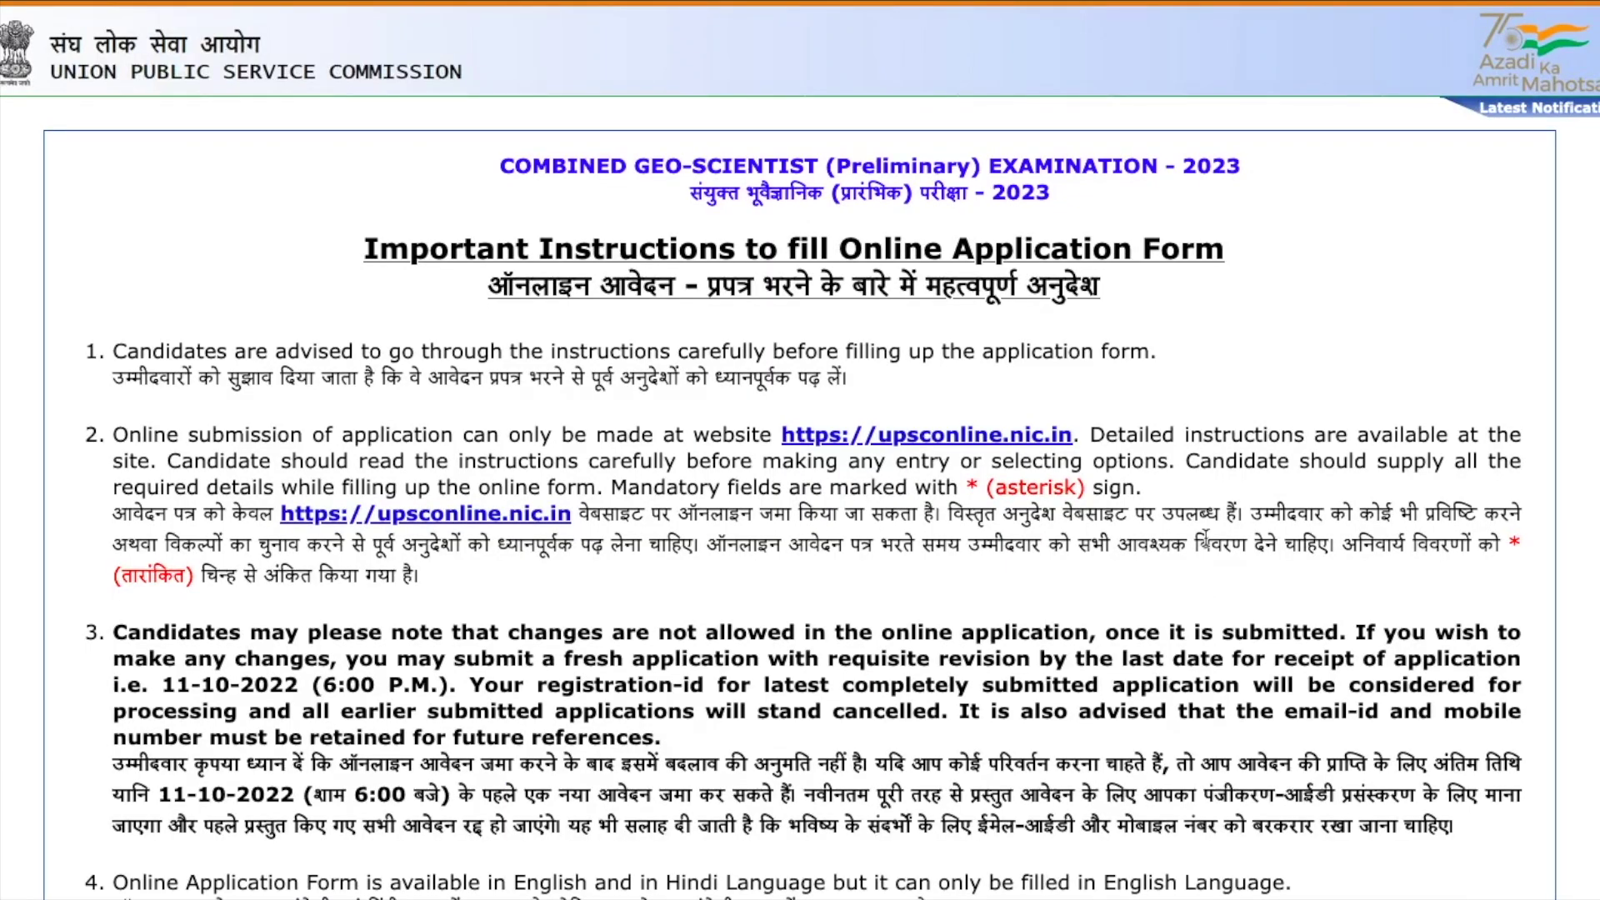
pyautogui.scroll(-15, 1207, 543)
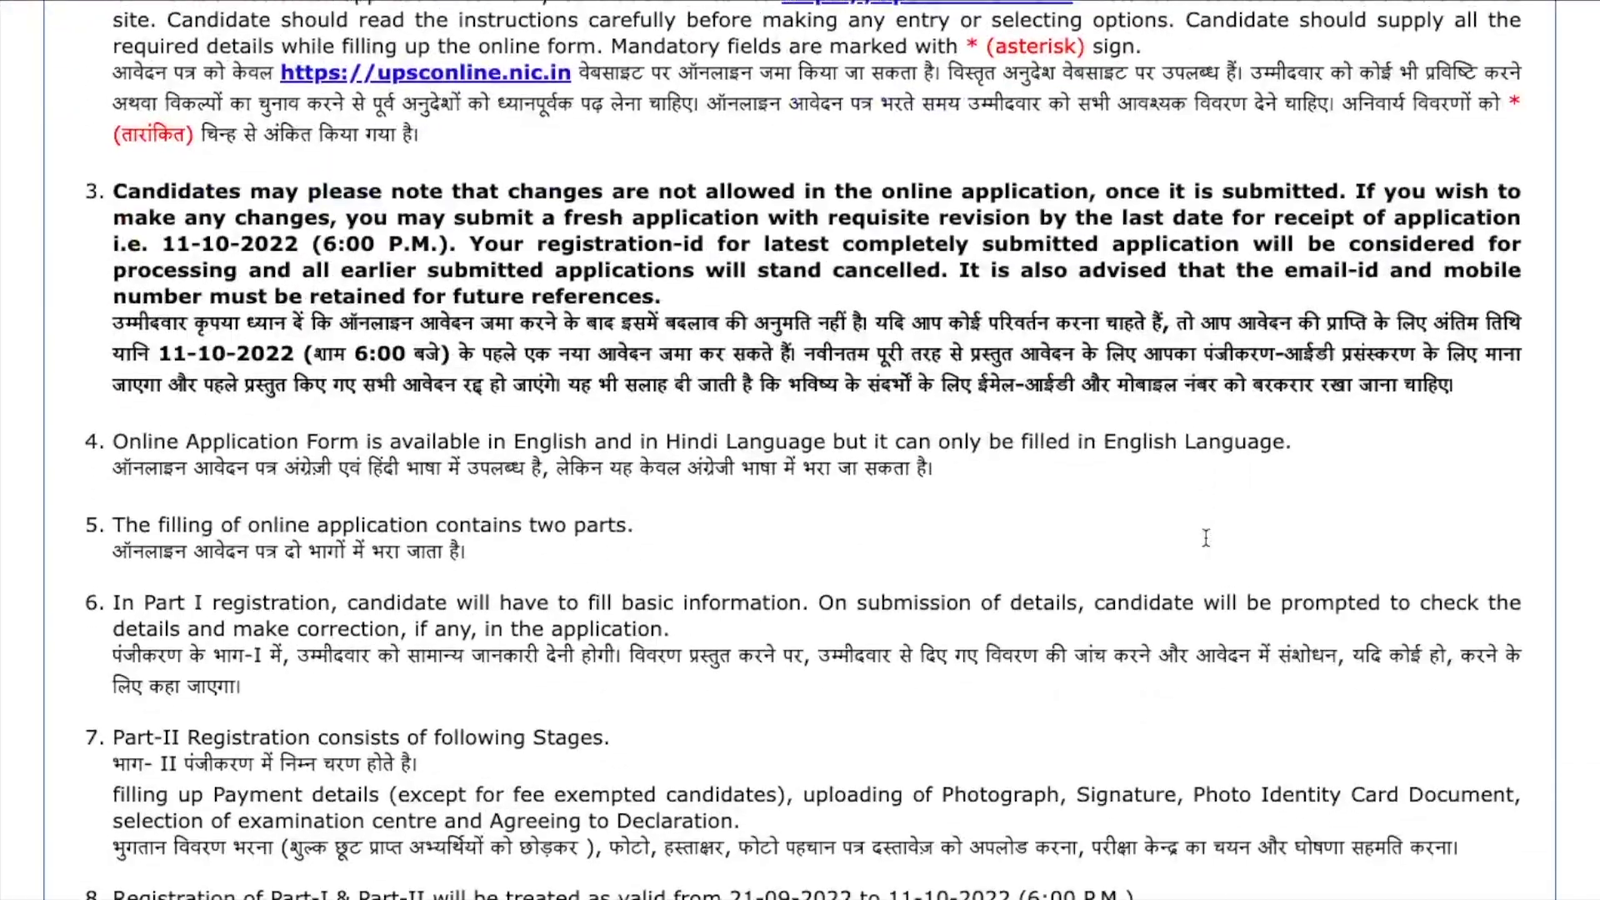
pyautogui.scroll(-16, 1207, 544)
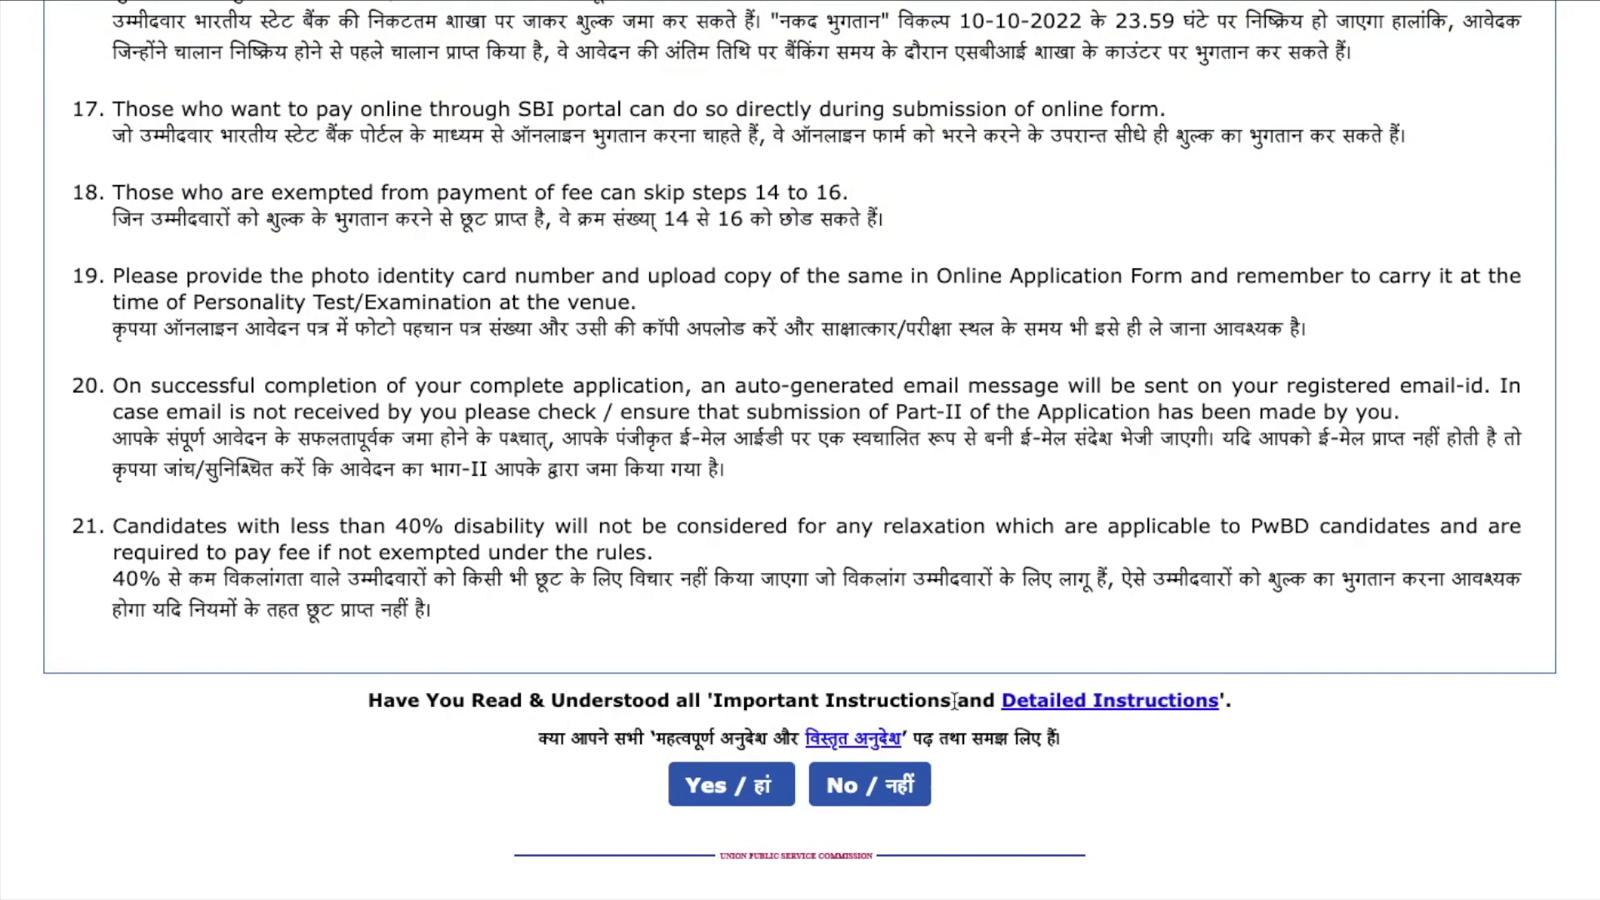
pyautogui.click(730, 789)
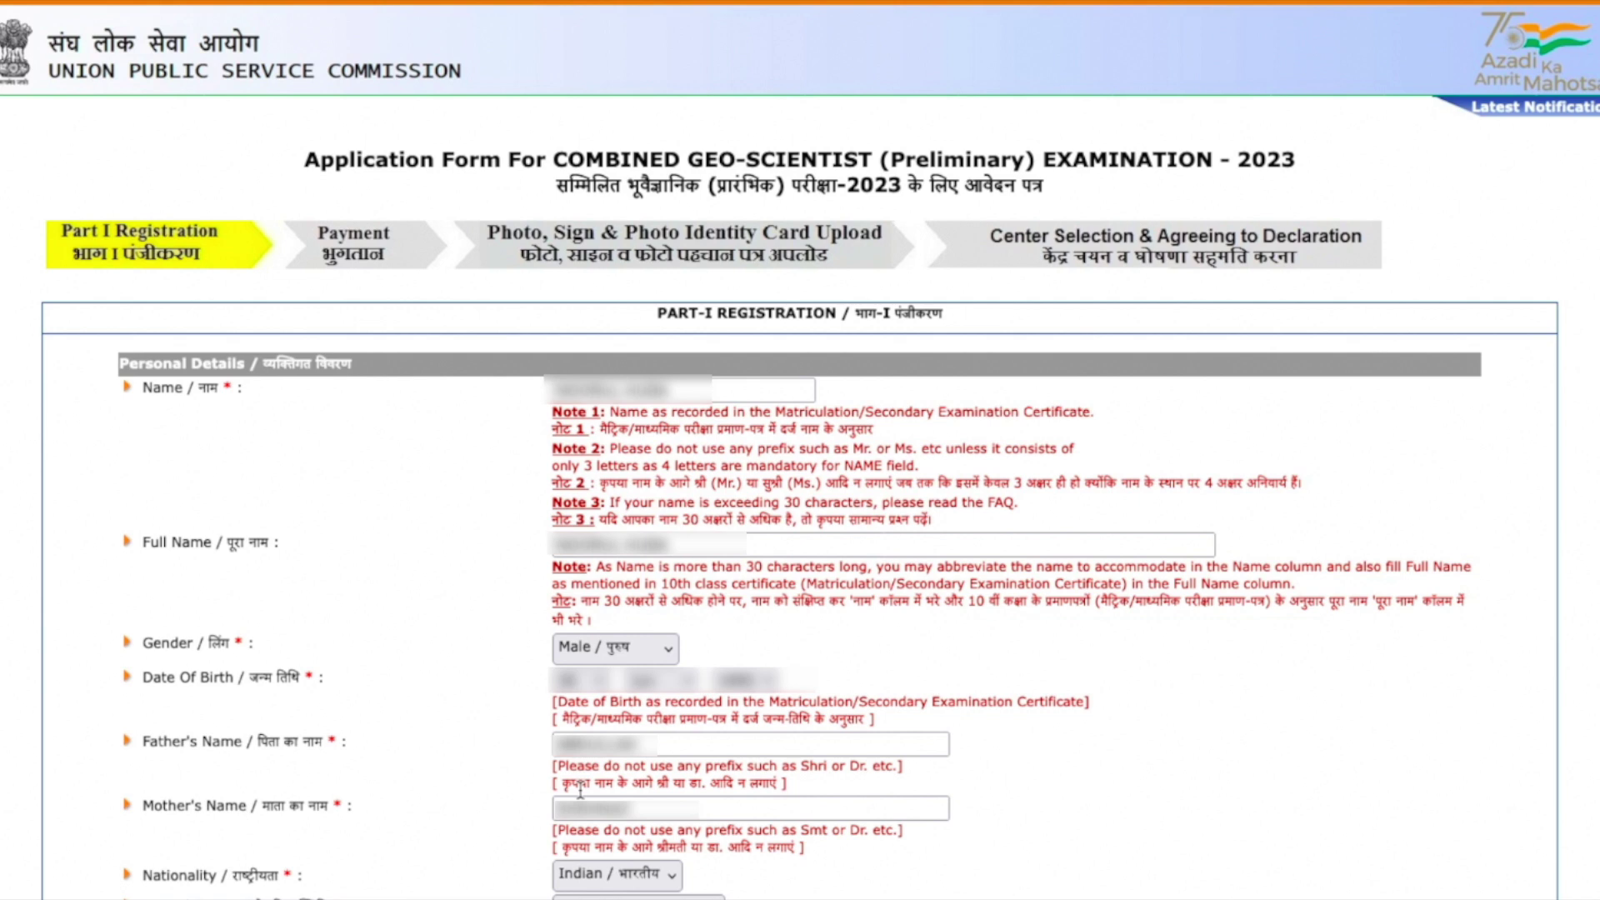
pyautogui.scroll(-10, 581, 792)
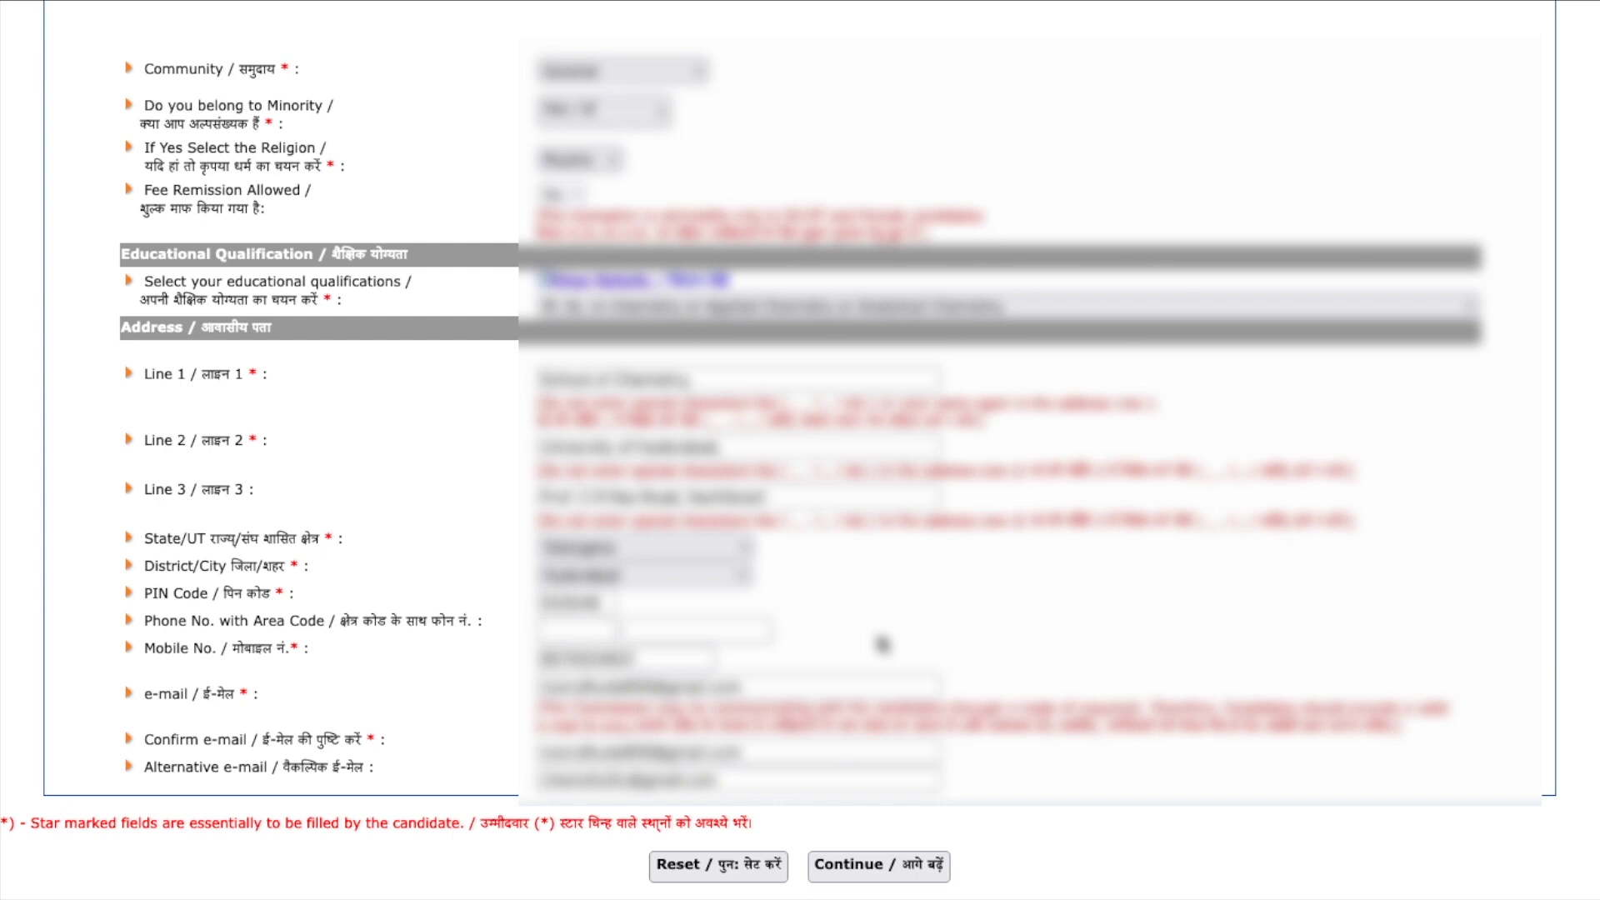
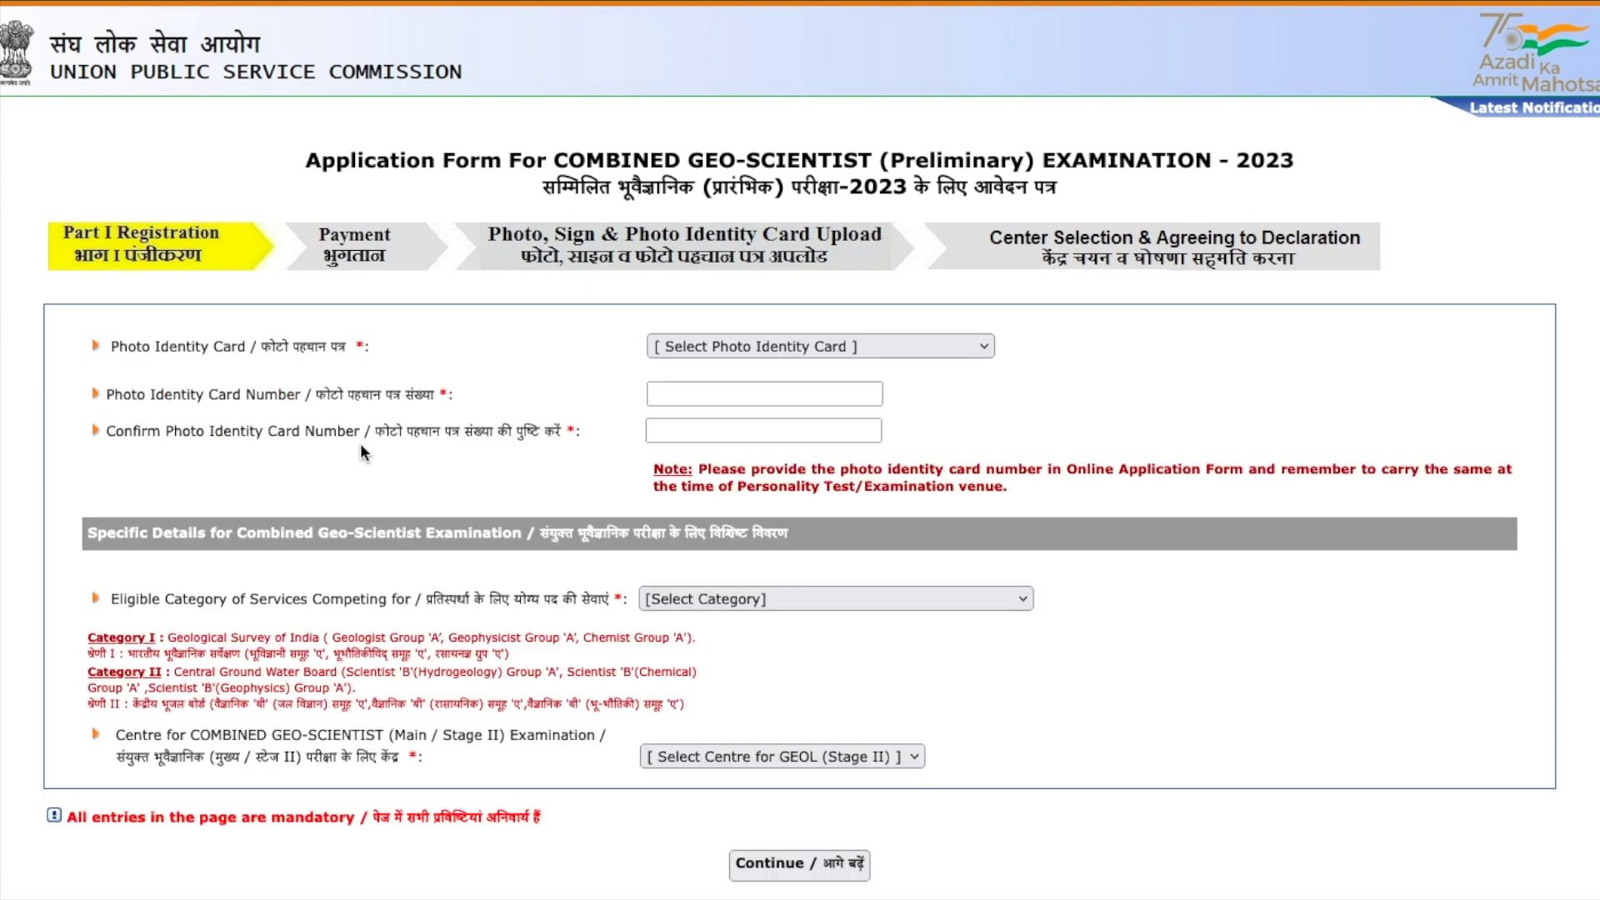
# Step: Choose PAN Card as the photo identity card and enter its card number twice to confirm
pyautogui.click(679, 345)
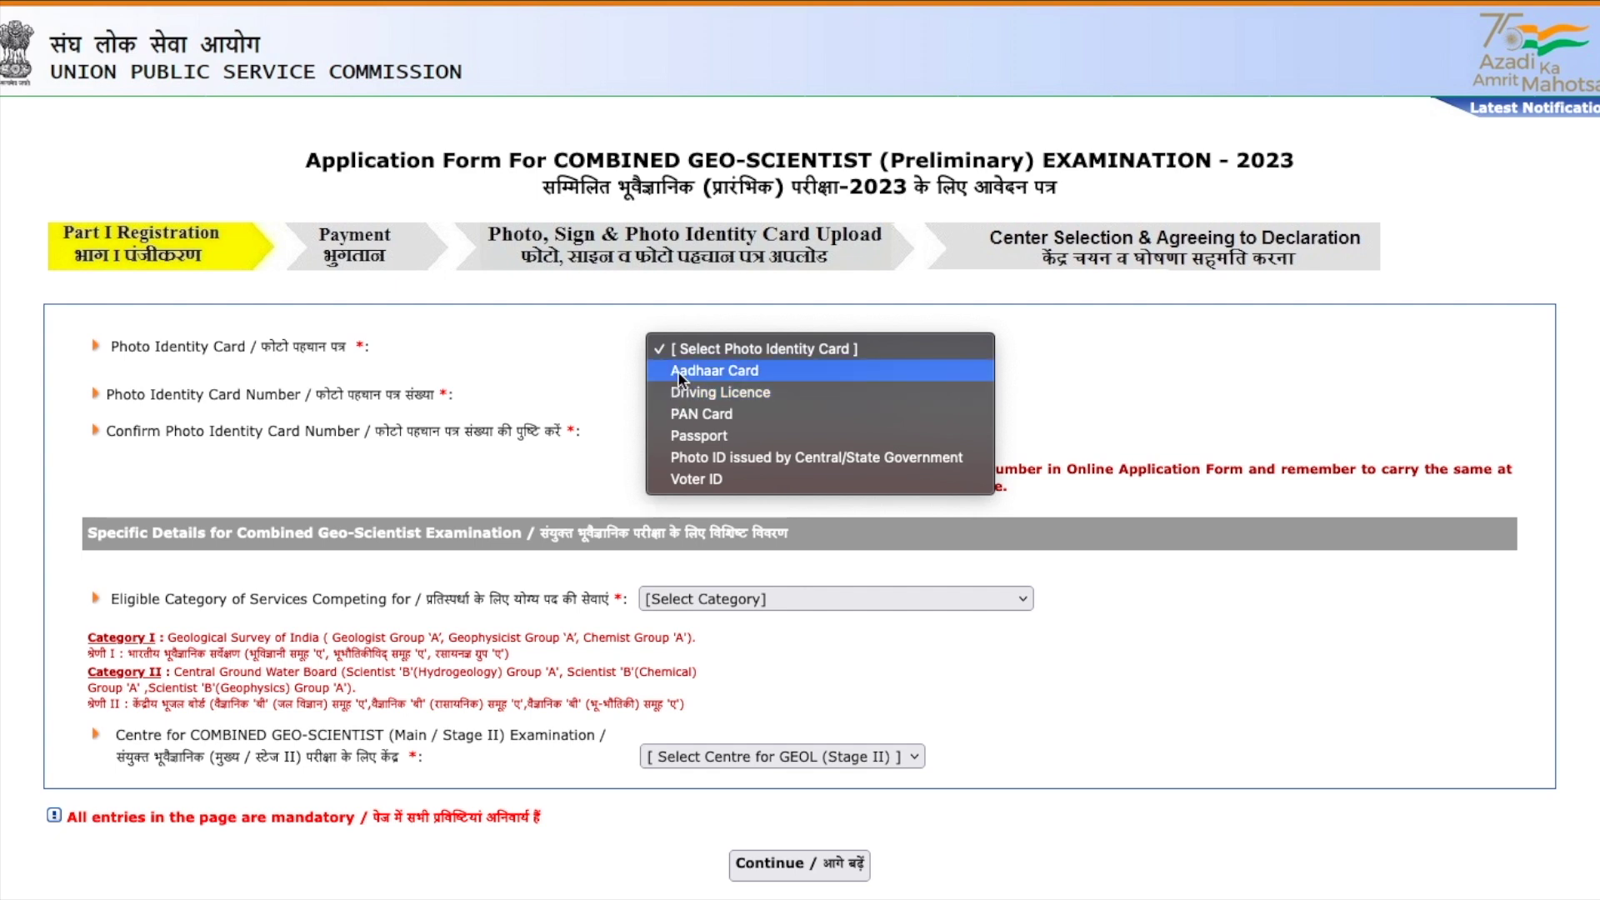
pyautogui.click(698, 414)
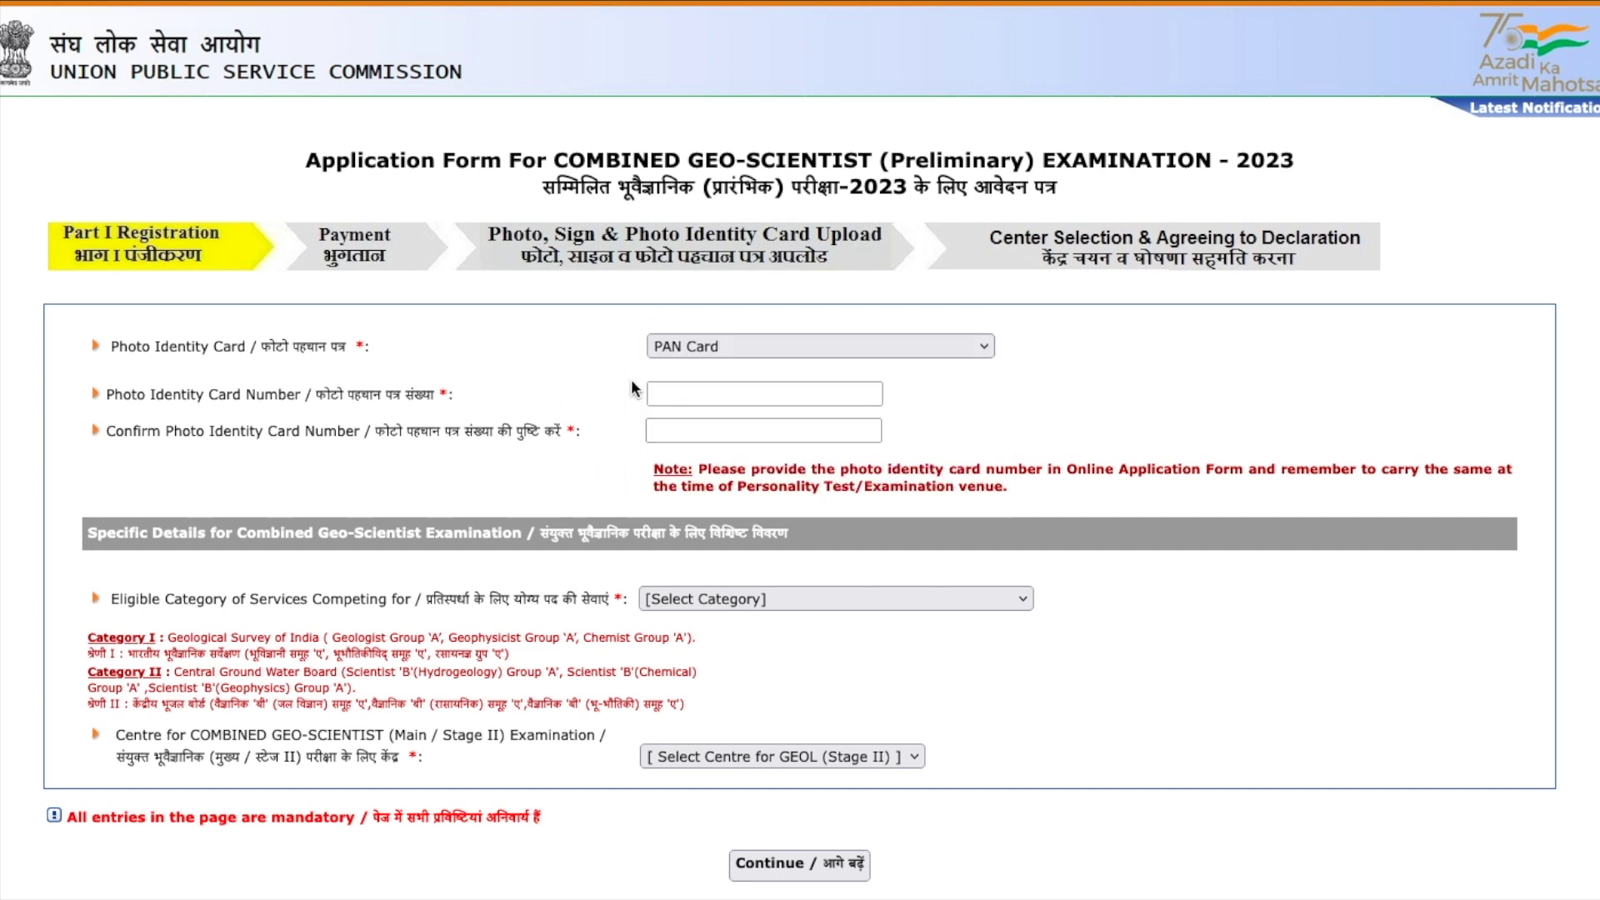
pyautogui.click(659, 392)
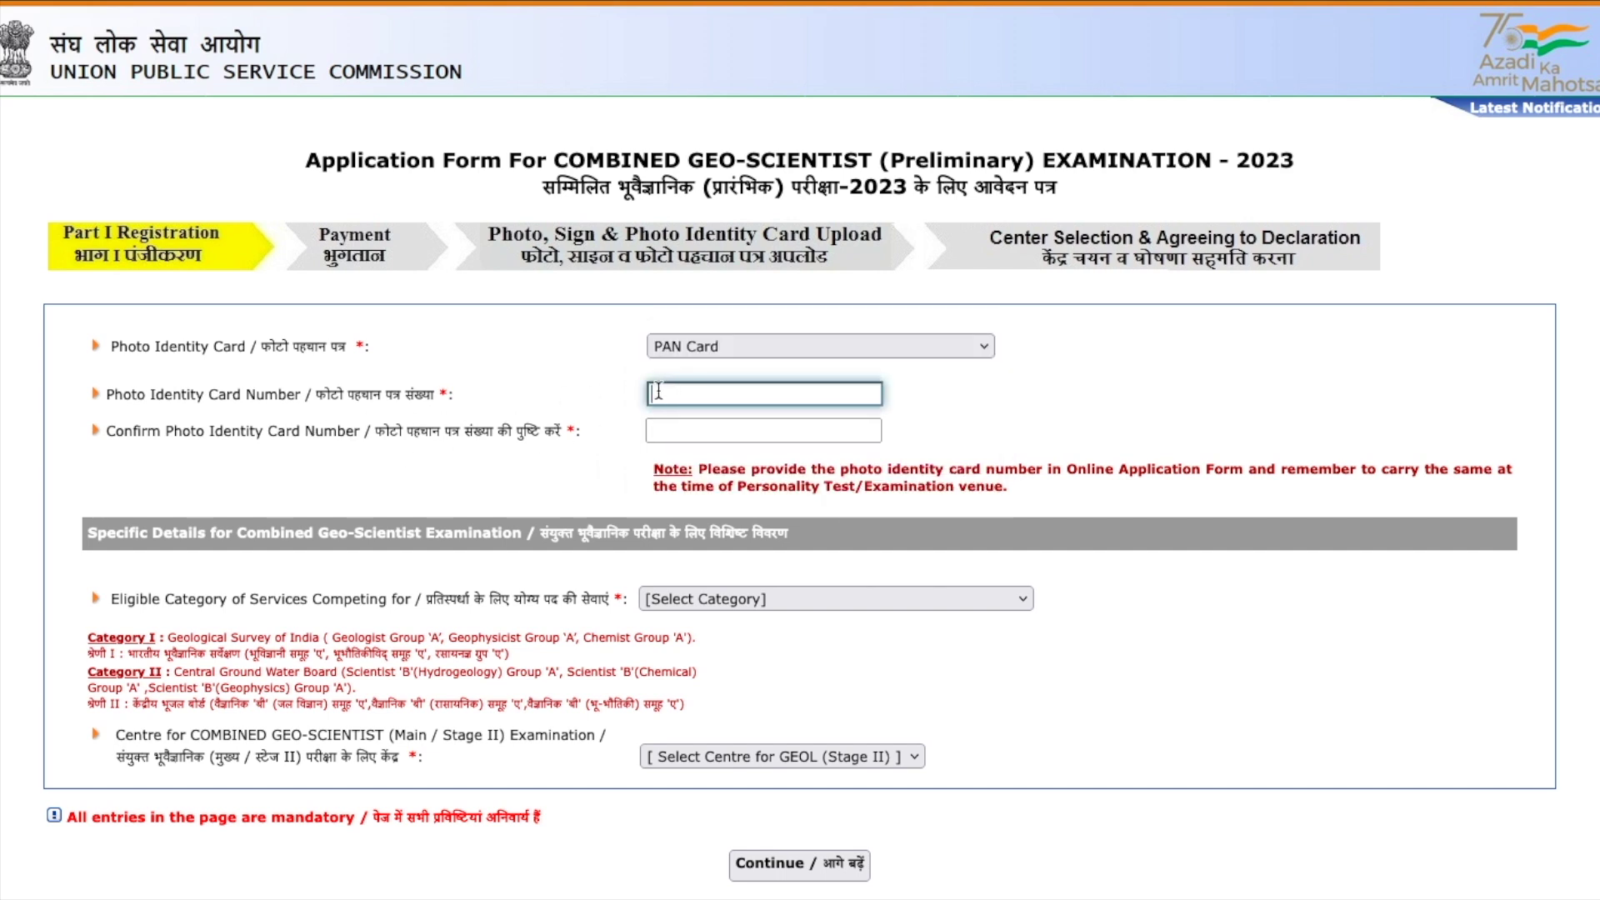
pyautogui.click(663, 428)
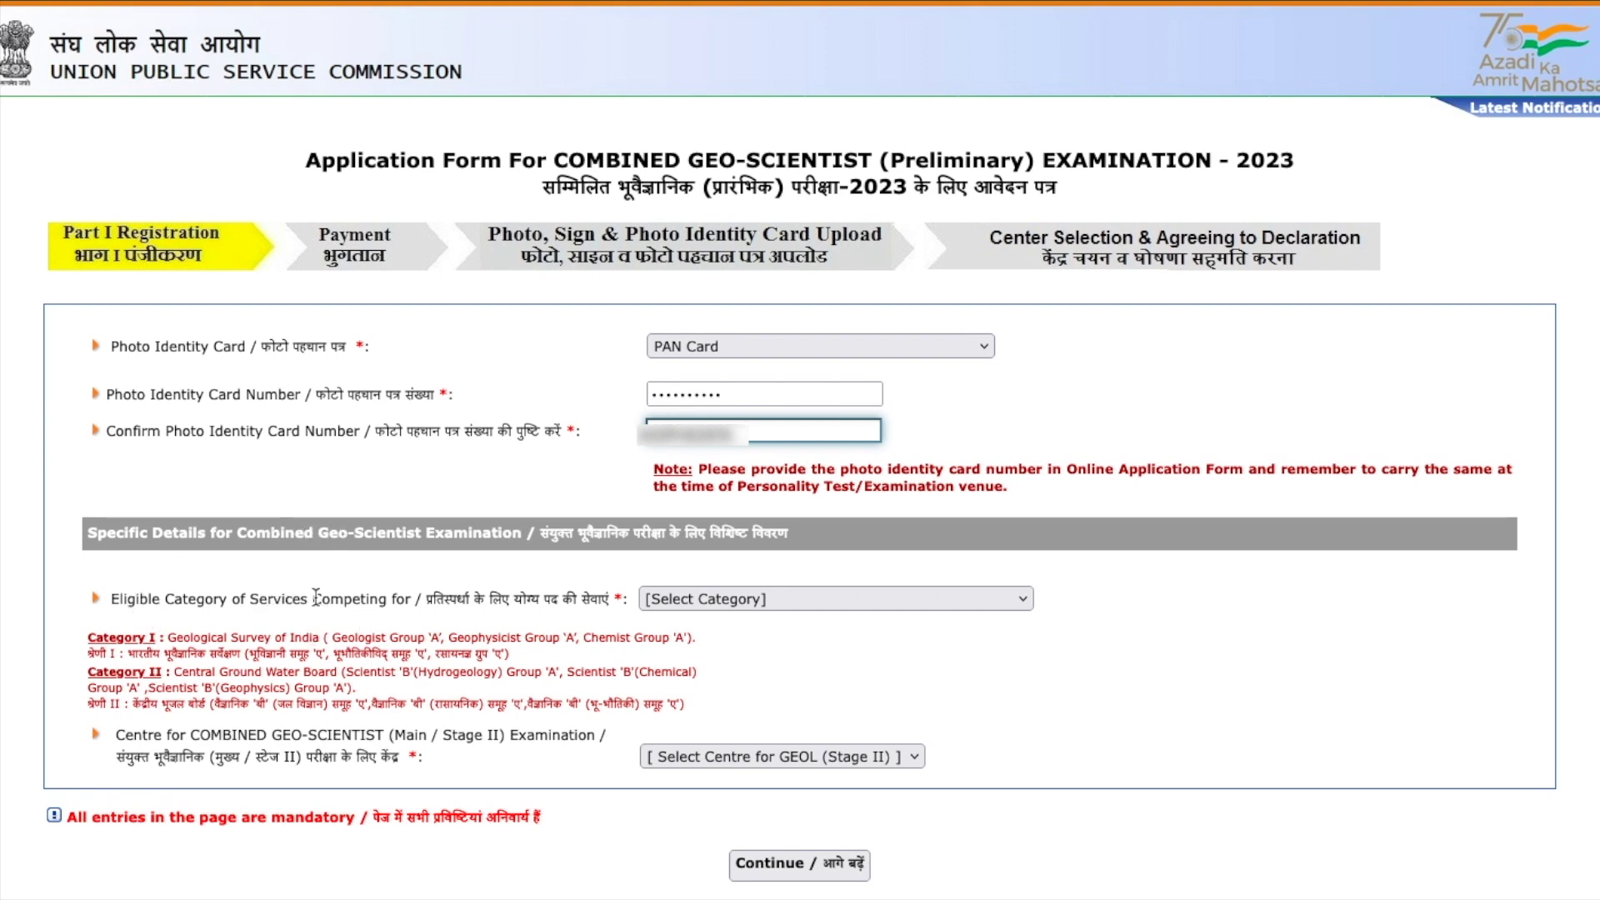
pyautogui.click(673, 593)
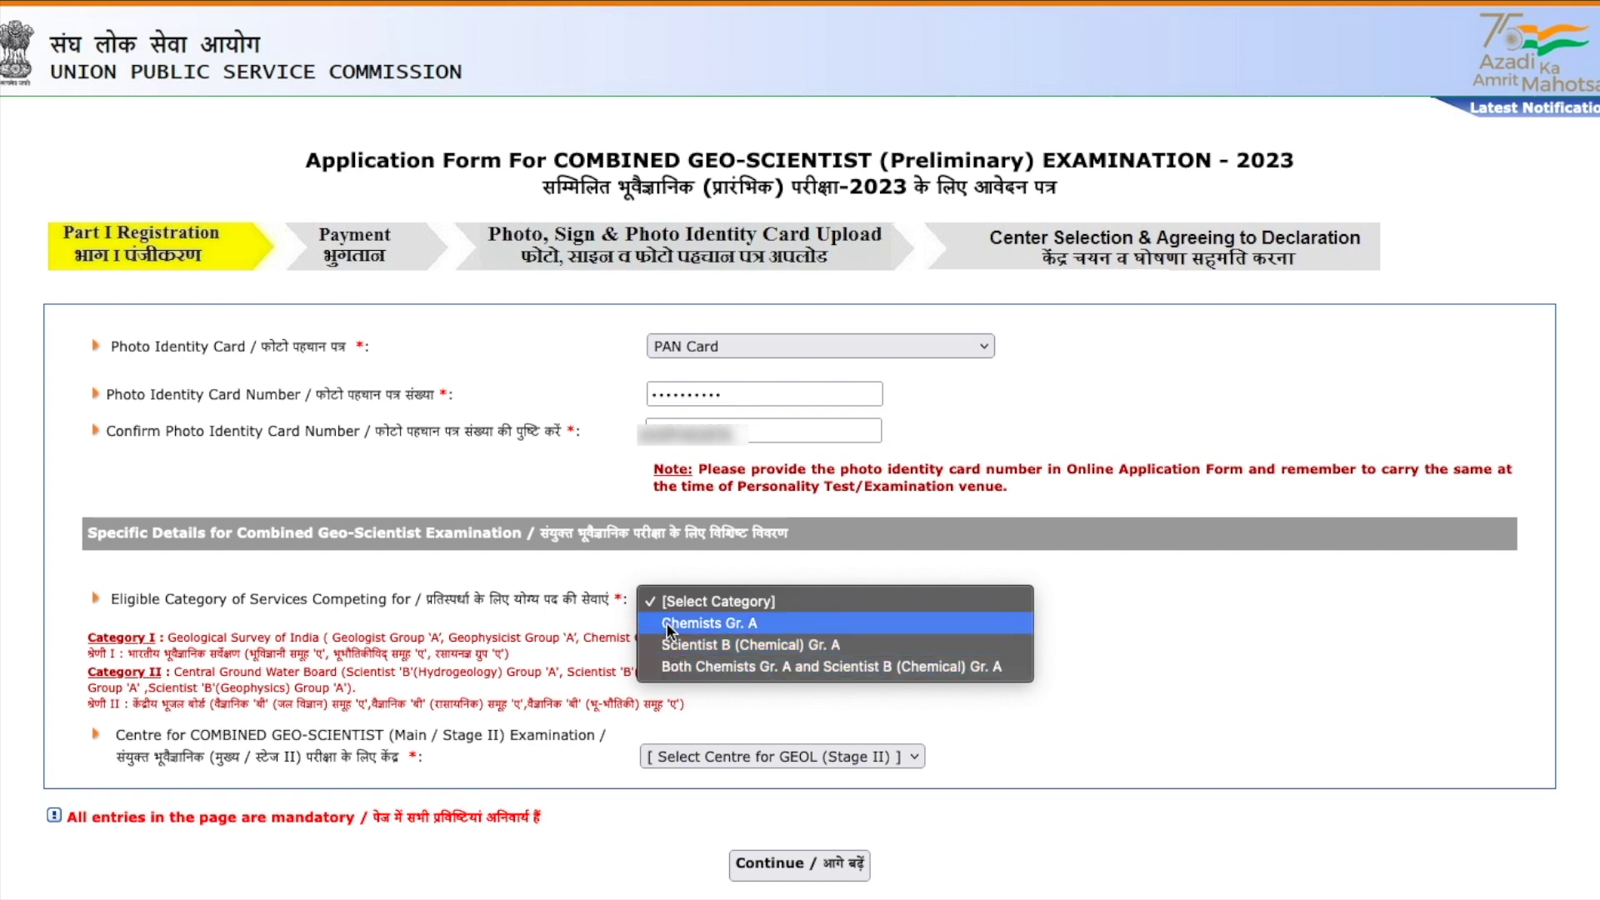
# Step: Pick 'Both Chemists Gr. A and Scientist B (Chemical) Gr. A' and Hyderabad as the Stage II centre
pyautogui.click(665, 667)
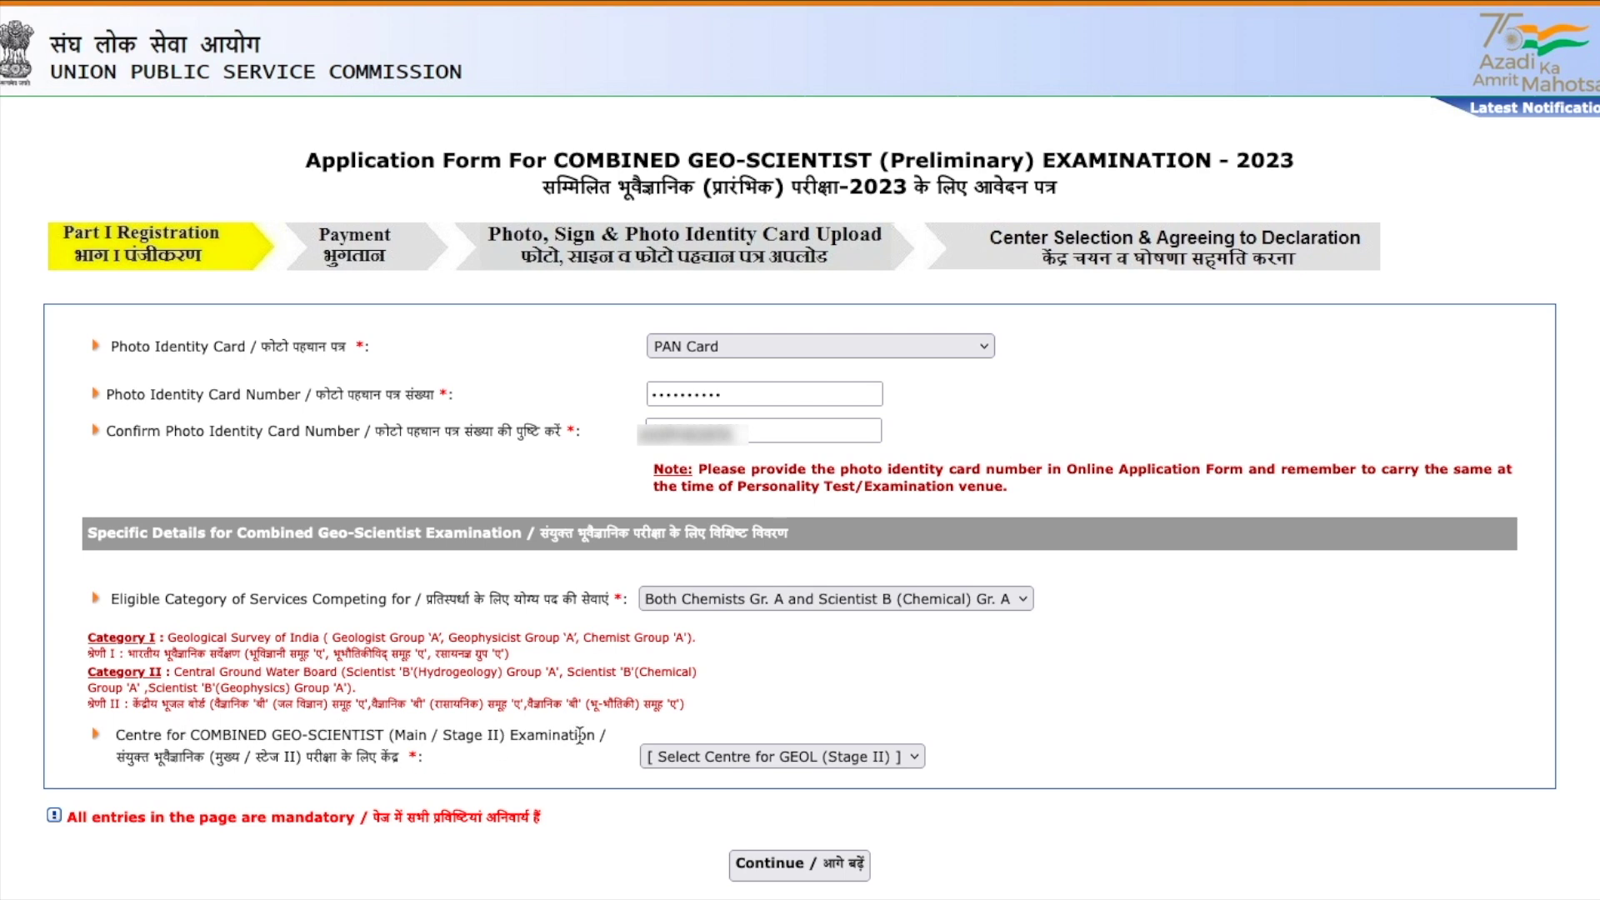
pyautogui.click(715, 753)
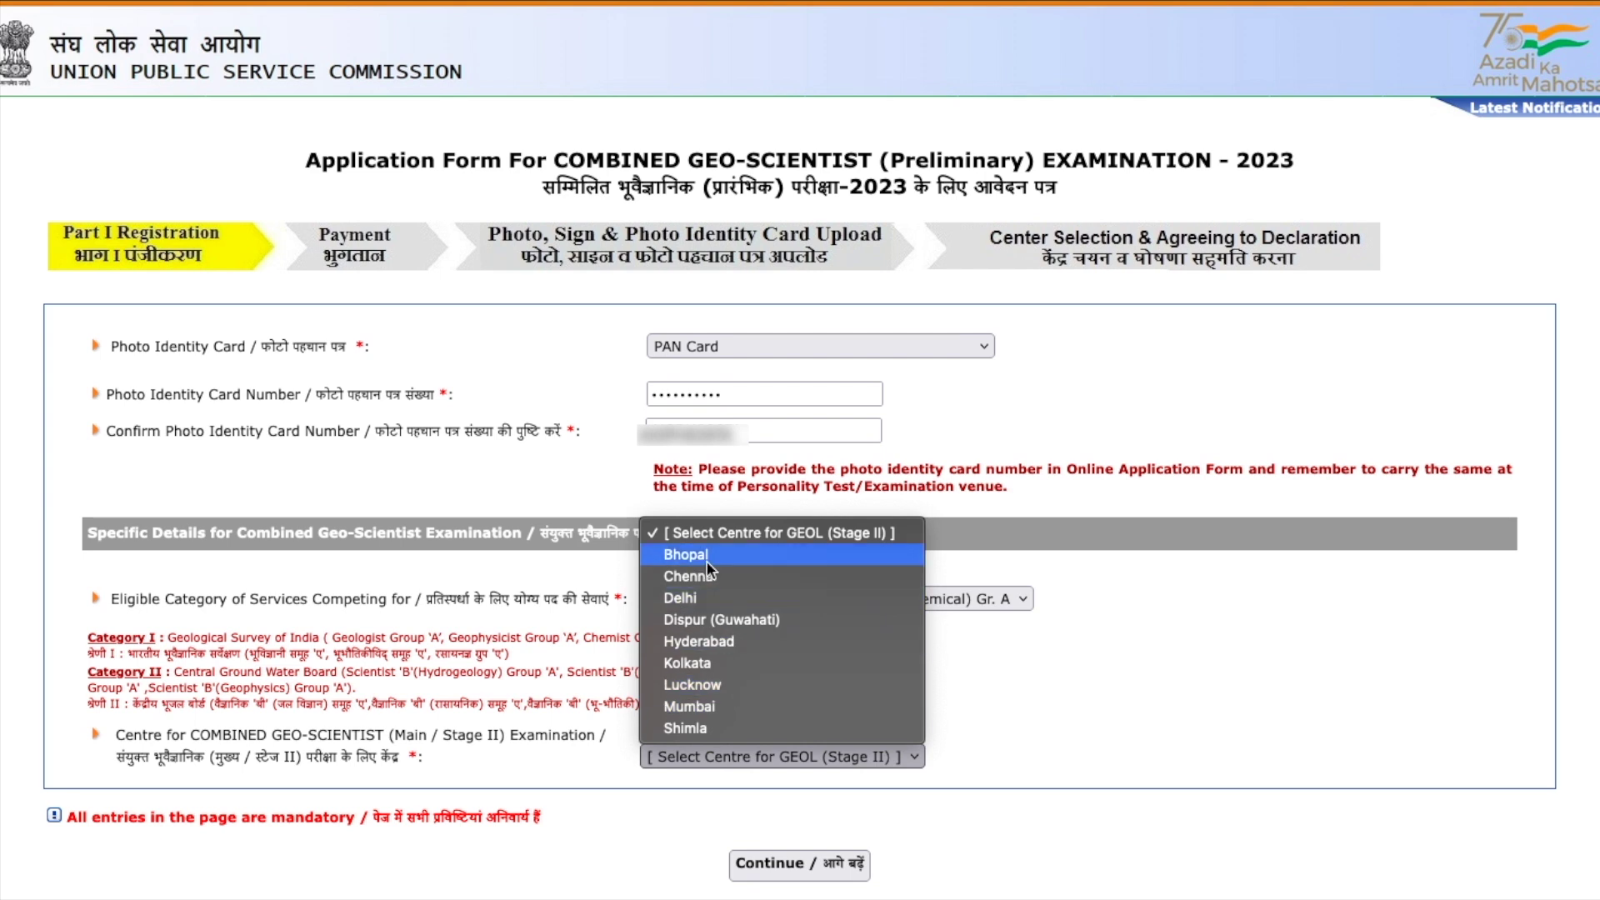
pyautogui.click(709, 640)
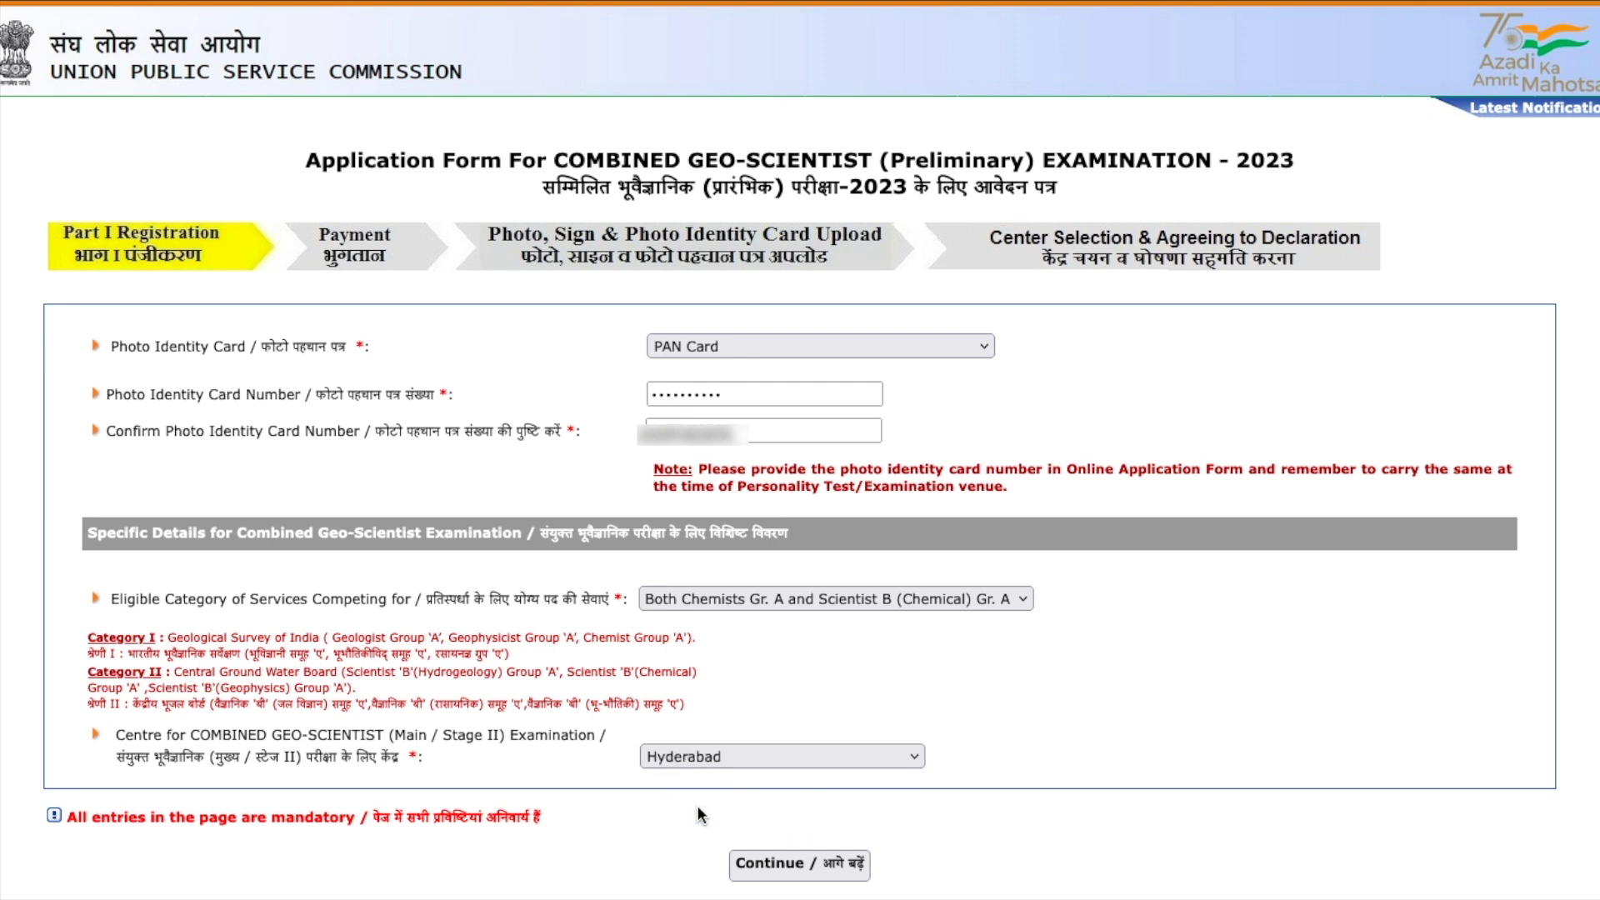
# Step: Continue from the Part-I form to its review page
pyautogui.click(771, 865)
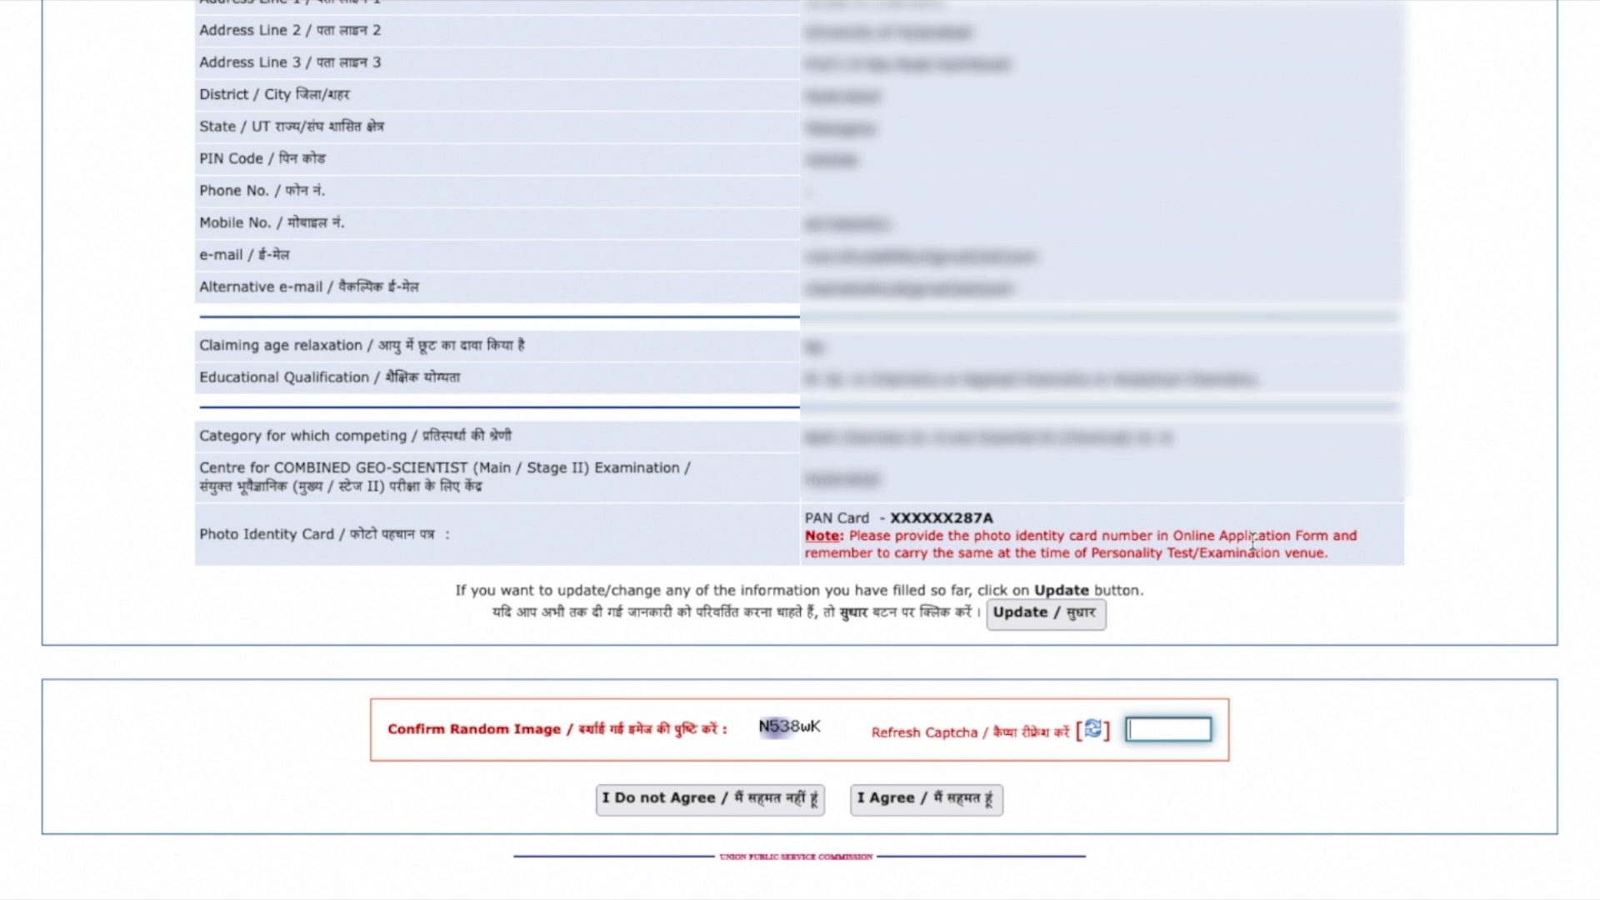
# Step: Enter the captcha, agree to the Part-I details and confirm they can no longer be changed
pyautogui.write('N538wK')
pyautogui.click(925, 798)
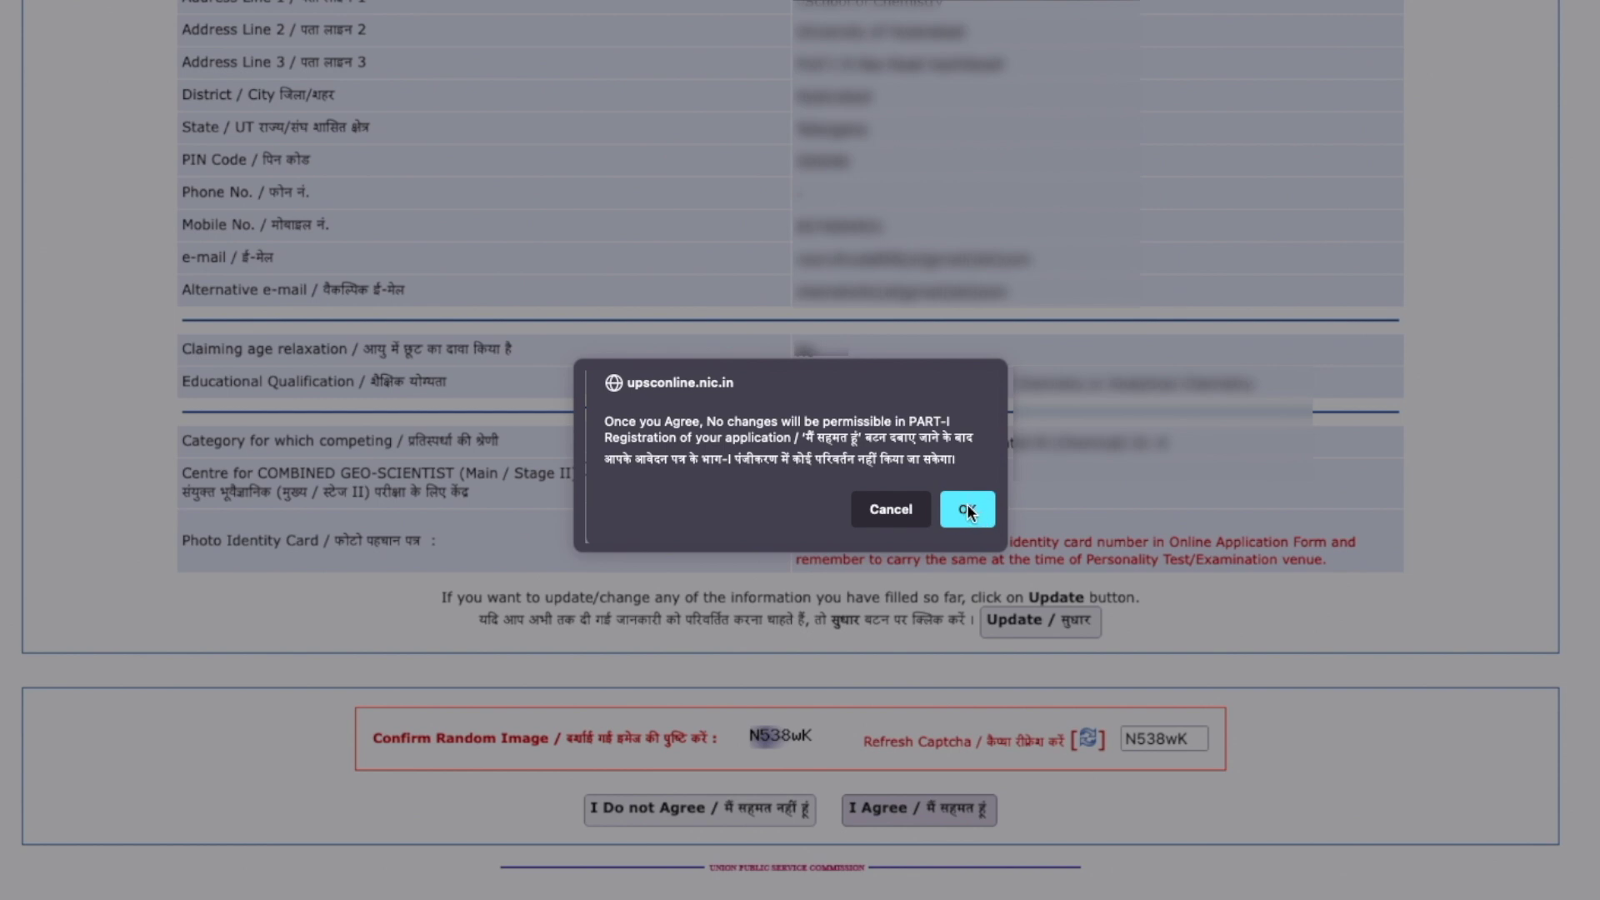
pyautogui.click(967, 507)
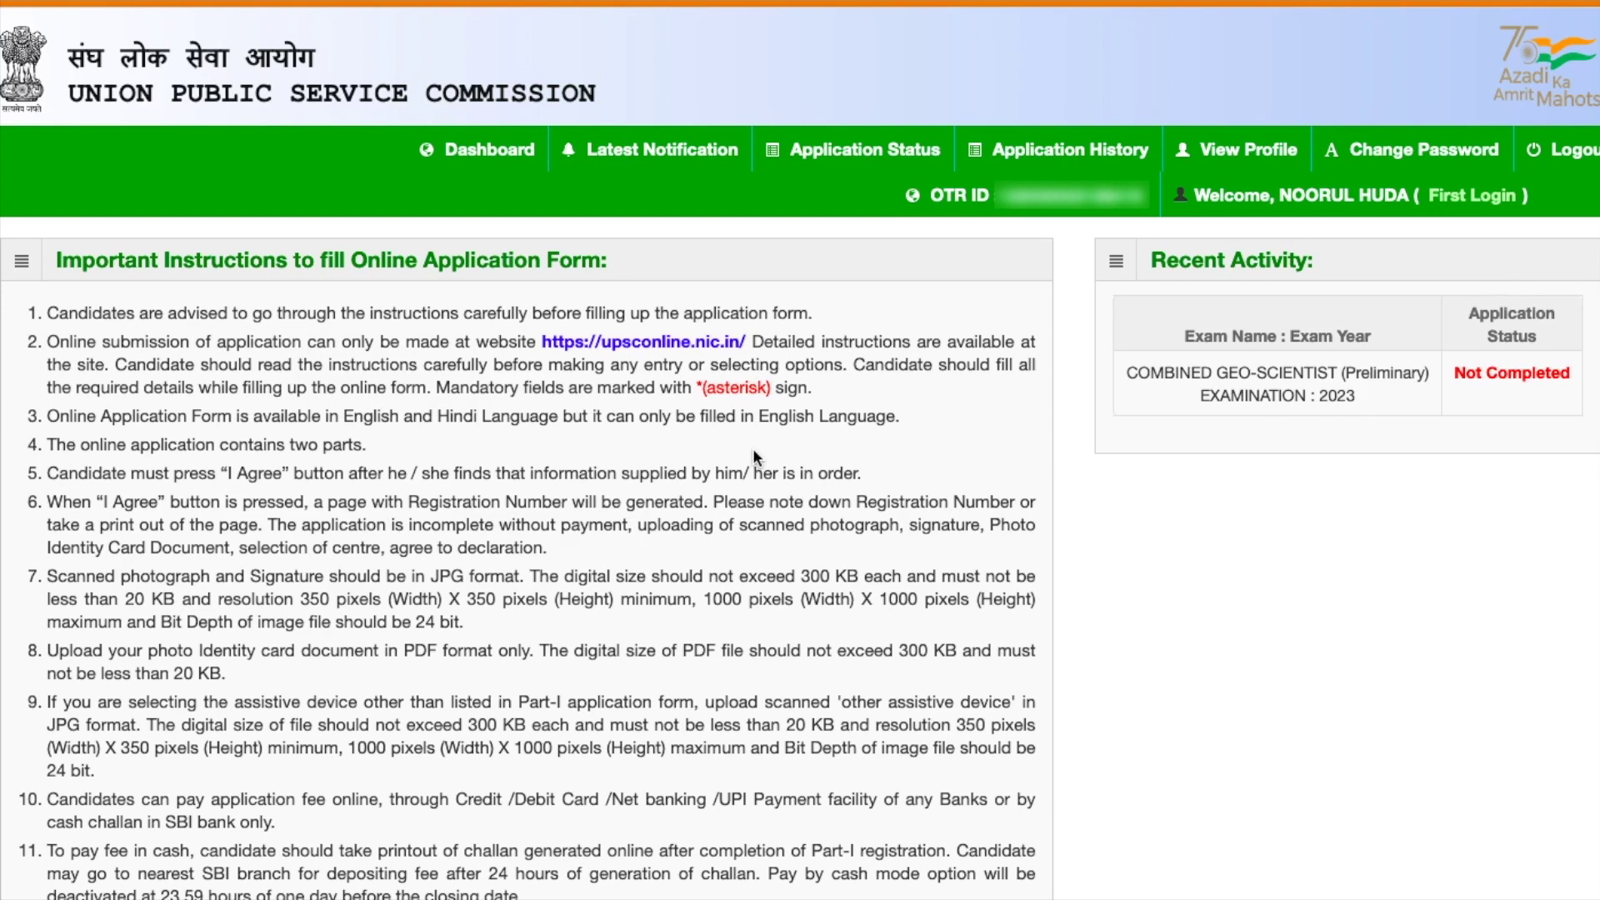
# Step: From Latest Notification, open Pay Examination Fee for the Geo-Scientist Part-II application
pyautogui.click(651, 154)
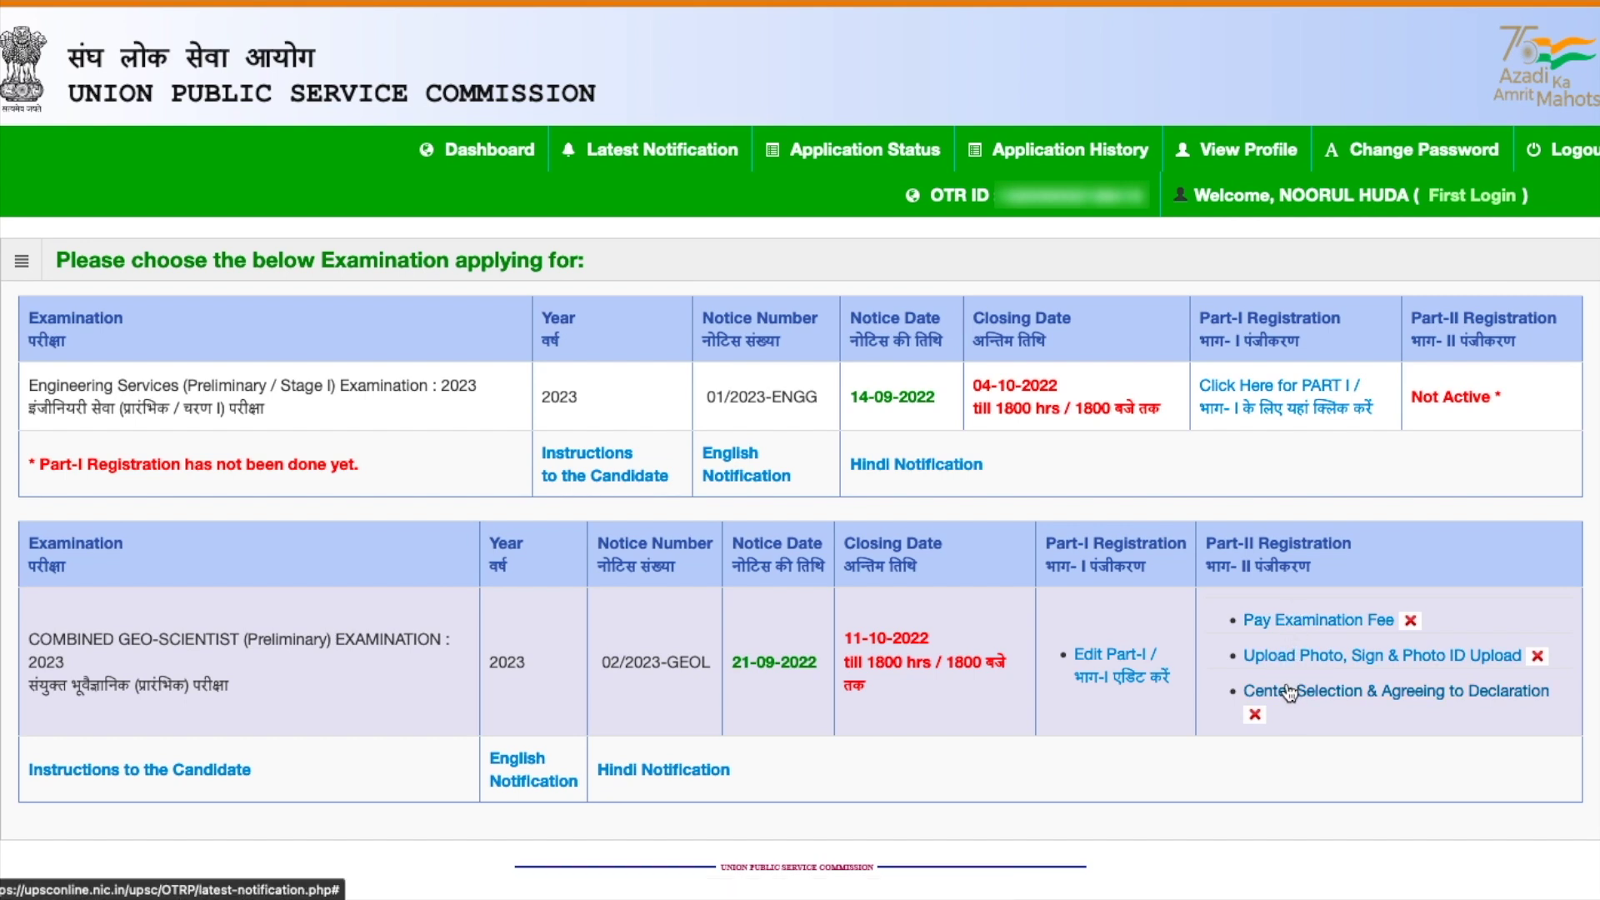
pyautogui.click(1291, 621)
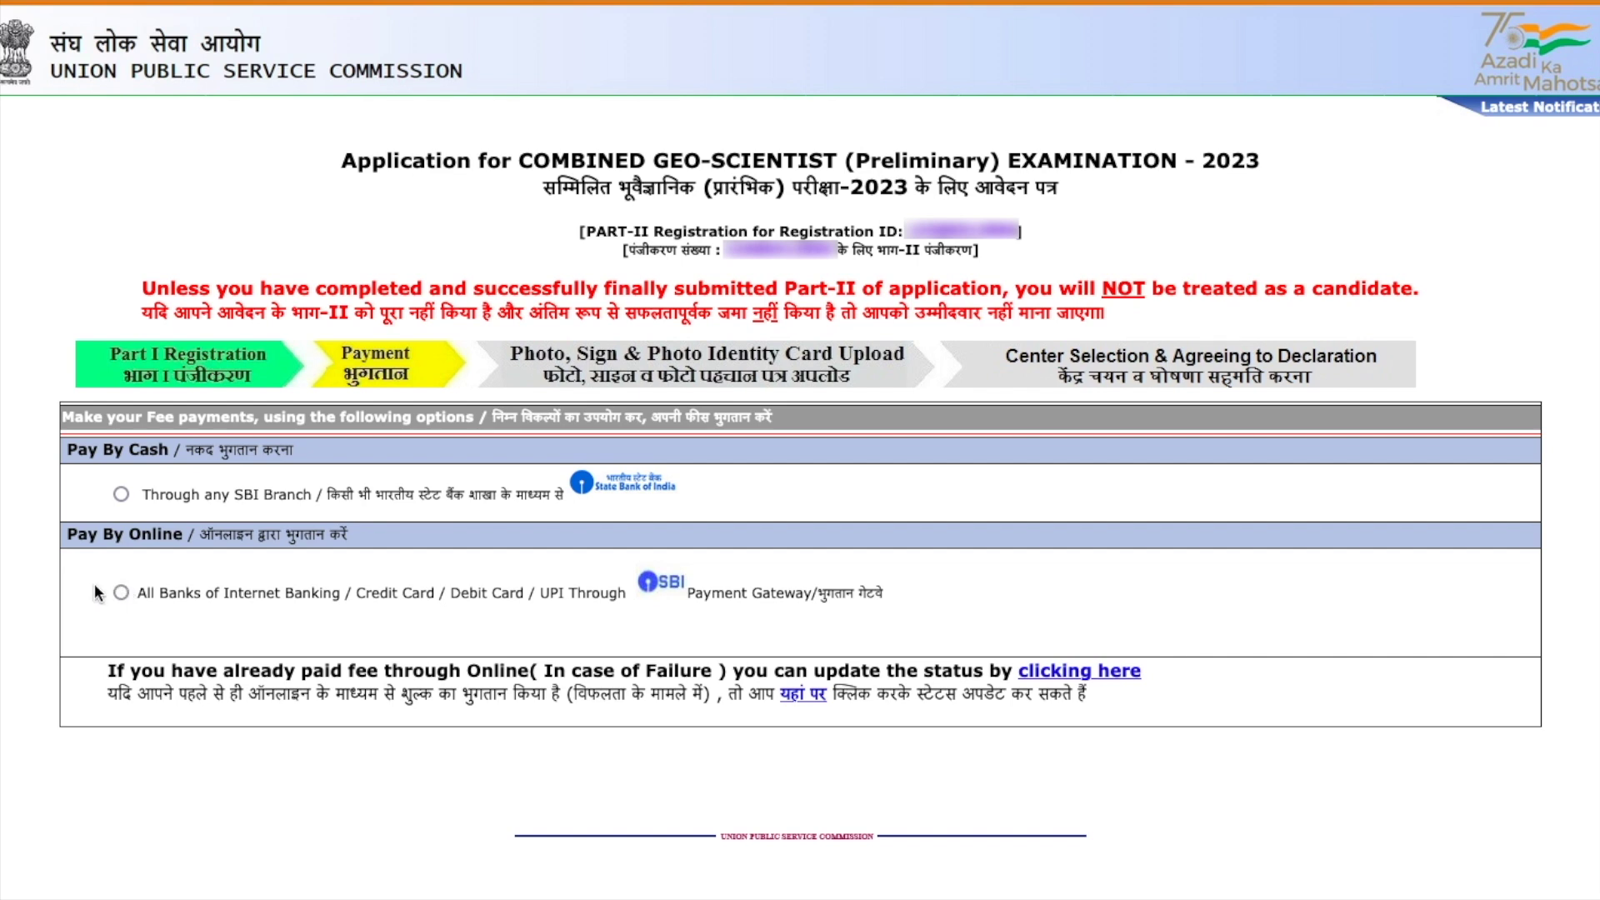
# Step: Pay the fee online using the 'All Banks of Internet Banking / Credit Card / Debit Card / UPI Through SBI' option
pyautogui.click(121, 593)
pyautogui.click(123, 592)
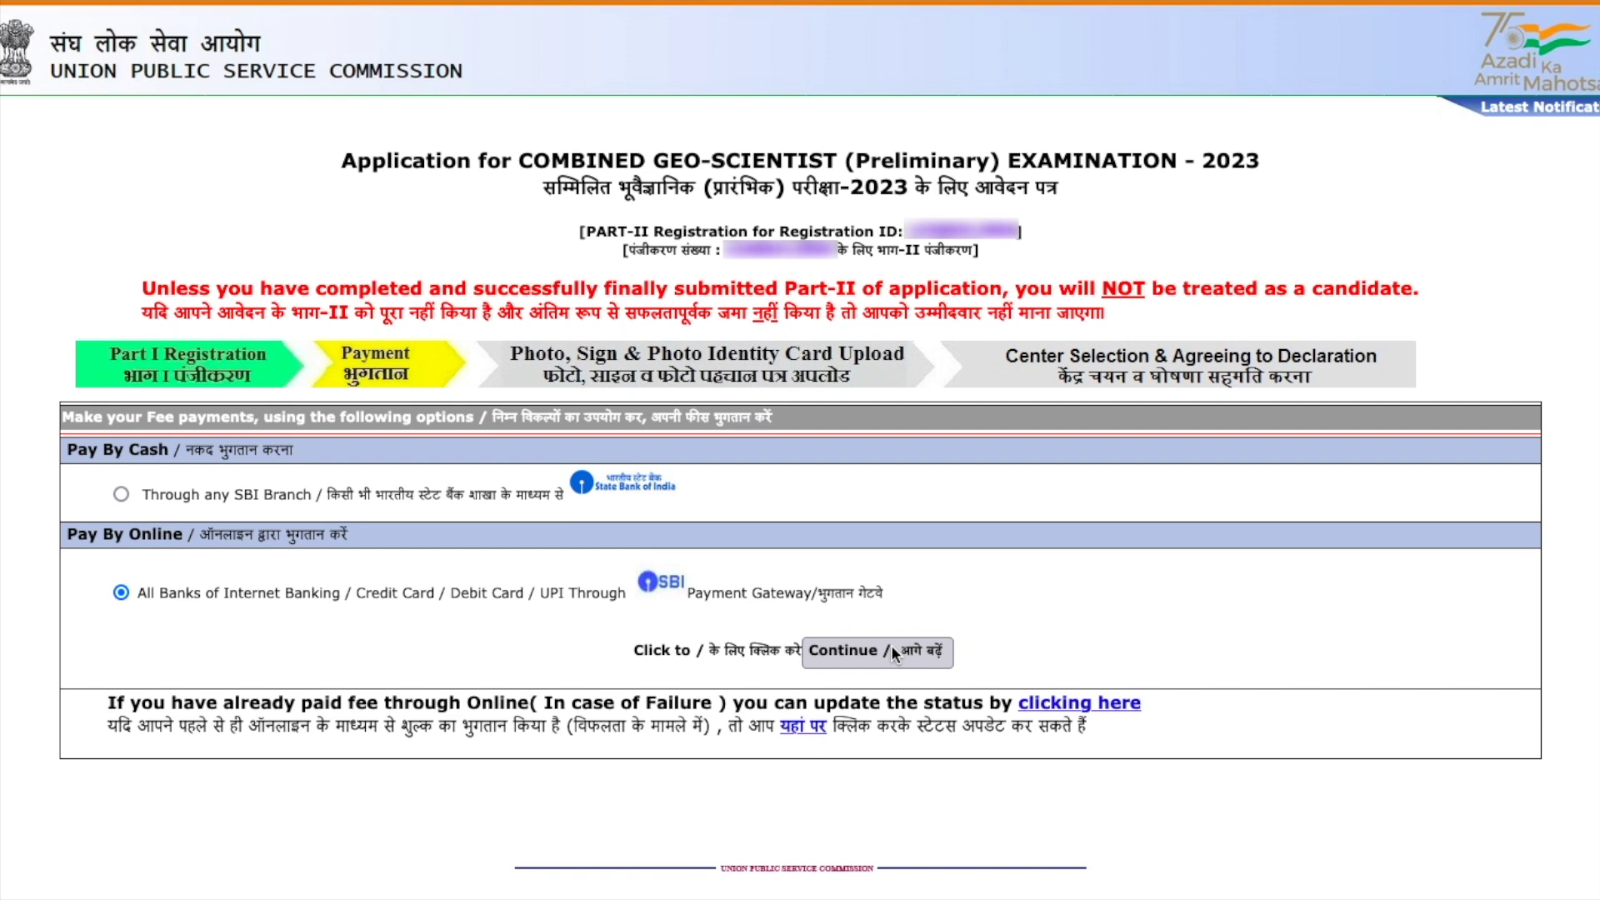
pyautogui.click(892, 650)
pyautogui.click(837, 658)
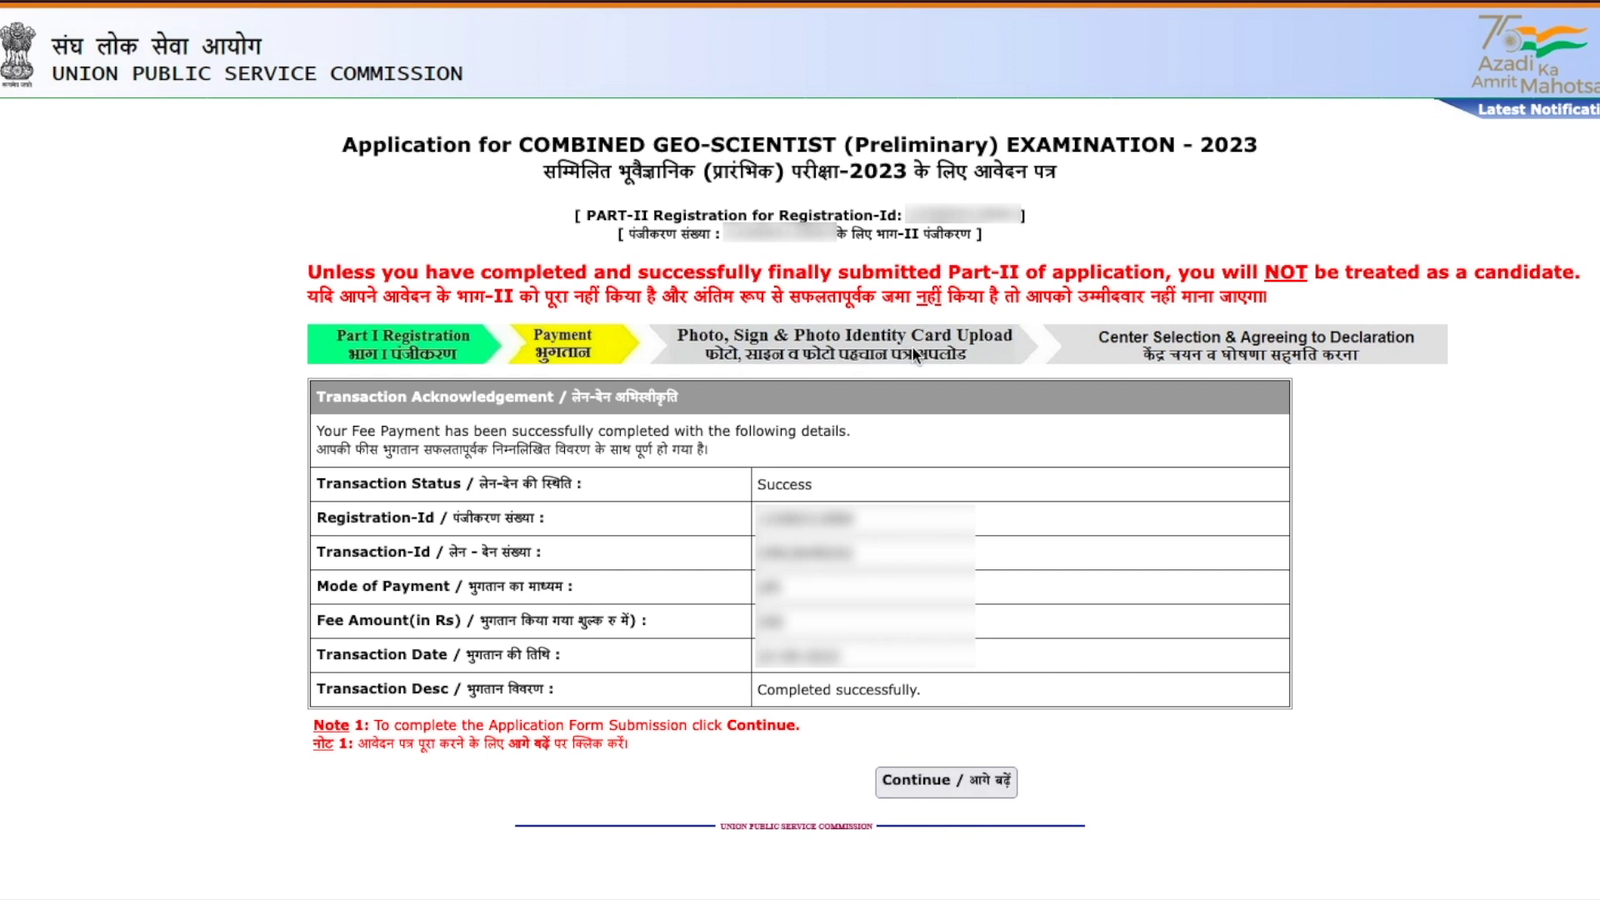
# Step: Continue from the transaction acknowledgement back to the examination list
pyautogui.click(939, 781)
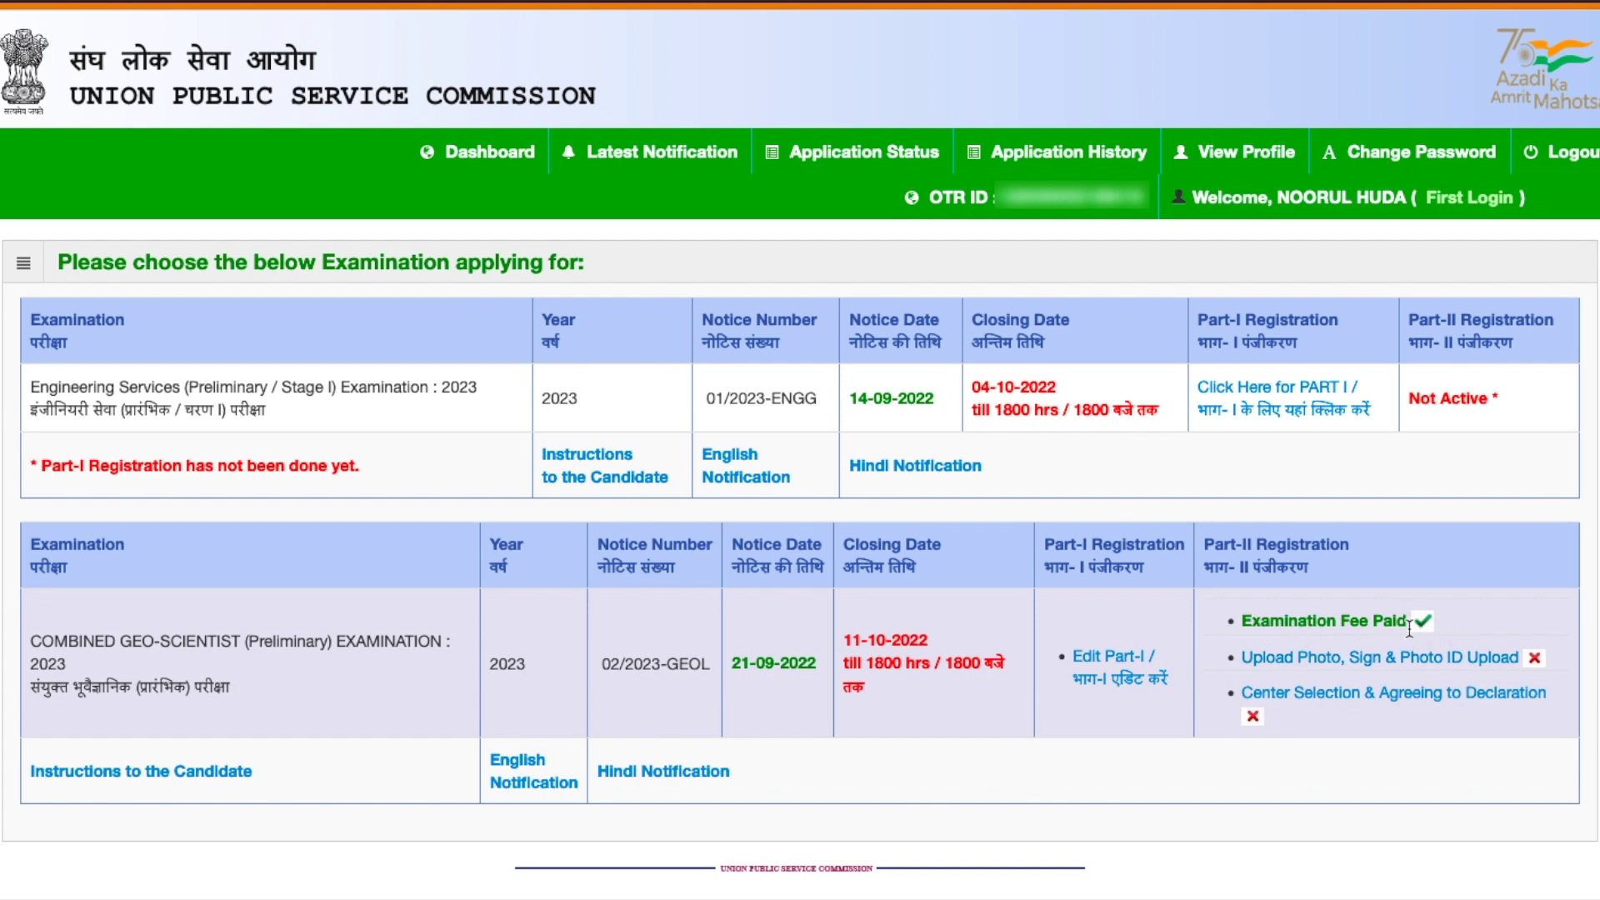
# Step: Review the uploaded photo, signature and photo ID, then accept them
pyautogui.click(1295, 658)
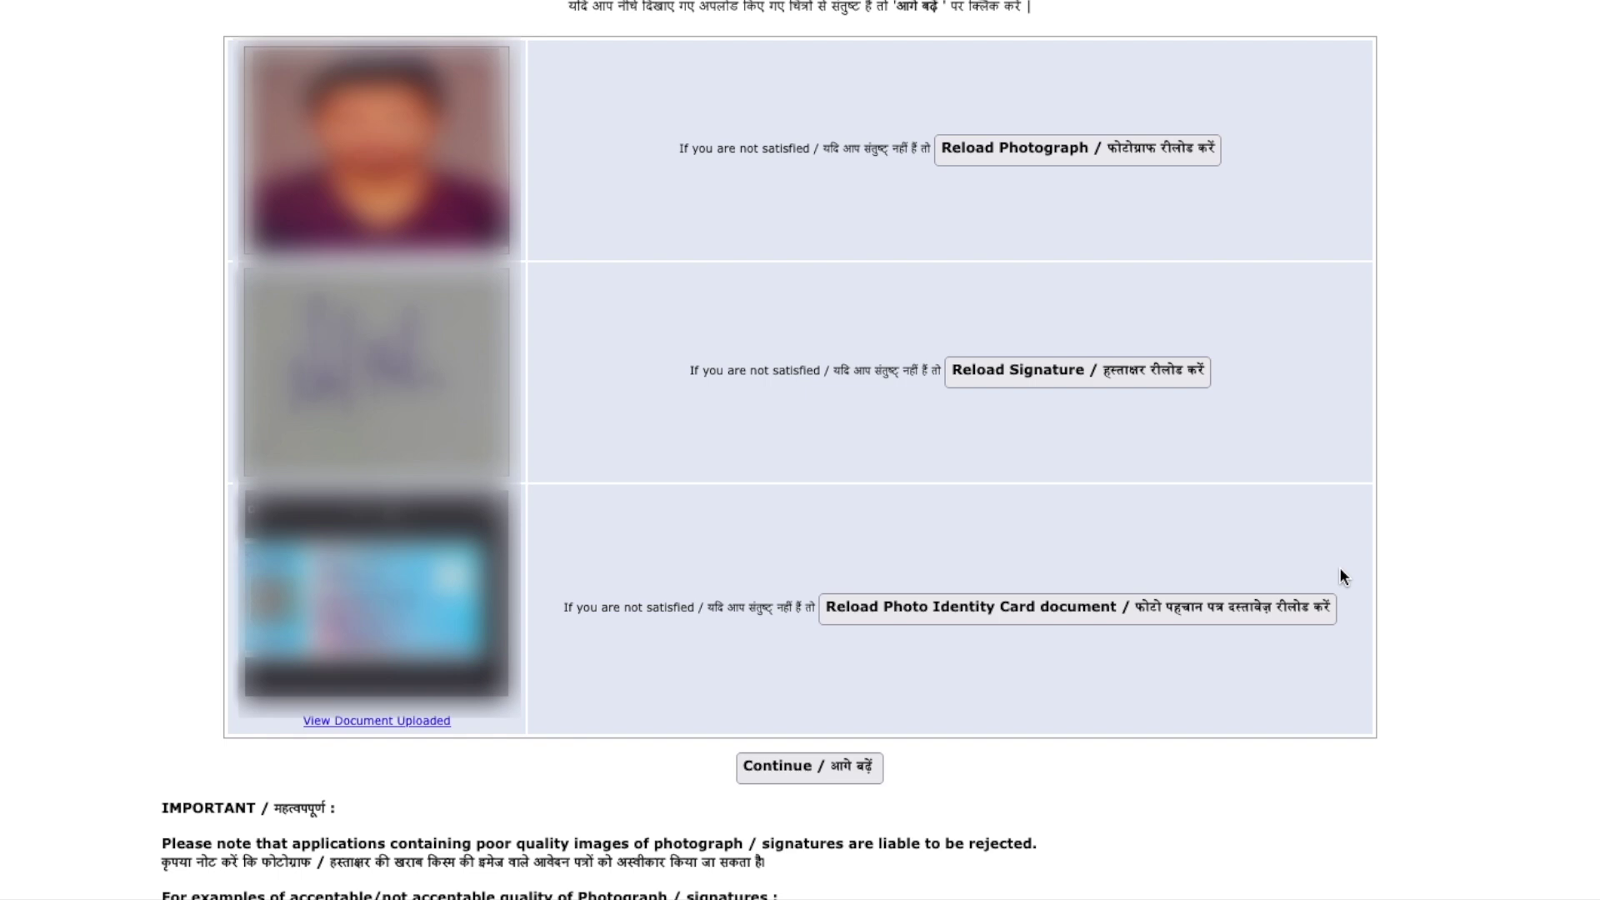
pyautogui.click(758, 771)
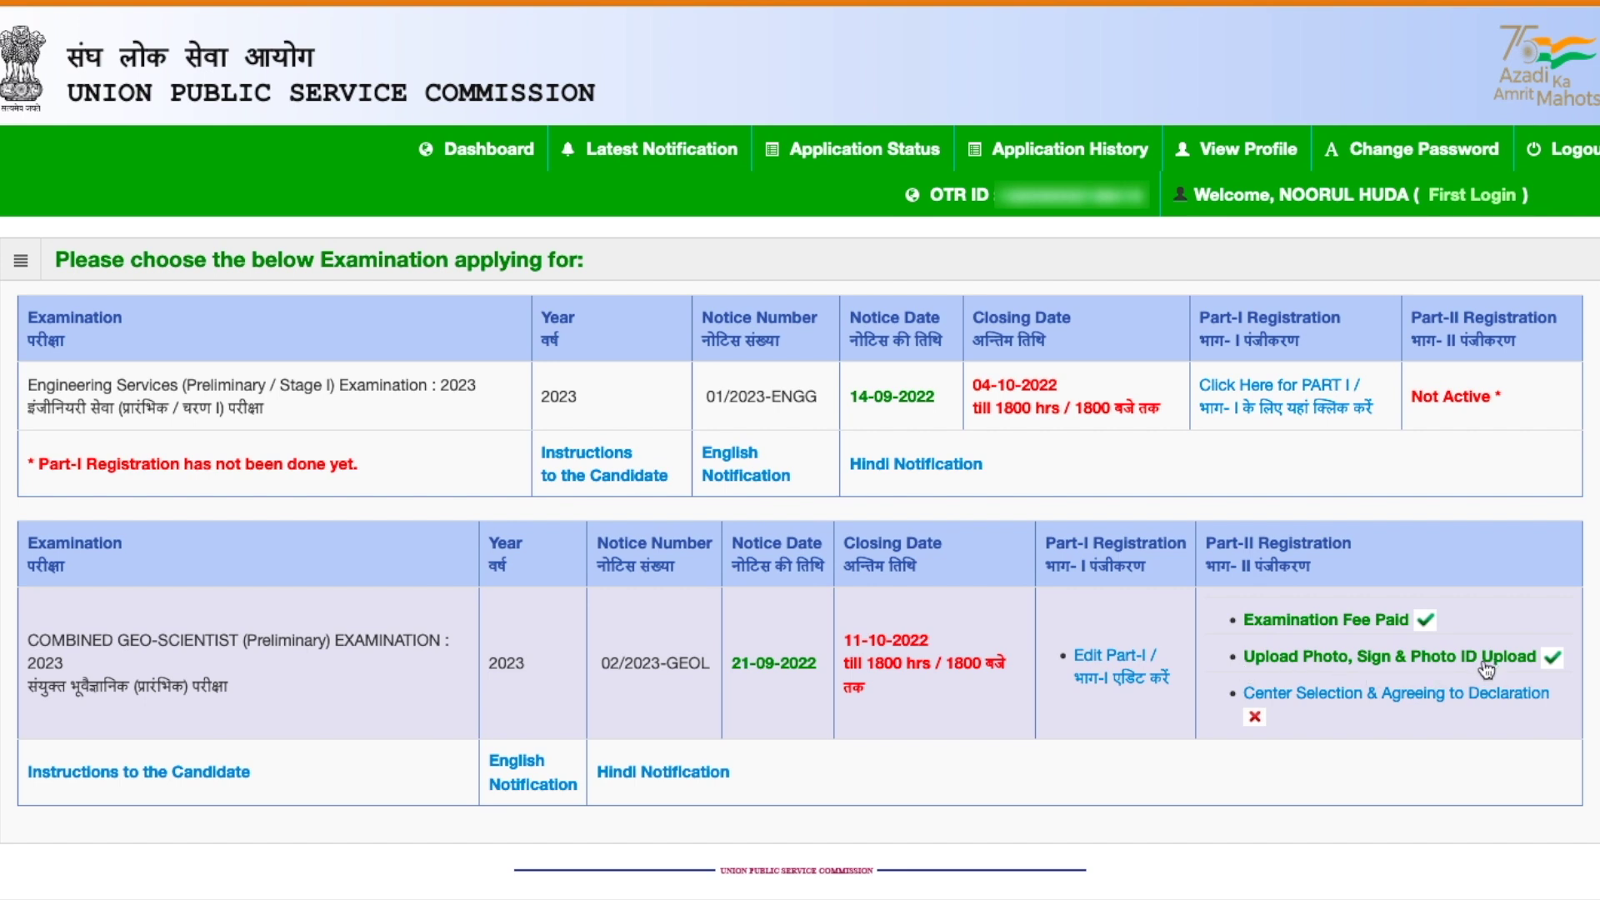
# Step: In Center Selection & Agreeing to Declaration, choose Hyderabad as the examination centre
pyautogui.click(1329, 698)
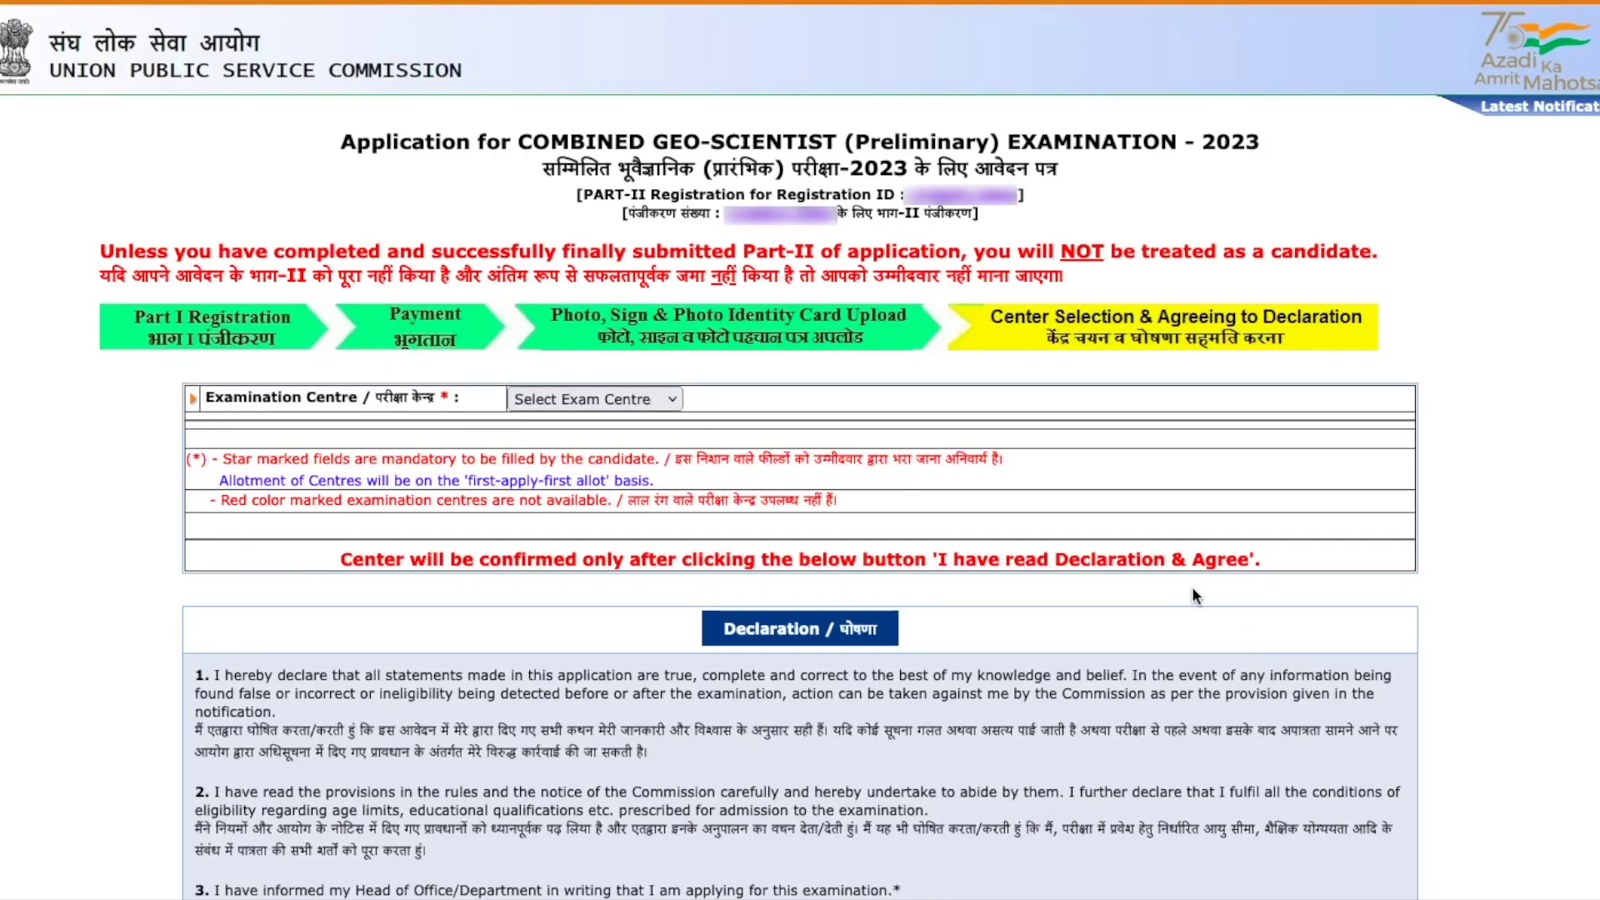
pyautogui.click(575, 395)
pyautogui.click(582, 397)
pyautogui.click(581, 398)
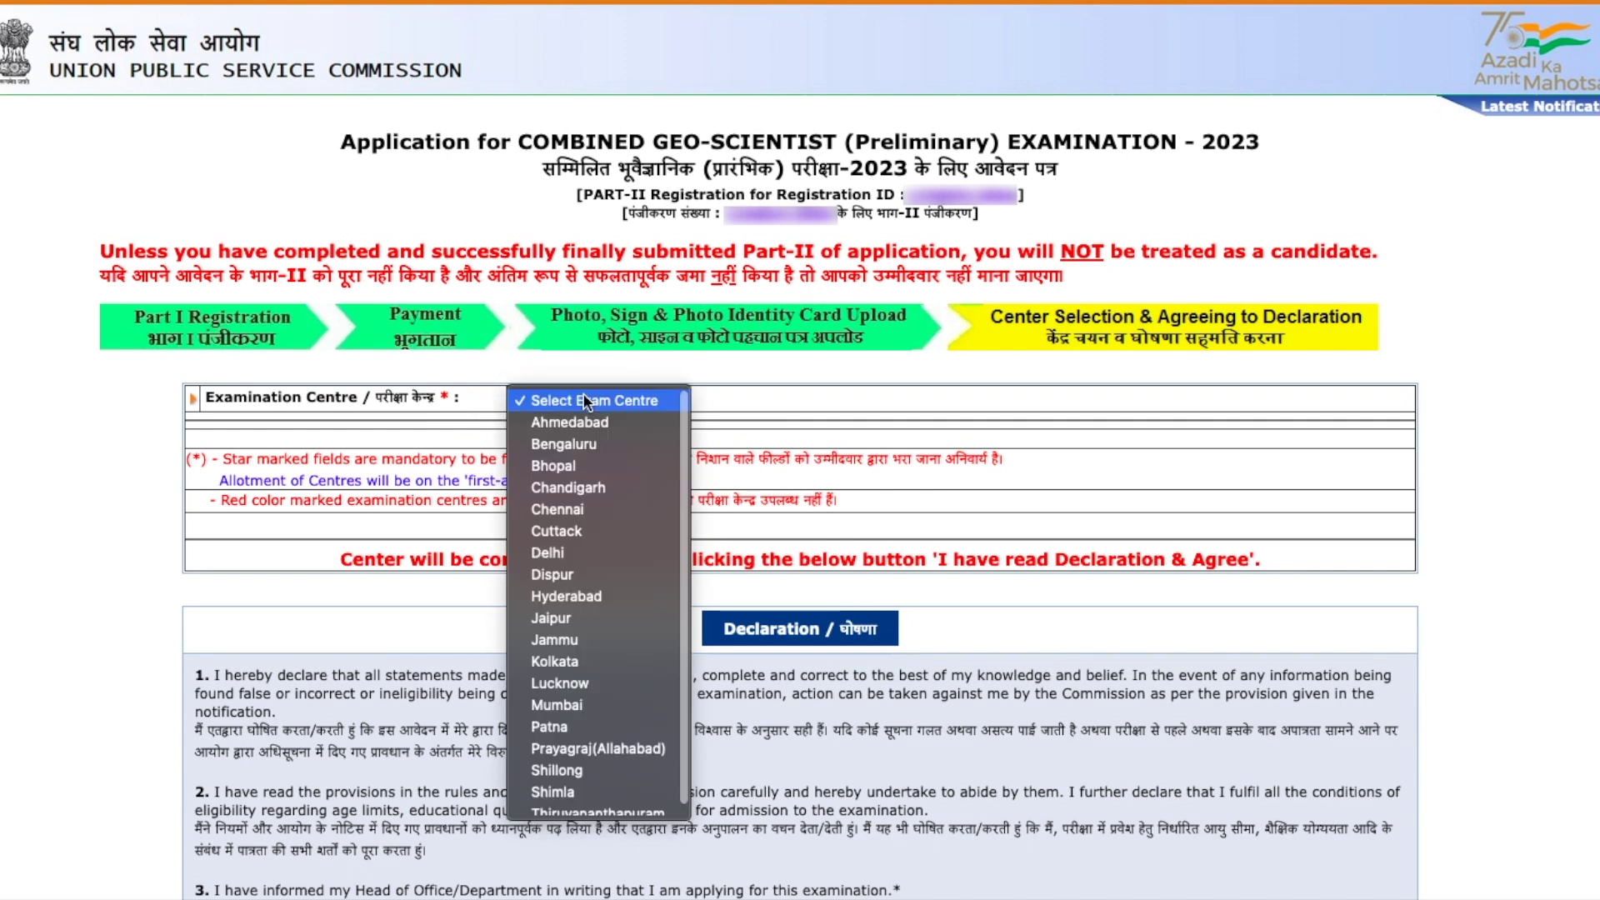
pyautogui.click(586, 585)
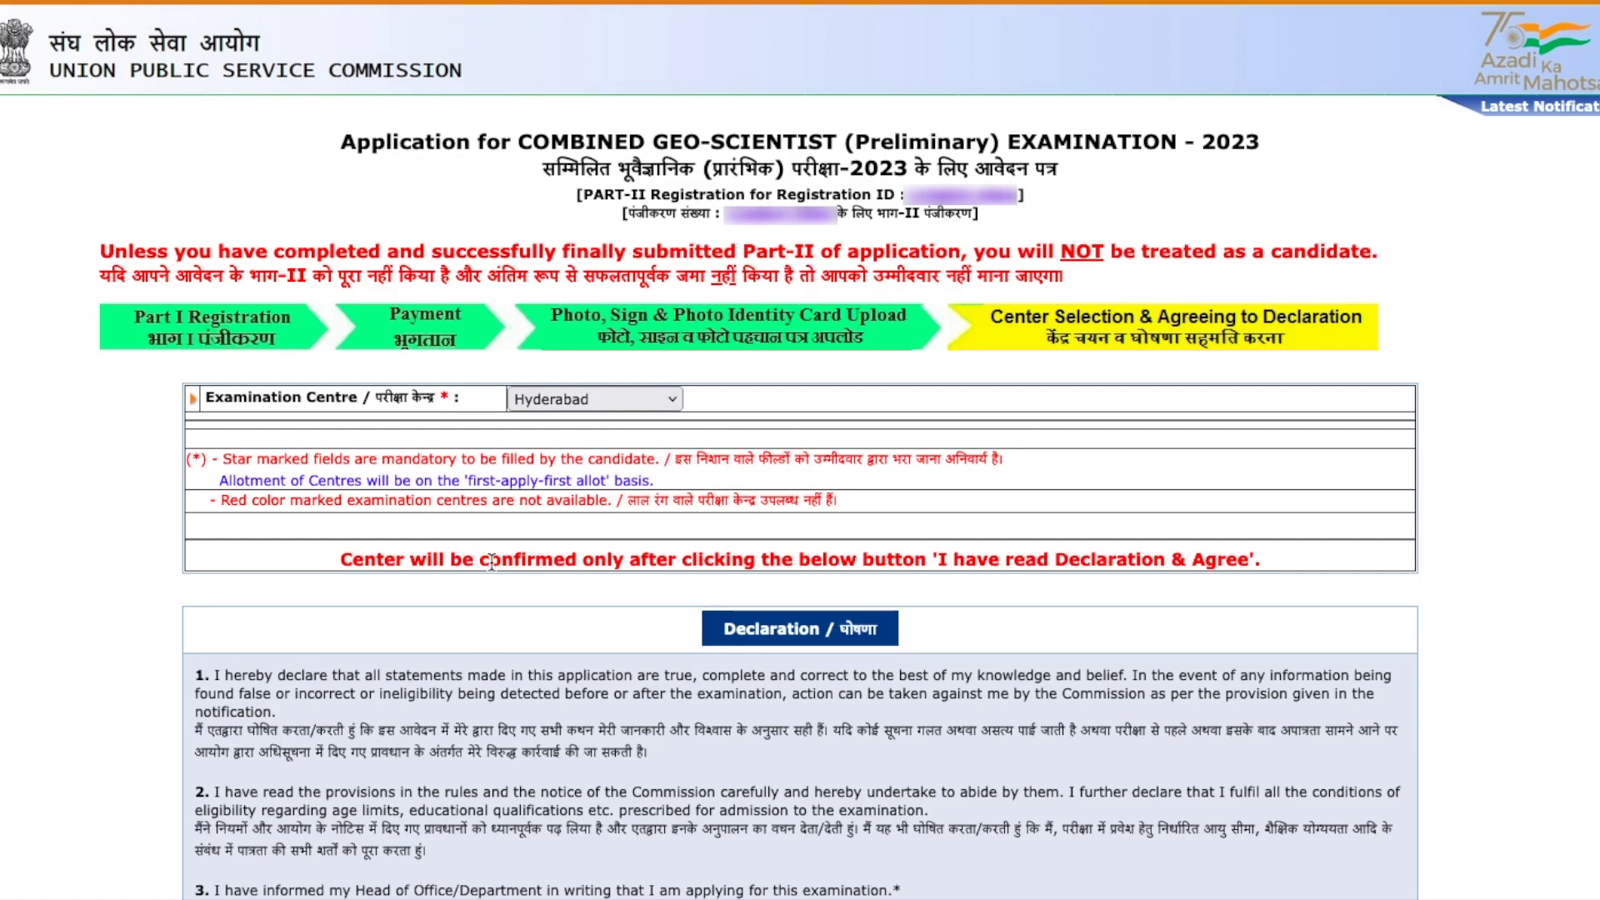
pyautogui.scroll(-3, 490, 558)
pyautogui.scroll(-3, 490, 560)
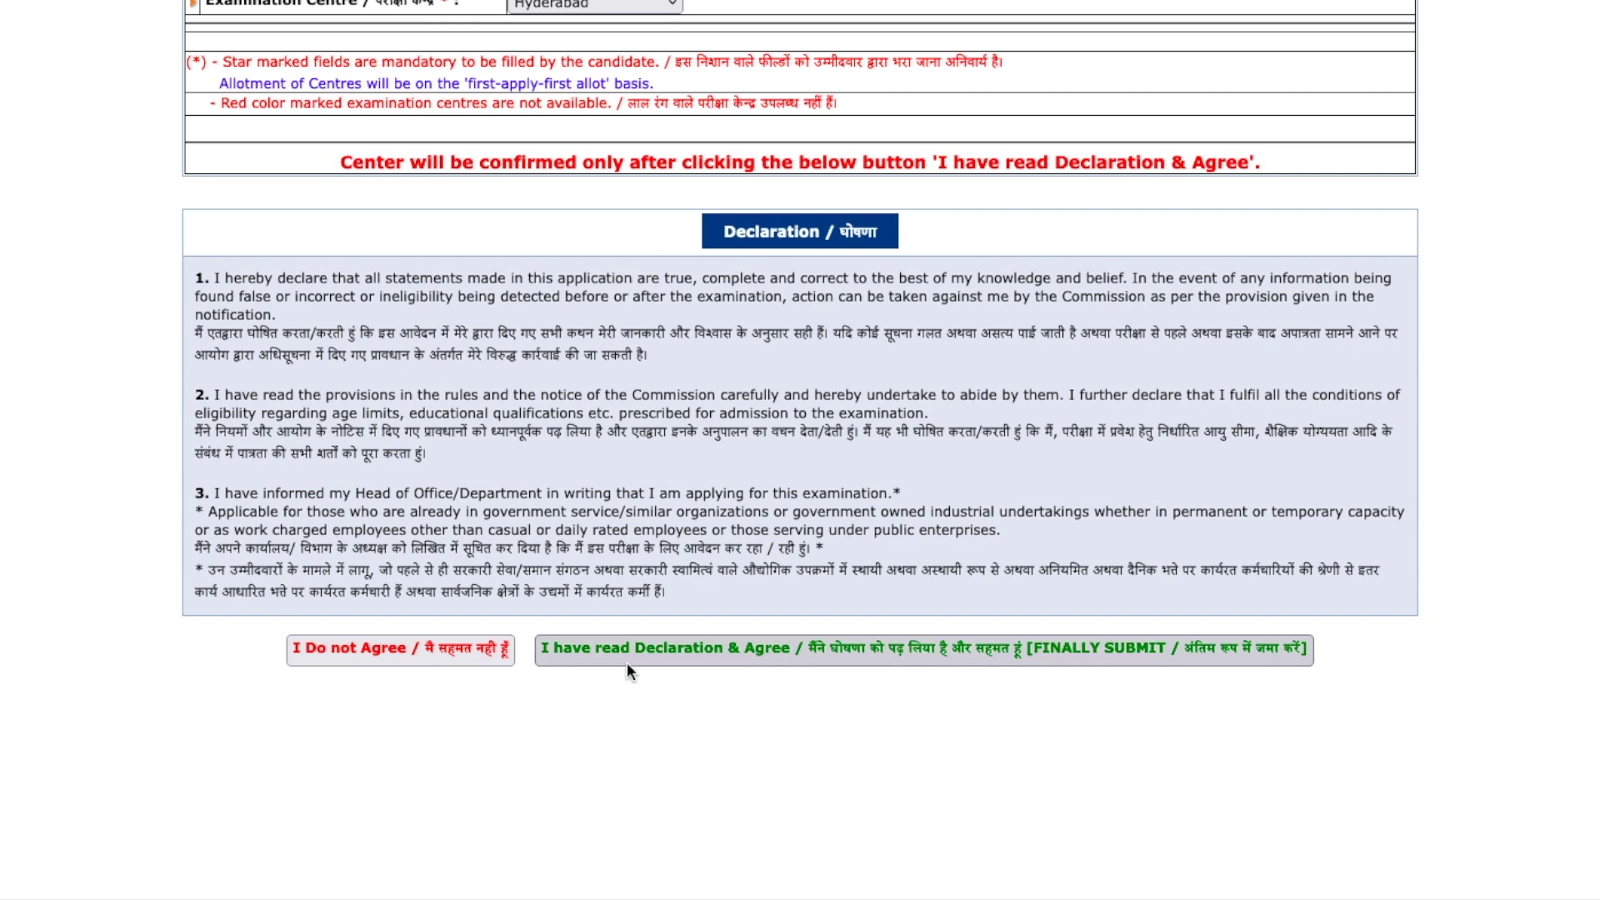
# Step: Agree to the declaration and finally submit the Combined Geo-Scientist 2023 application
pyautogui.click(701, 644)
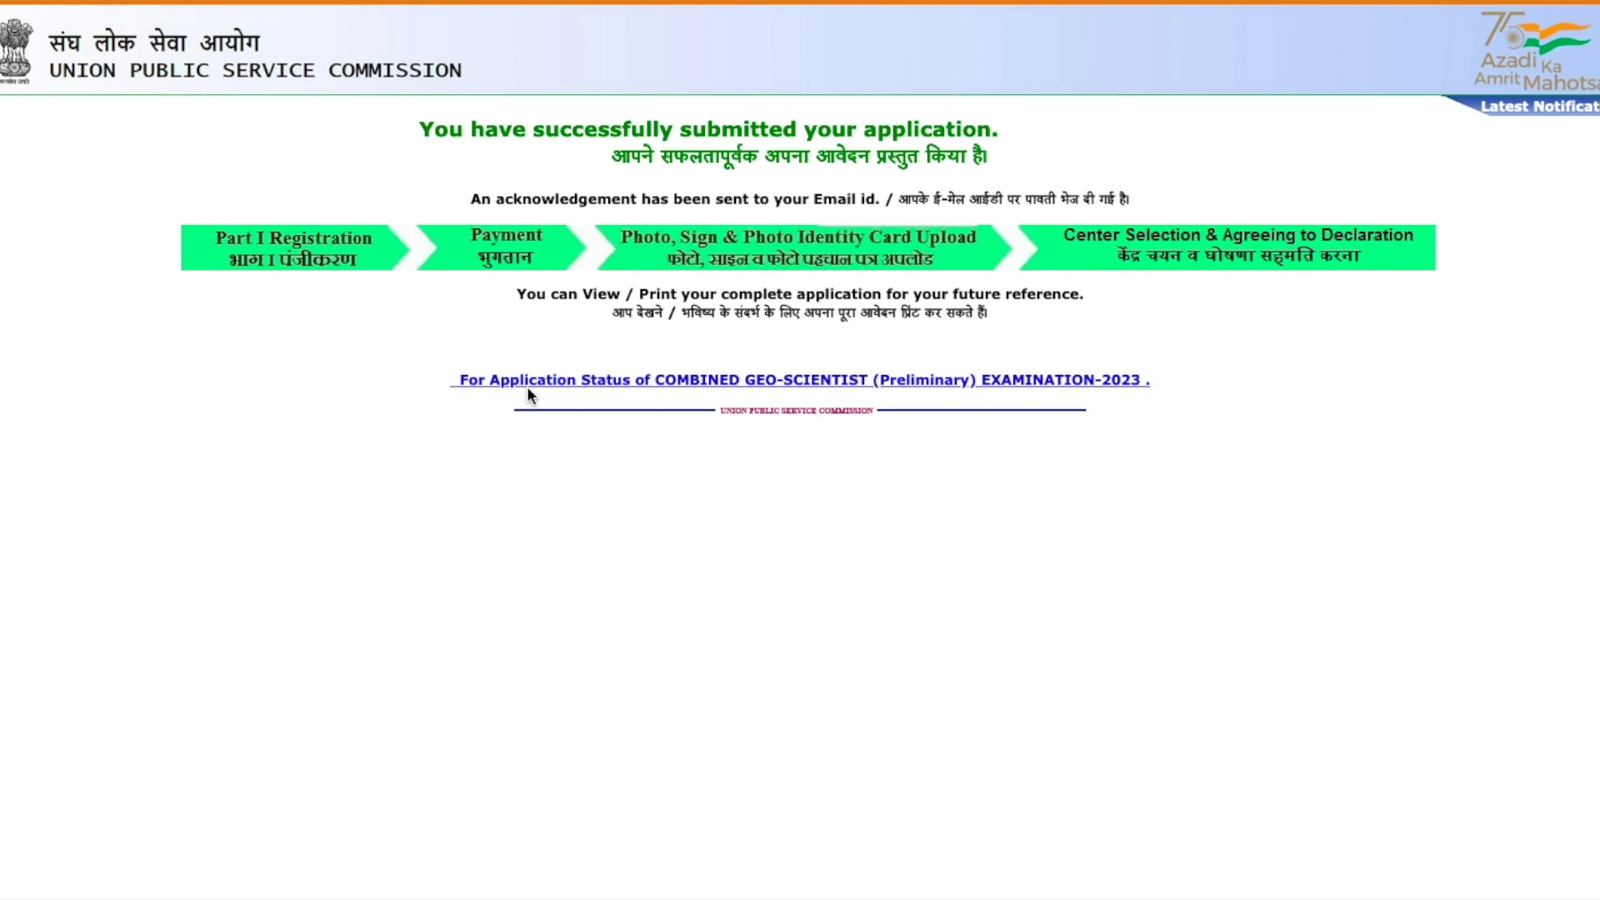
# Step: Open the application history to confirm Geo-Scientist 2023 Part-I and Part-II show Completed, submitted 2022-09-22
pyautogui.click(664, 385)
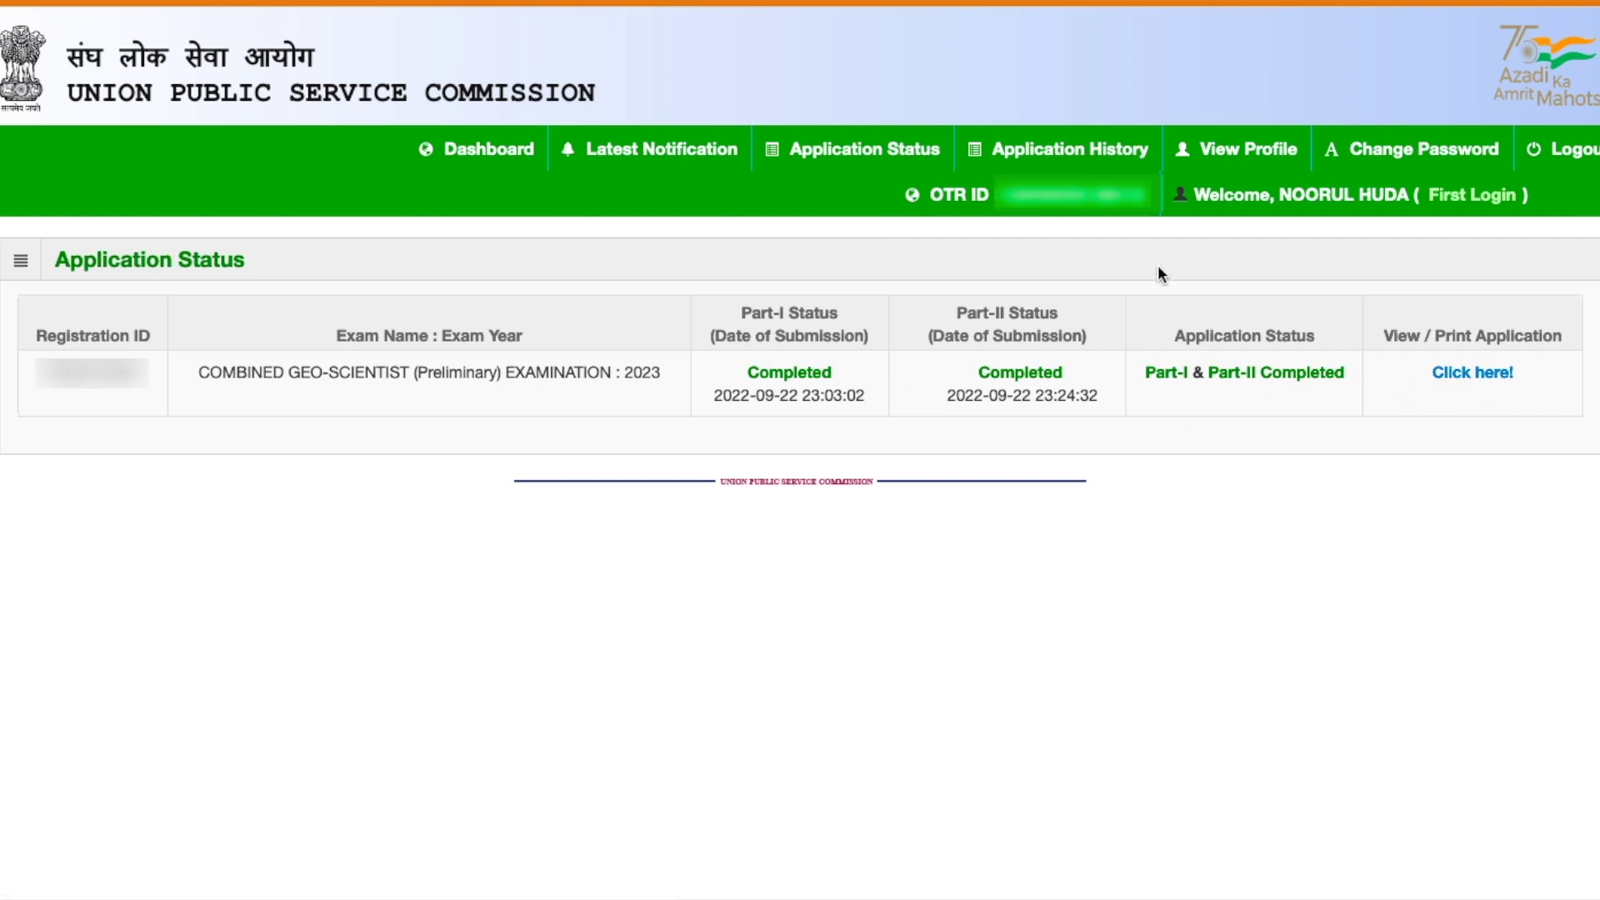
pyautogui.click(1078, 150)
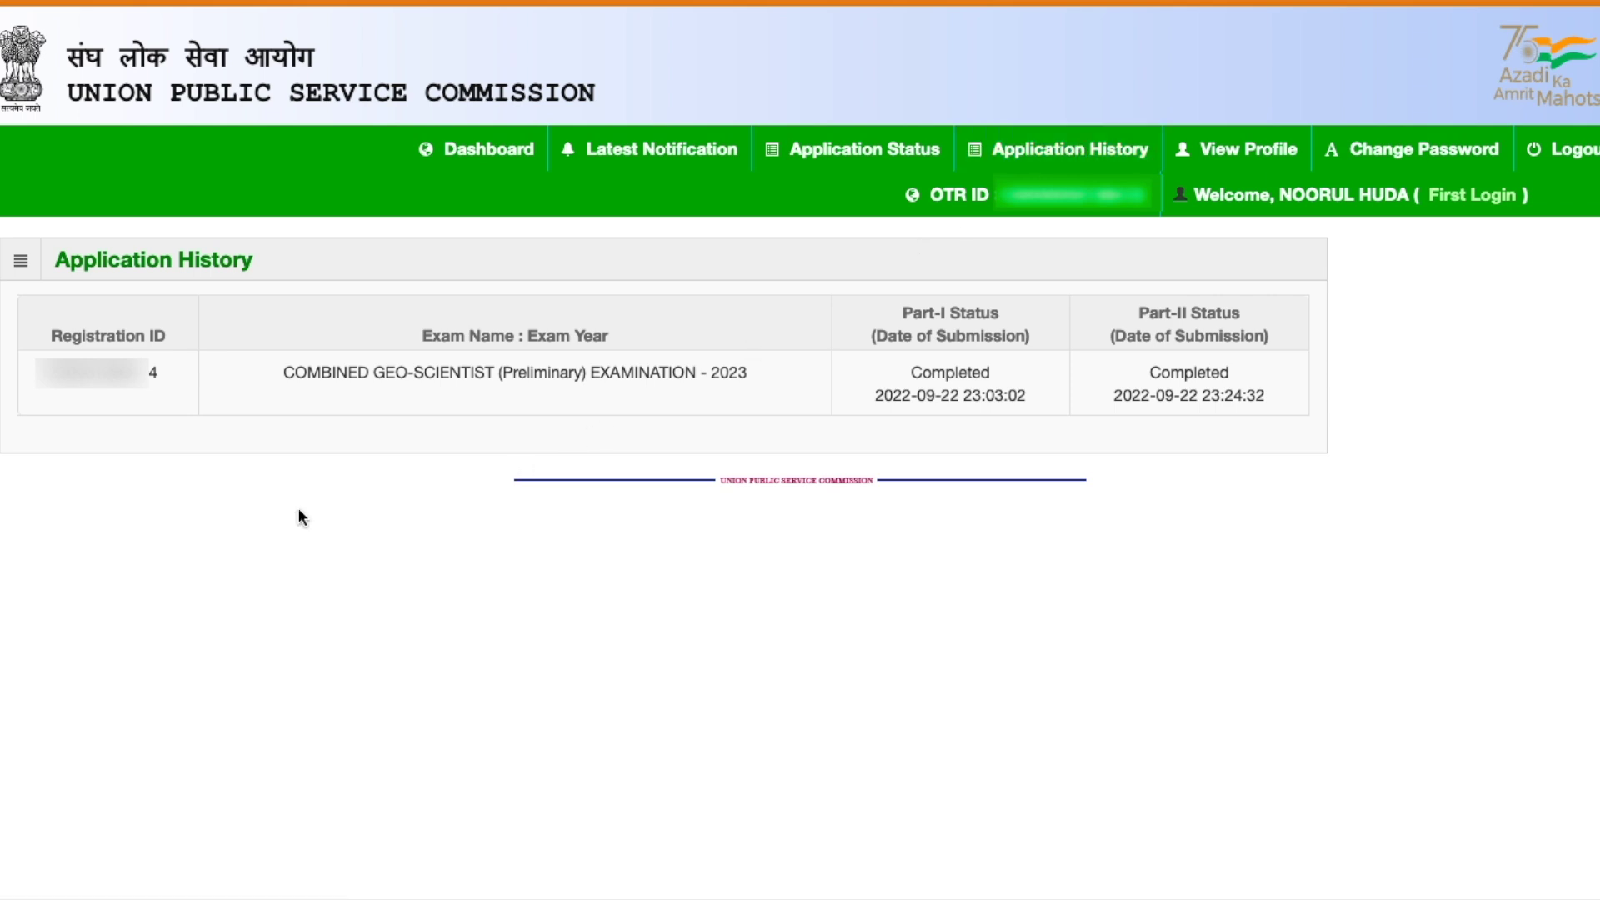